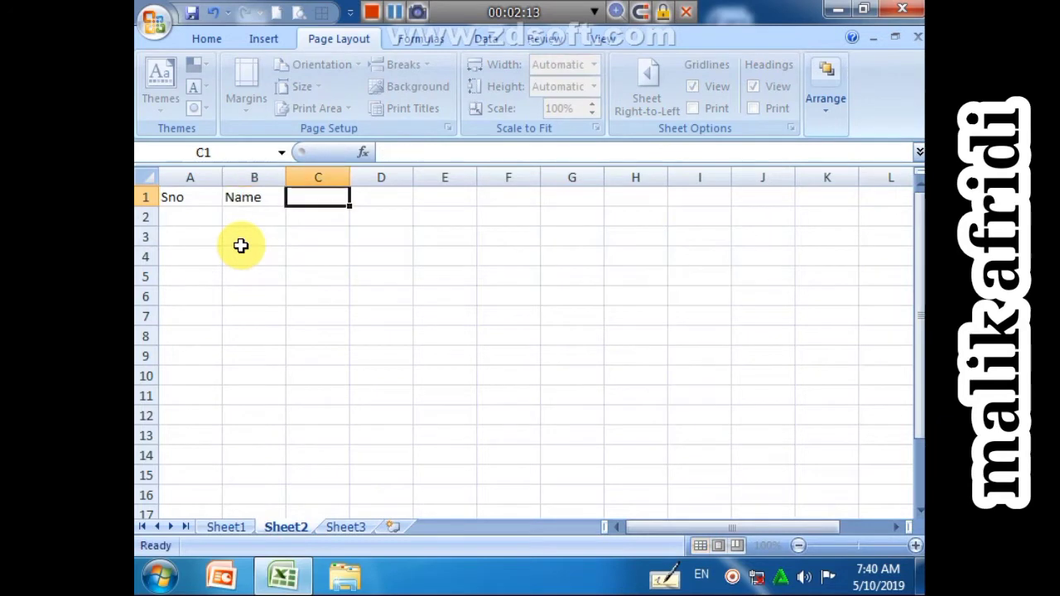
Step: Enter the headings F Name, Age, Address, Course, Edu, City and District in cells C1 to I1
{"action": "type", "text": "F Name"}
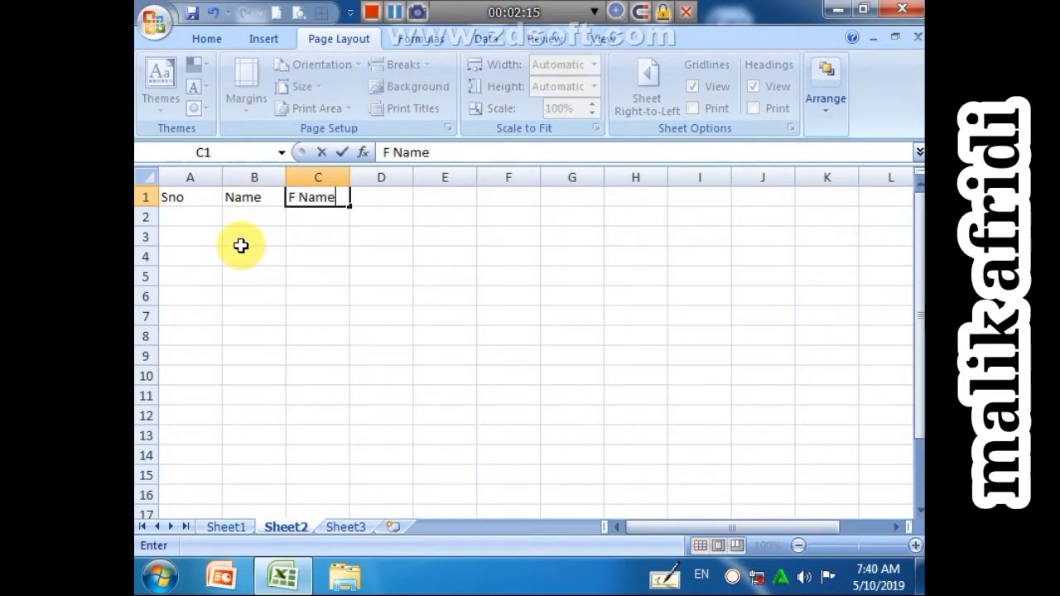
{"action": "key", "text": "Tab"}
{"action": "type", "text": "Age"}
{"action": "key", "text": "Tab"}
{"action": "type", "text": "Address"}
{"action": "key", "text": "Tab"}
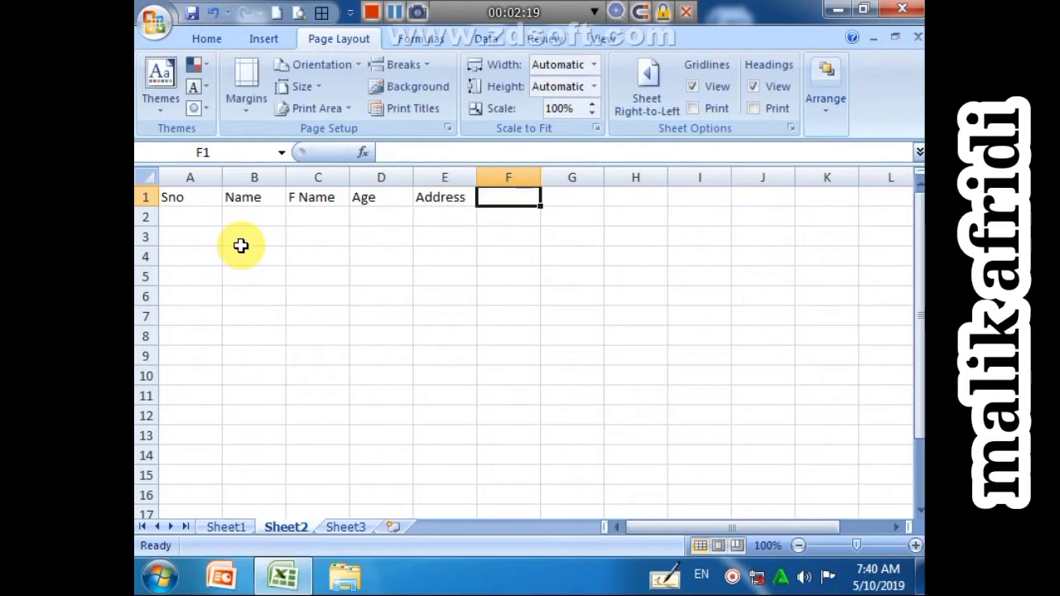
{"action": "type", "text": "Course"}
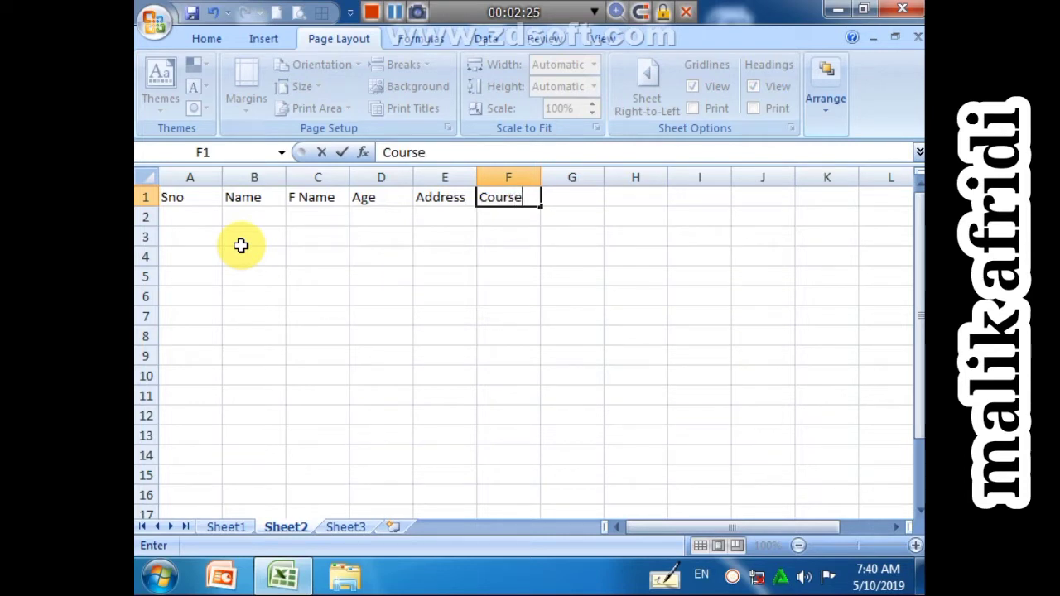
{"action": "key", "text": "Tab"}
{"action": "type", "text": "Ed"}
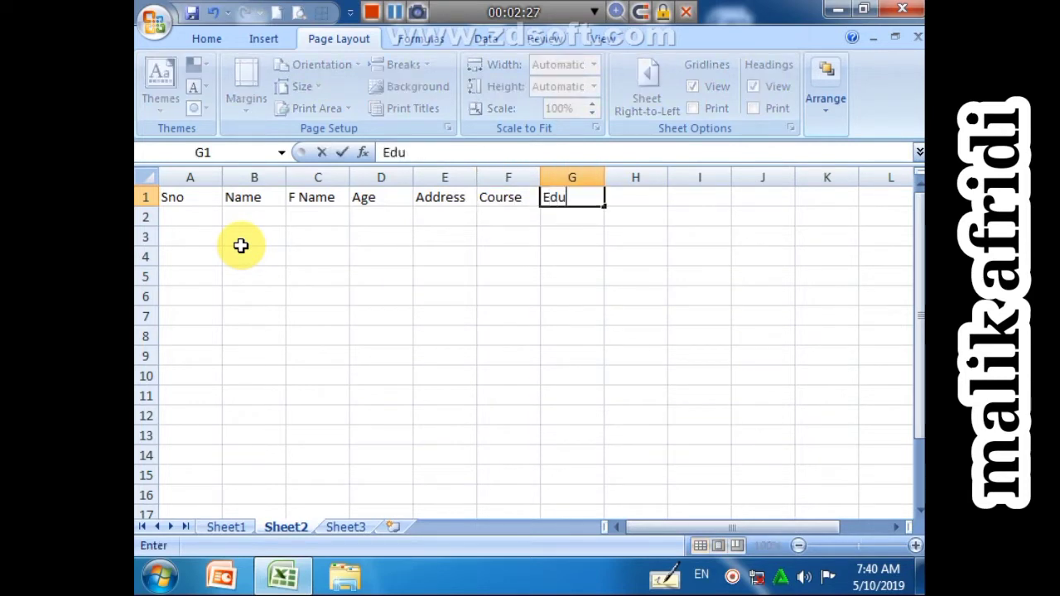
{"action": "key", "text": "Tab"}
{"action": "type", "text": "City"}
{"action": "key", "text": "Tab"}
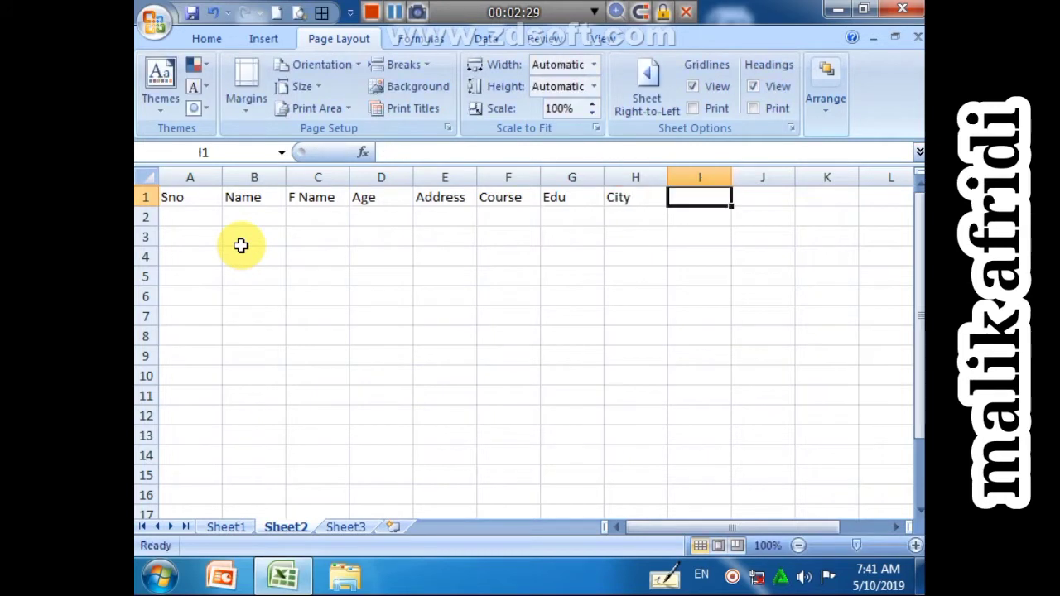
{"action": "type", "text": "District"}
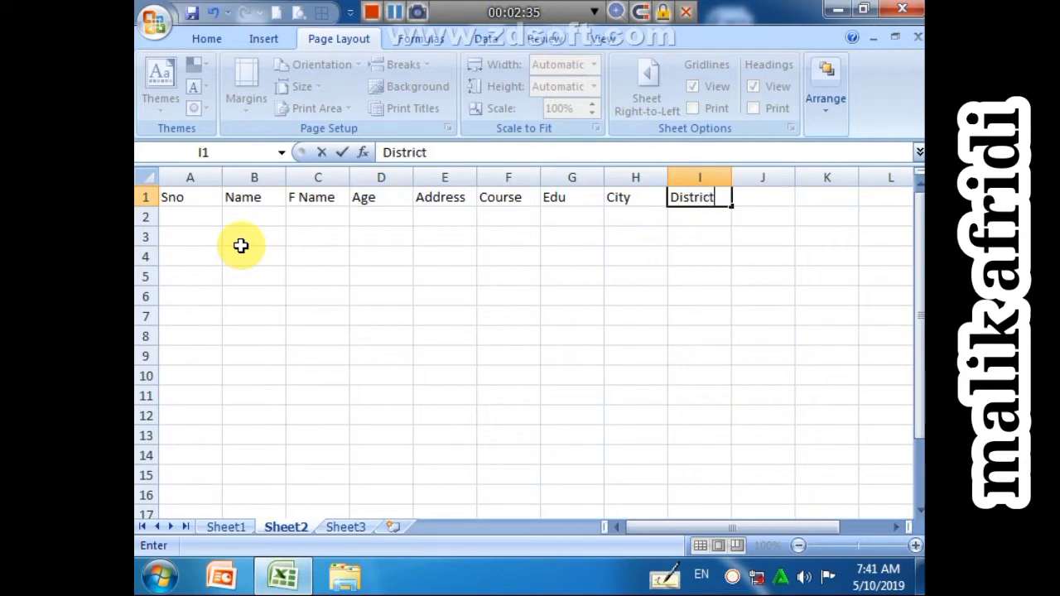
Step: Resize the columns to suit their headings: narrow Sno, Age and Edu, and widen Name, F Name, Address, Course, City and District
{"action": "left_click_drag", "start_coordinate": [473, 347], "coordinate": [487, 344]}
{"action": "left_click_drag", "start_coordinate": [225, 180], "coordinate": [304, 179]}
{"action": "left_click_drag", "start_coordinate": [369, 175], "coordinate": [461, 179]}
{"action": "left_click_drag", "start_coordinate": [524, 177], "coordinate": [597, 177]}
{"action": "left_click_drag", "start_coordinate": [665, 186], "coordinate": [669, 179]}
{"action": "left_click_drag", "start_coordinate": [733, 179], "coordinate": [786, 179]}
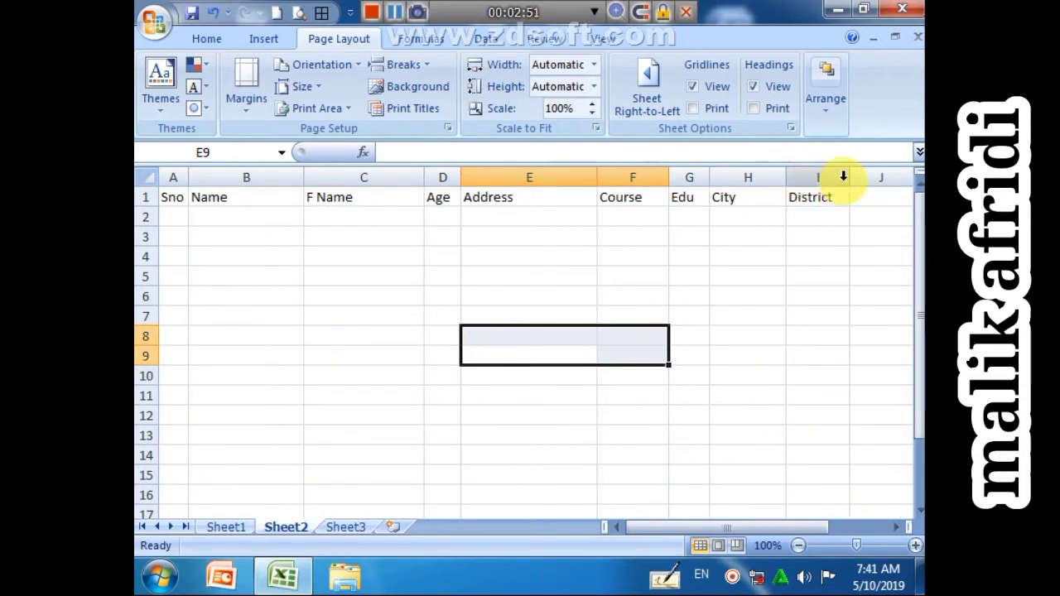
{"action": "left_click_drag", "start_coordinate": [850, 180], "coordinate": [862, 180]}
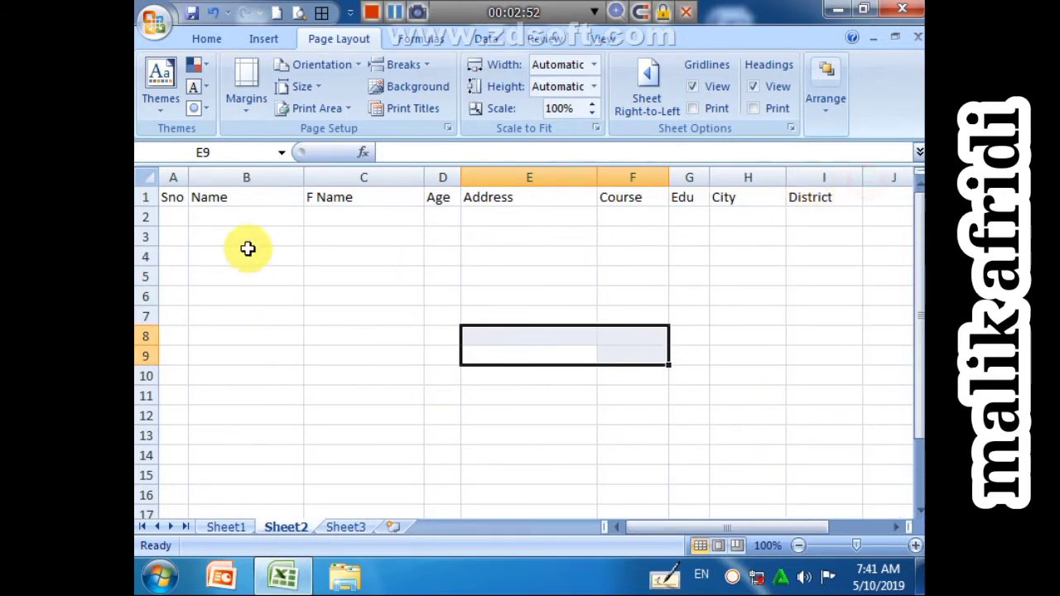
Step: Enter 1 and 2 below the Sno heading and extend the series down to 58 in cell A59
{"action": "left_click", "coordinate": [181, 218]}
{"action": "type", "text": "1"}
{"action": "key", "text": "Return"}
{"action": "type", "text": "2"}
{"action": "key", "text": "Return"}
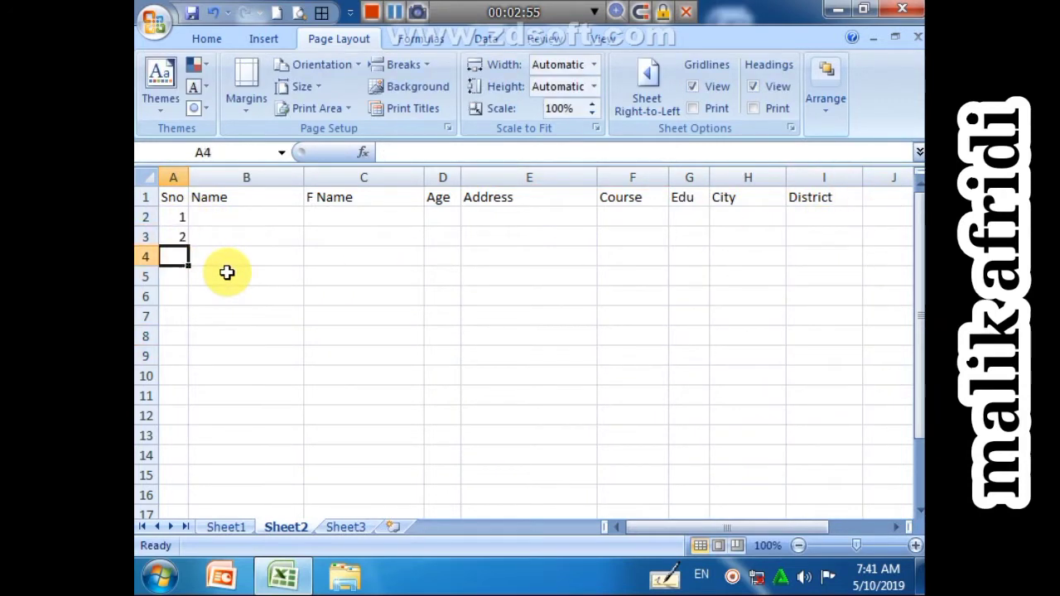
{"action": "left_click", "coordinate": [220, 270]}
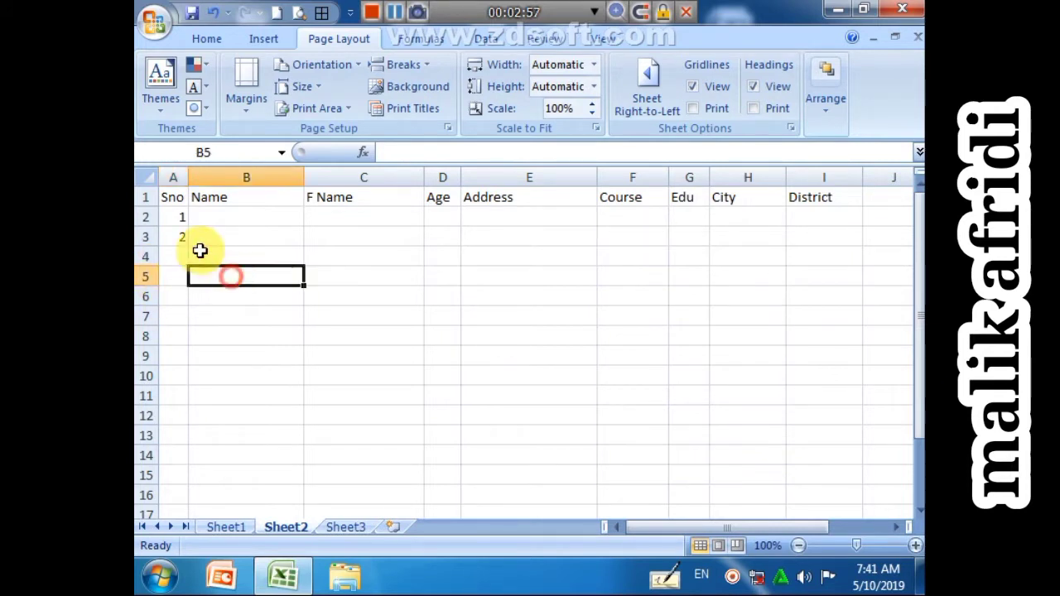
{"action": "left_click_drag", "start_coordinate": [185, 221], "coordinate": [204, 513]}
{"action": "scroll", "coordinate": [308, 446], "scroll_direction": "up", "scroll_amount": 14}
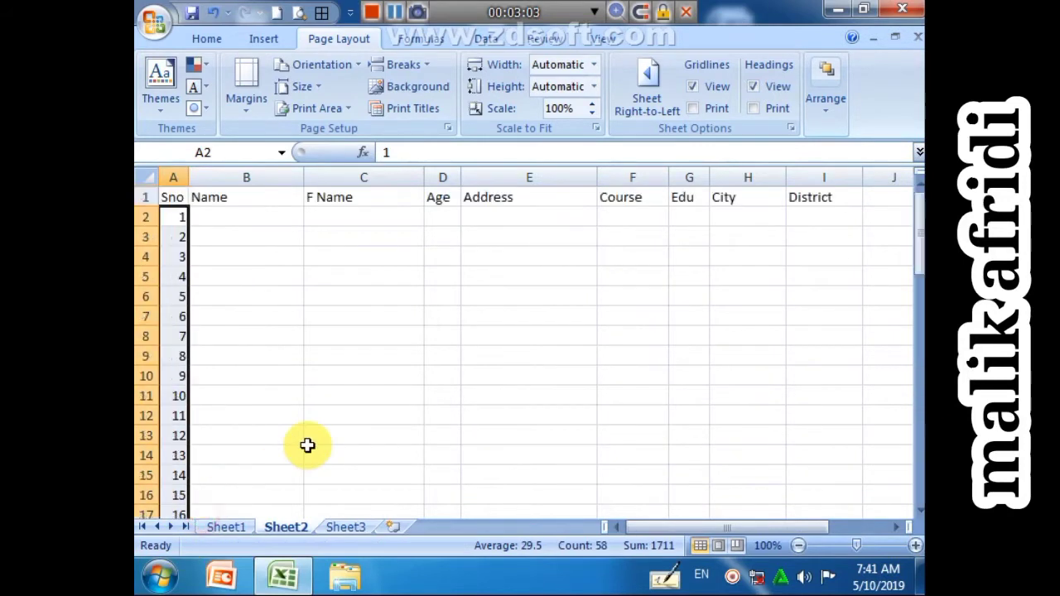
Step: Apply All Borders to the whole table from A1 to I59
{"action": "left_click", "coordinate": [273, 396]}
{"action": "left_click", "coordinate": [175, 199]}
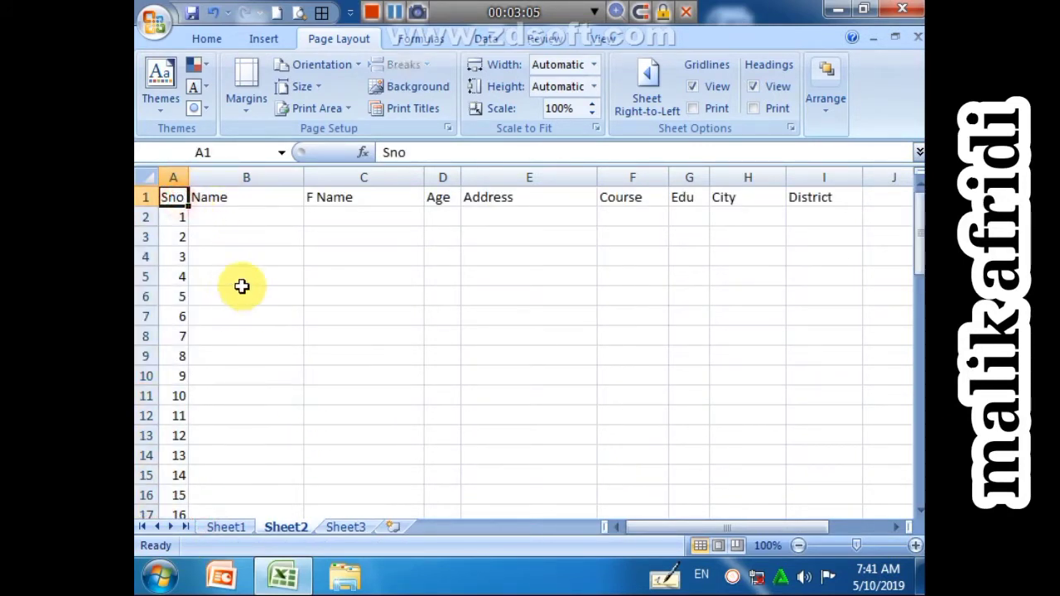
{"action": "key", "text": "ctrl+shift+Right"}
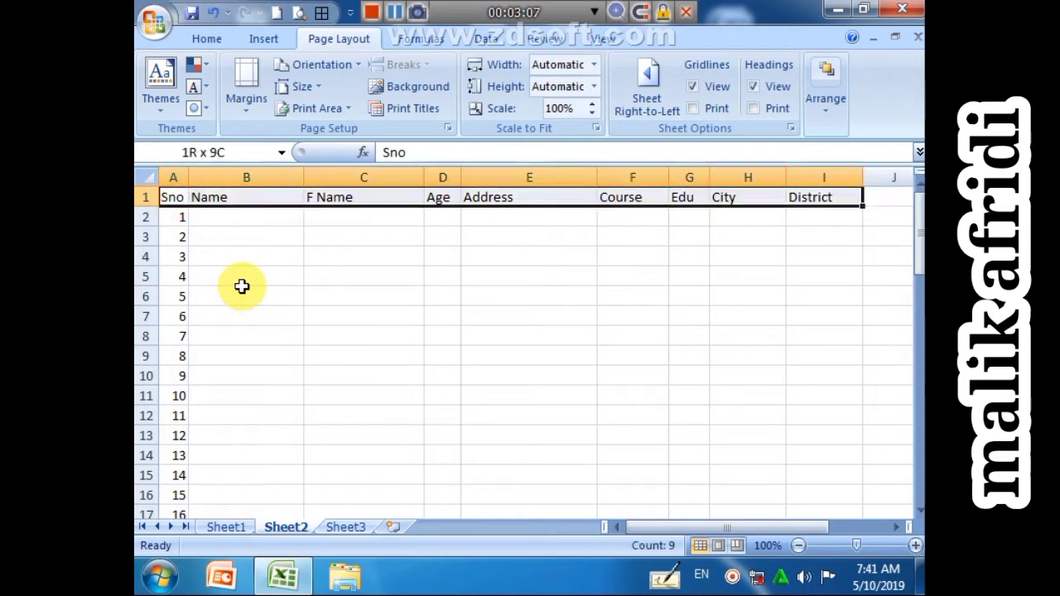
{"action": "key", "text": "ctrl+shift+Down"}
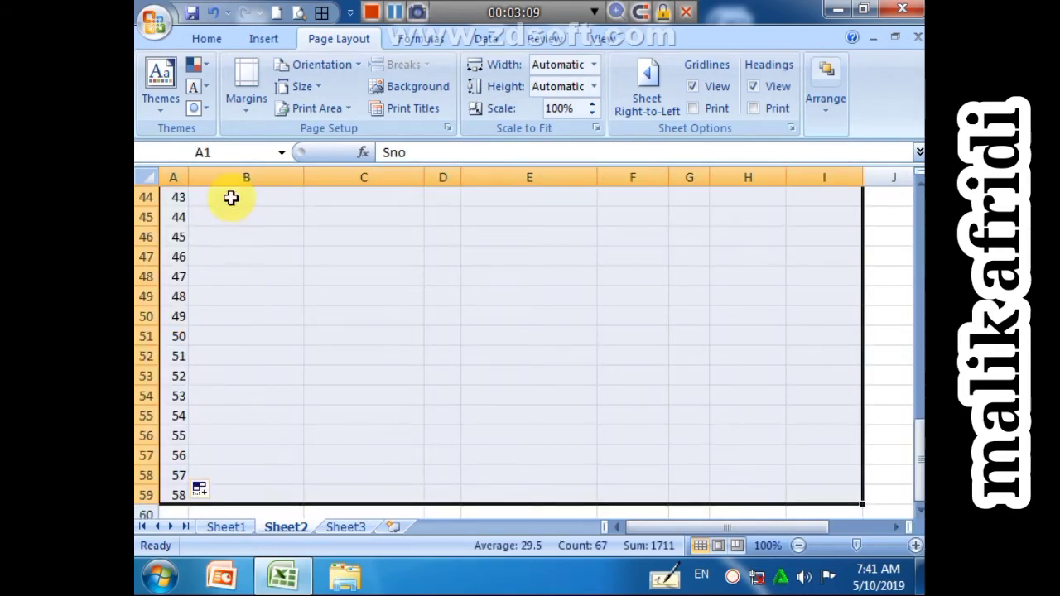
{"action": "left_click", "coordinate": [206, 41]}
{"action": "left_click", "coordinate": [246, 108]}
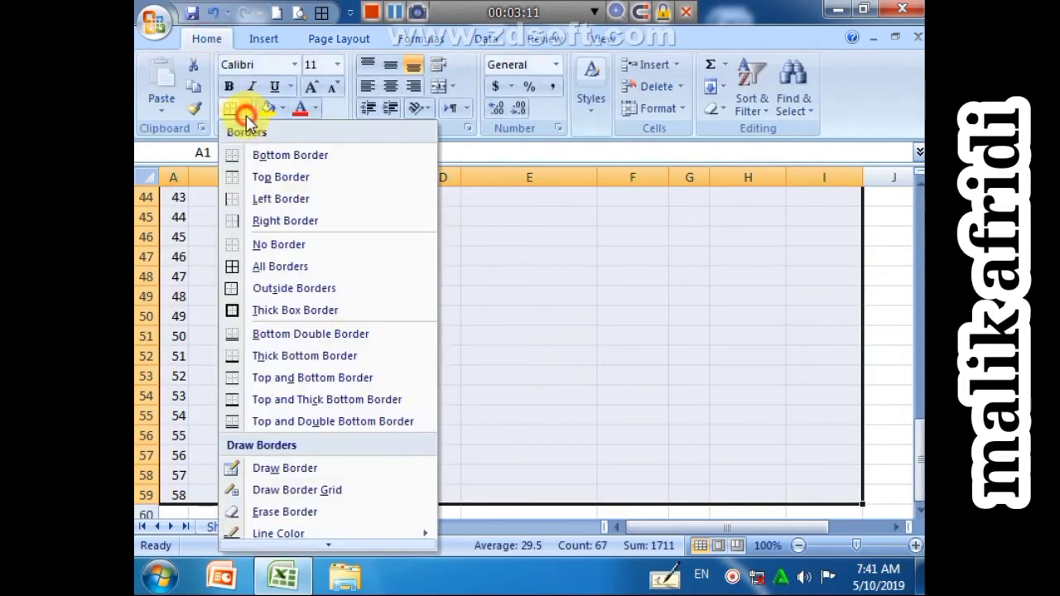
{"action": "left_click", "coordinate": [263, 266]}
{"action": "left_click", "coordinate": [416, 315]}
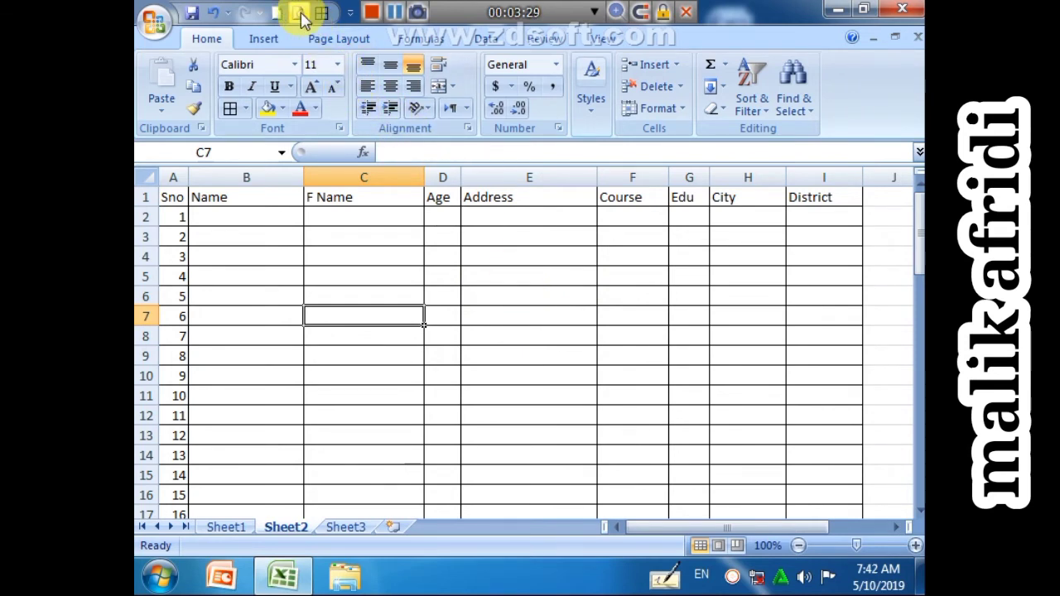
Step: Preview the printout, examine which columns and rows fall on each of the four pages, and close the preview
{"action": "left_click", "coordinate": [350, 12]}
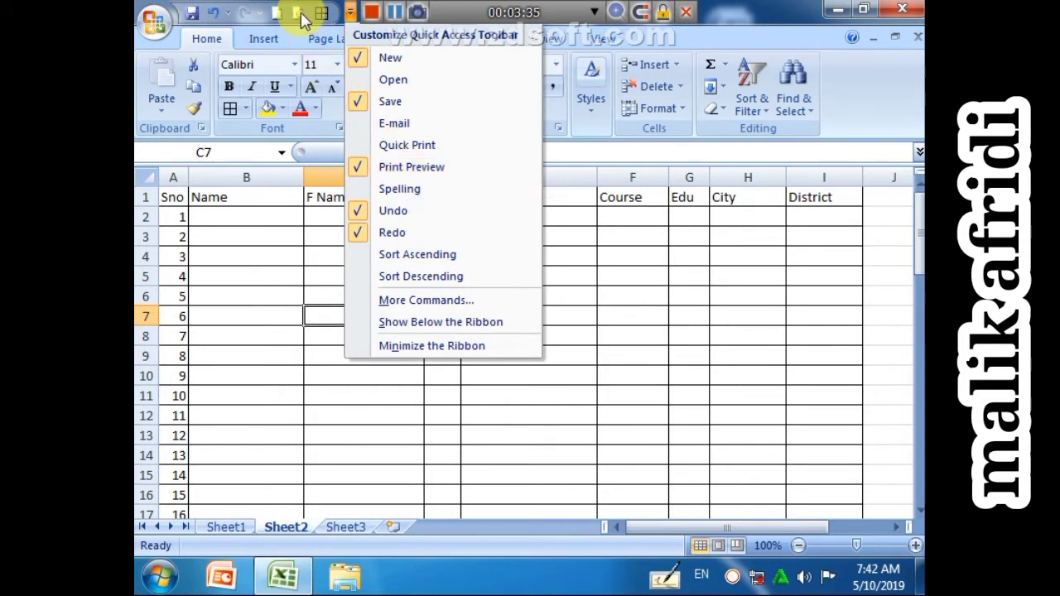
{"action": "left_click", "coordinate": [644, 298]}
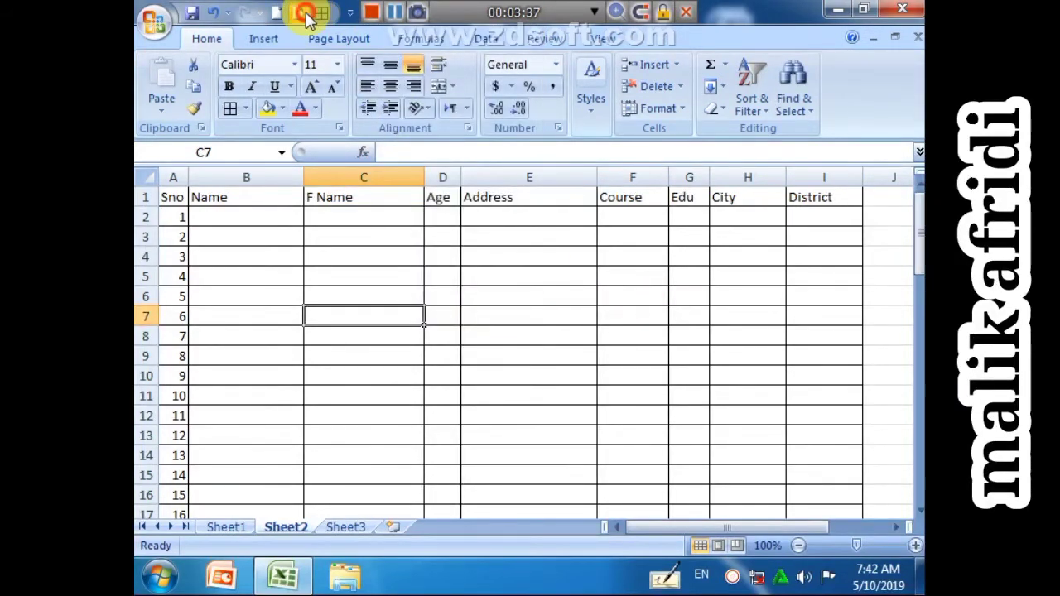
{"action": "left_click", "coordinate": [305, 13]}
{"action": "left_click", "coordinate": [549, 277]}
{"action": "scroll", "coordinate": [585, 282], "scroll_direction": "up", "scroll_amount": 5}
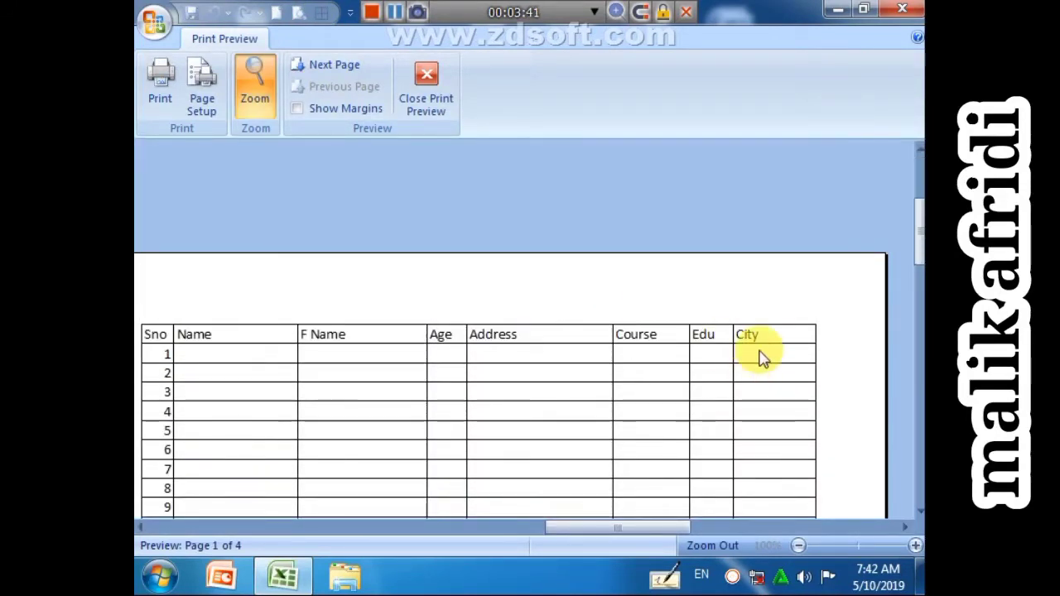
{"action": "left_click", "coordinate": [333, 414]}
{"action": "left_click", "coordinate": [500, 278]}
{"action": "scroll", "coordinate": [496, 280], "scroll_direction": "up", "scroll_amount": 3}
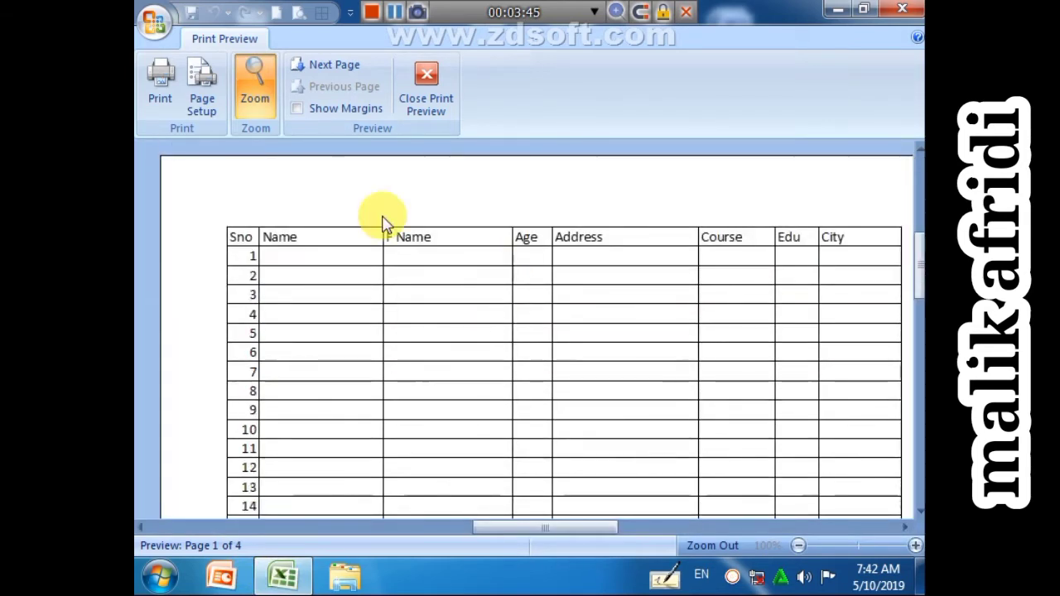
{"action": "left_click", "coordinate": [337, 66]}
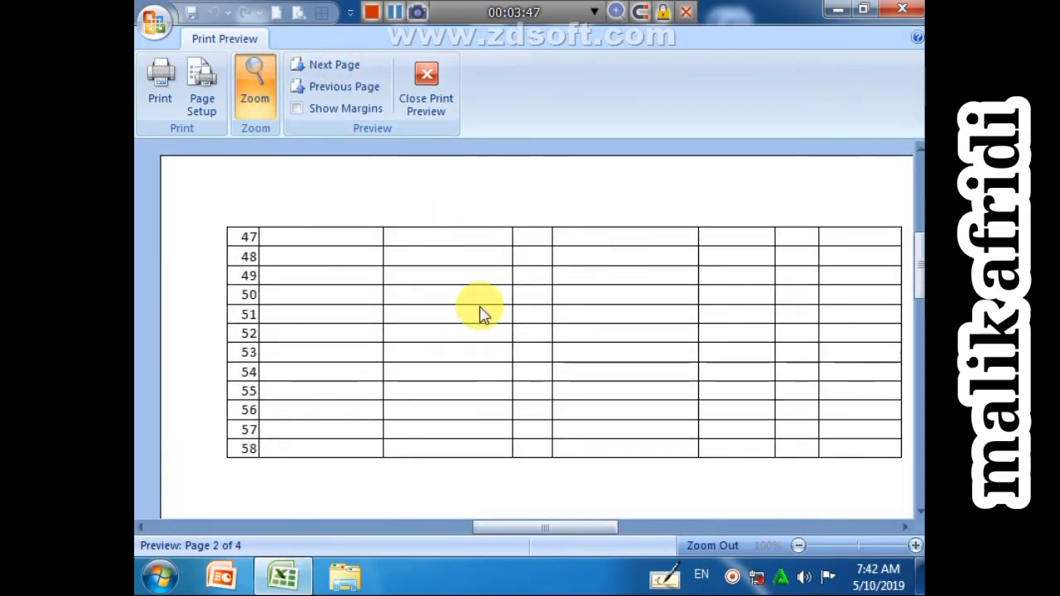
{"action": "left_click", "coordinate": [337, 66]}
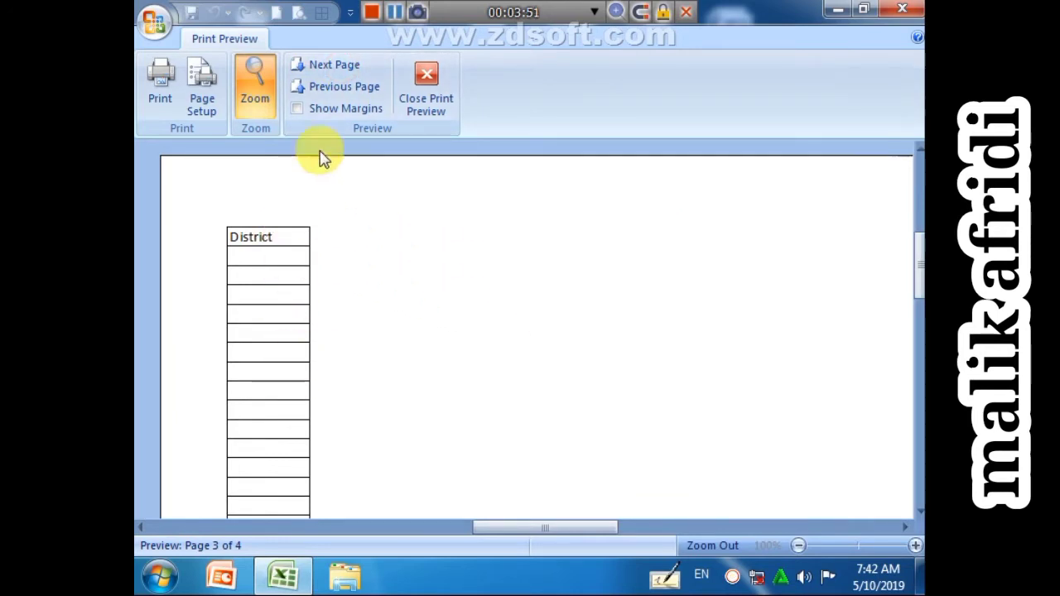
{"action": "left_click", "coordinate": [321, 66]}
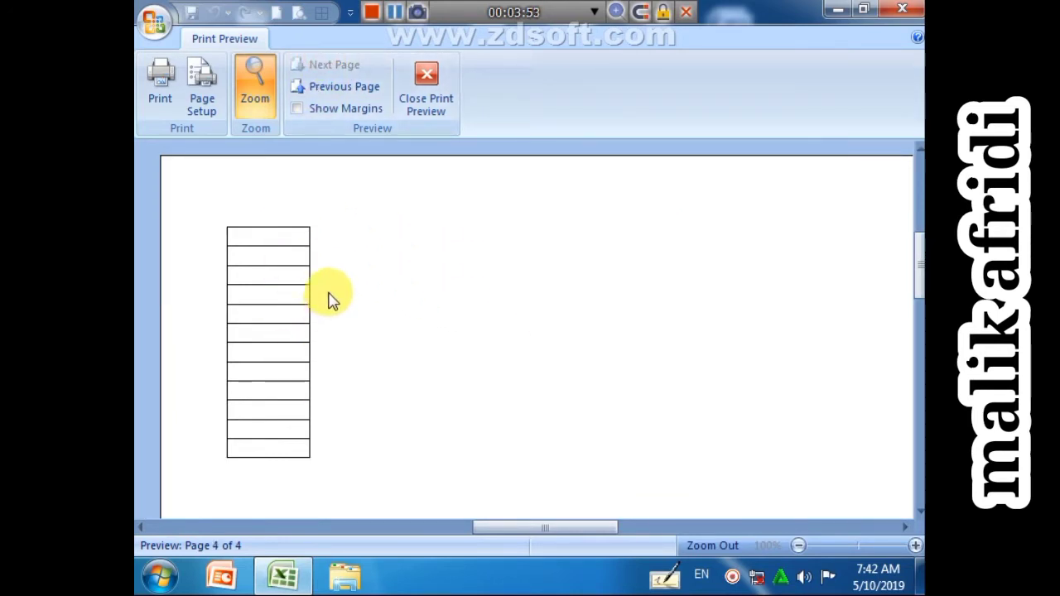
{"action": "left_click", "coordinate": [425, 87]}
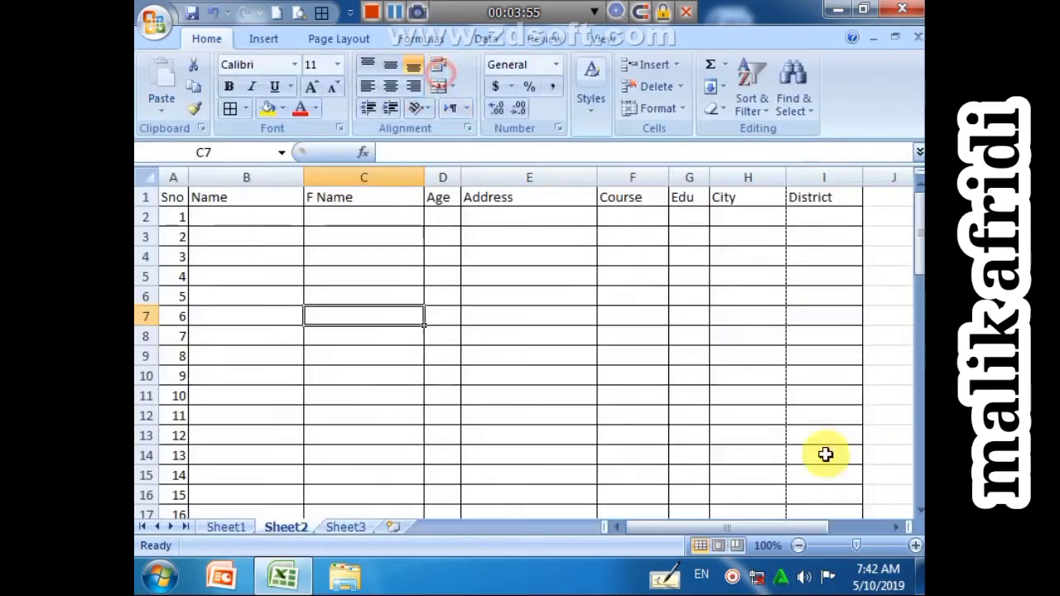
Step: View the sheet at 20% zoom and examine how the page break lines divide the table
{"action": "left_click", "coordinate": [799, 545]}
{"action": "left_click", "coordinate": [799, 545]}
{"action": "left_click", "coordinate": [799, 545]}
{"action": "left_click", "coordinate": [799, 545]}
{"action": "left_click", "coordinate": [800, 545]}
{"action": "left_click", "coordinate": [799, 545]}
{"action": "left_click", "coordinate": [799, 545]}
{"action": "left_click", "coordinate": [800, 545]}
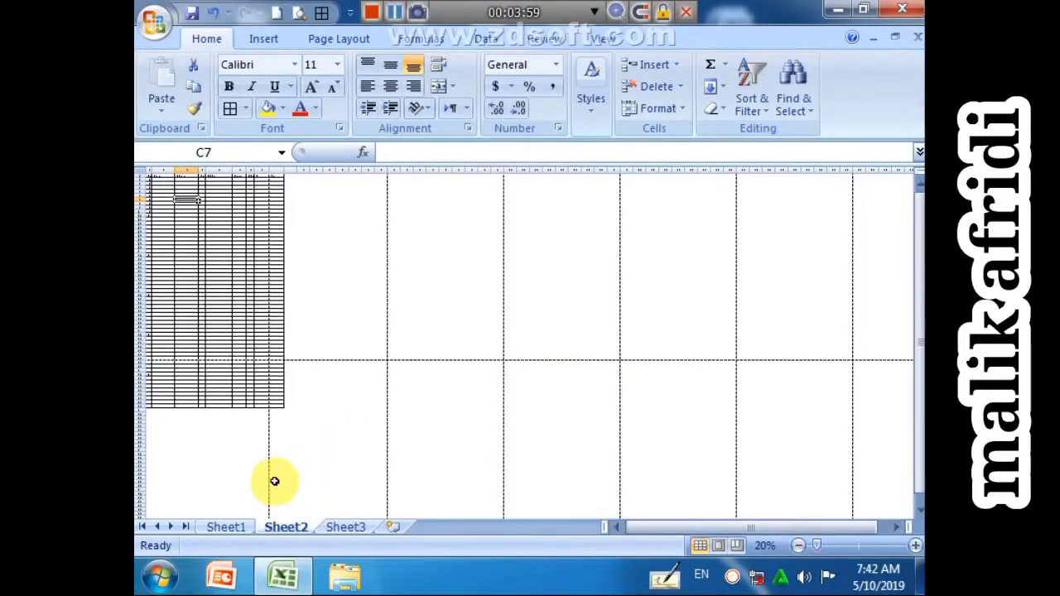
{"action": "left_click", "coordinate": [201, 276]}
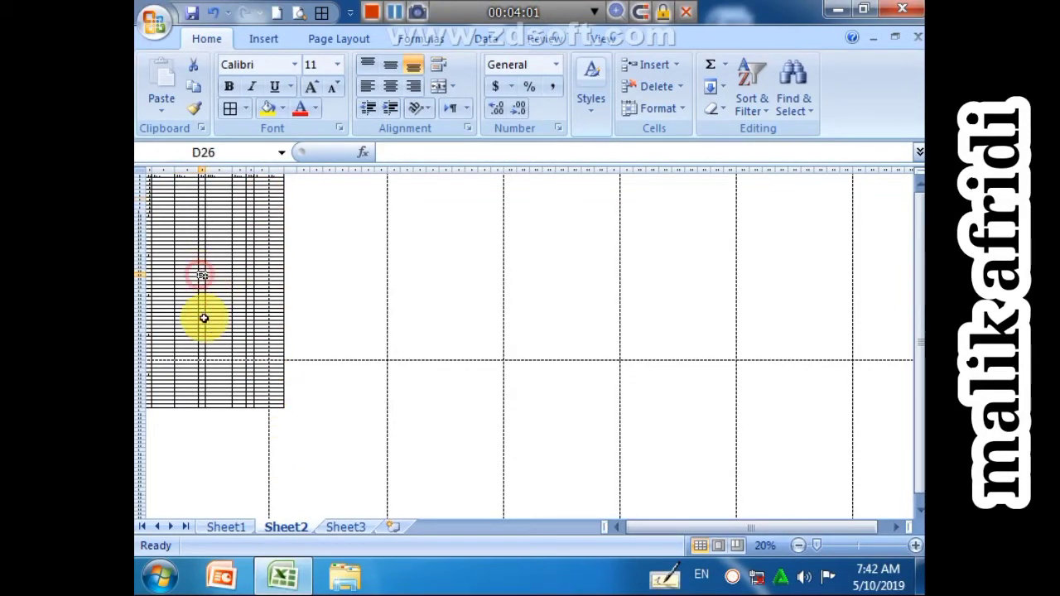
{"action": "left_click", "coordinate": [196, 392]}
{"action": "left_click", "coordinate": [279, 312]}
{"action": "left_click", "coordinate": [277, 389]}
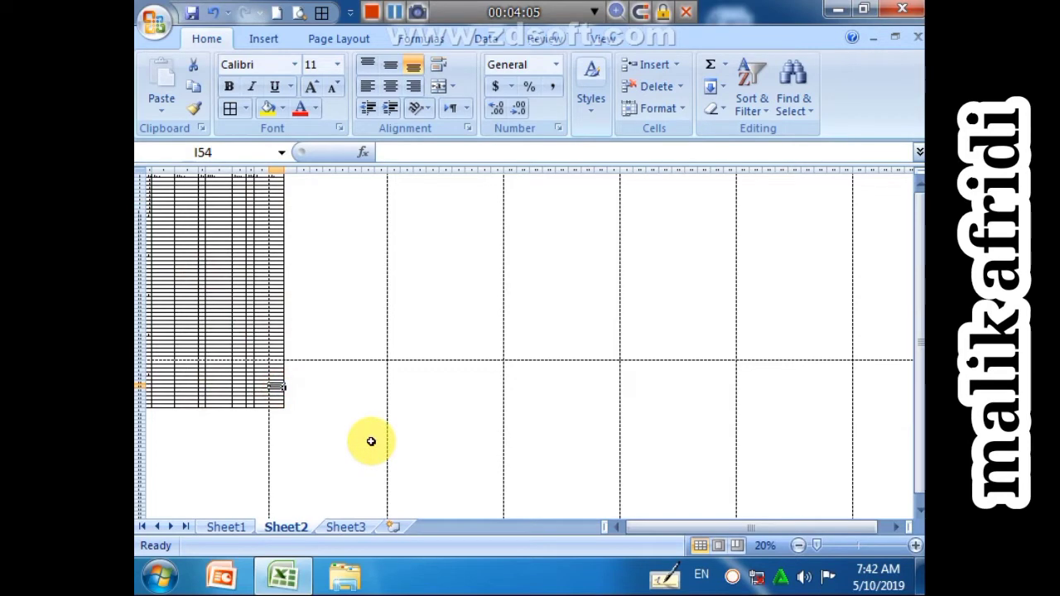
Step: Recheck the first page in print preview to see which columns fit its width, and return to the sheet
{"action": "left_click", "coordinate": [915, 545]}
{"action": "left_click", "coordinate": [915, 545]}
{"action": "left_click", "coordinate": [915, 545]}
{"action": "left_click", "coordinate": [915, 545]}
{"action": "left_click", "coordinate": [915, 545]}
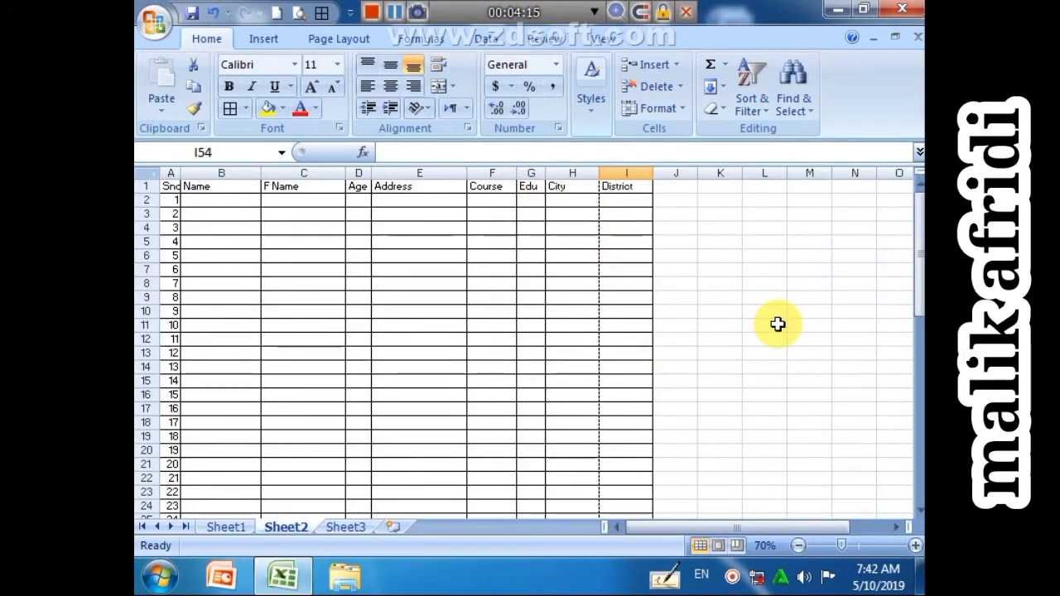
{"action": "left_click", "coordinate": [298, 12]}
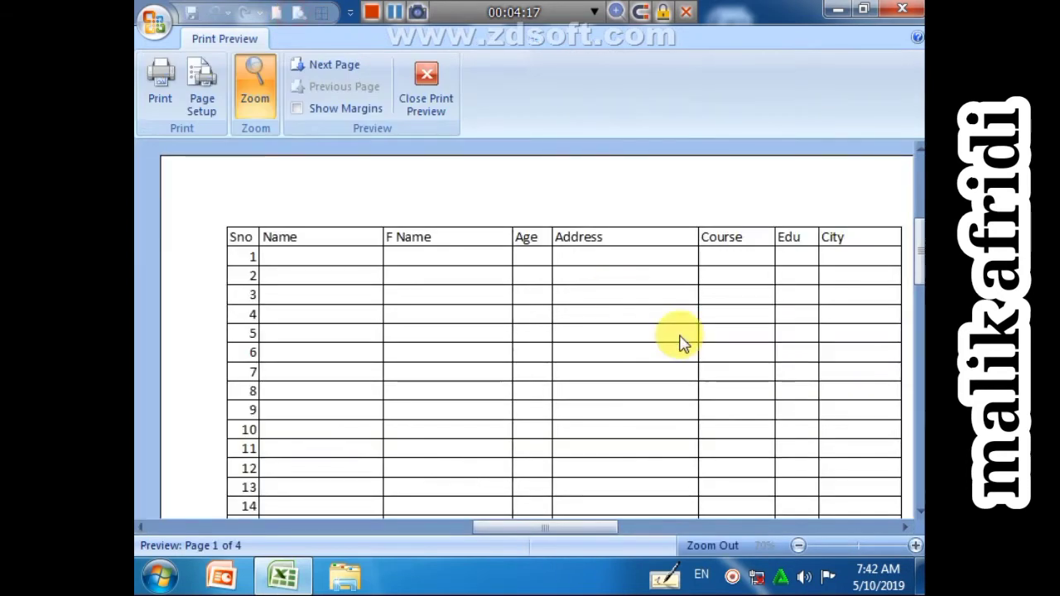
{"action": "left_click", "coordinate": [740, 327]}
{"action": "left_click", "coordinate": [605, 253]}
{"action": "scroll", "coordinate": [621, 261], "scroll_direction": "up", "scroll_amount": 2}
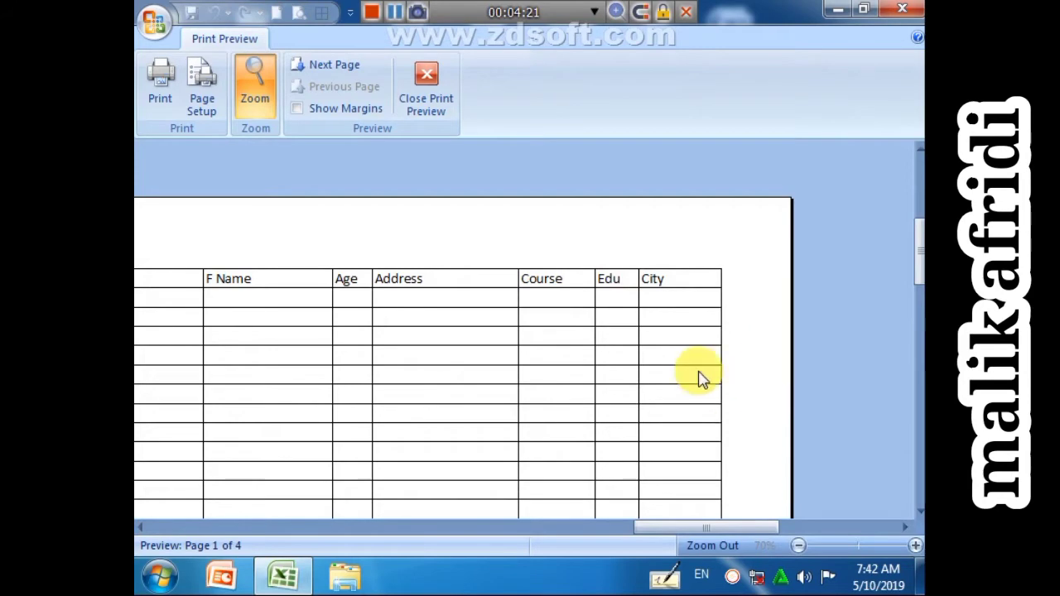
{"action": "left_click", "coordinate": [436, 112]}
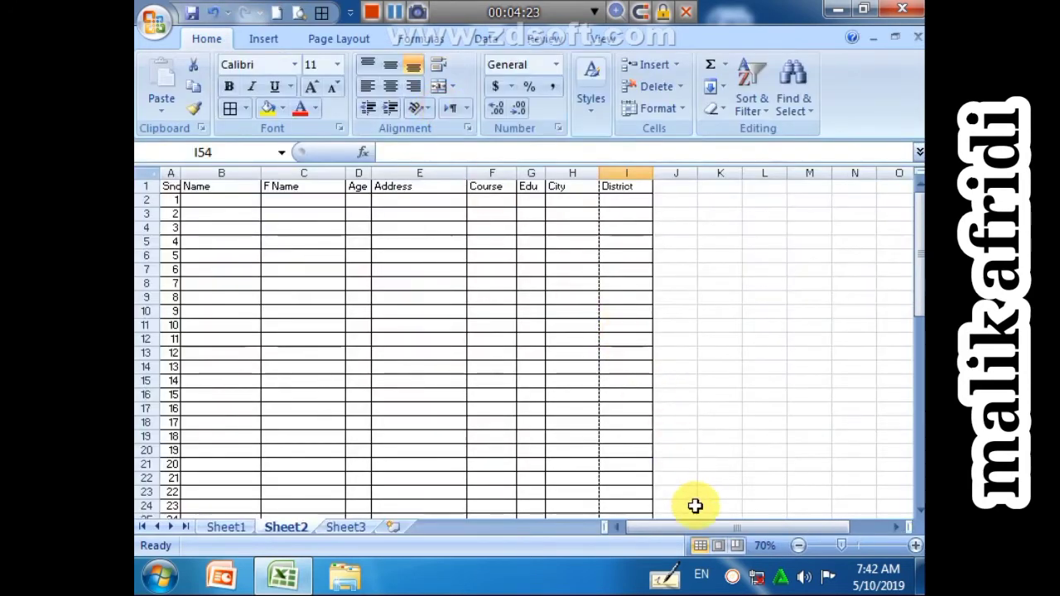
Step: Slightly narrow the Edu, Address, Age and Name columns to bring the District column closer to the first page
{"action": "left_click", "coordinate": [915, 546]}
{"action": "left_click", "coordinate": [915, 545]}
{"action": "left_click", "coordinate": [915, 546]}
{"action": "scroll", "coordinate": [525, 339], "scroll_direction": "up", "scroll_amount": 1}
{"action": "left_click_drag", "start_coordinate": [709, 175], "coordinate": [705, 176]}
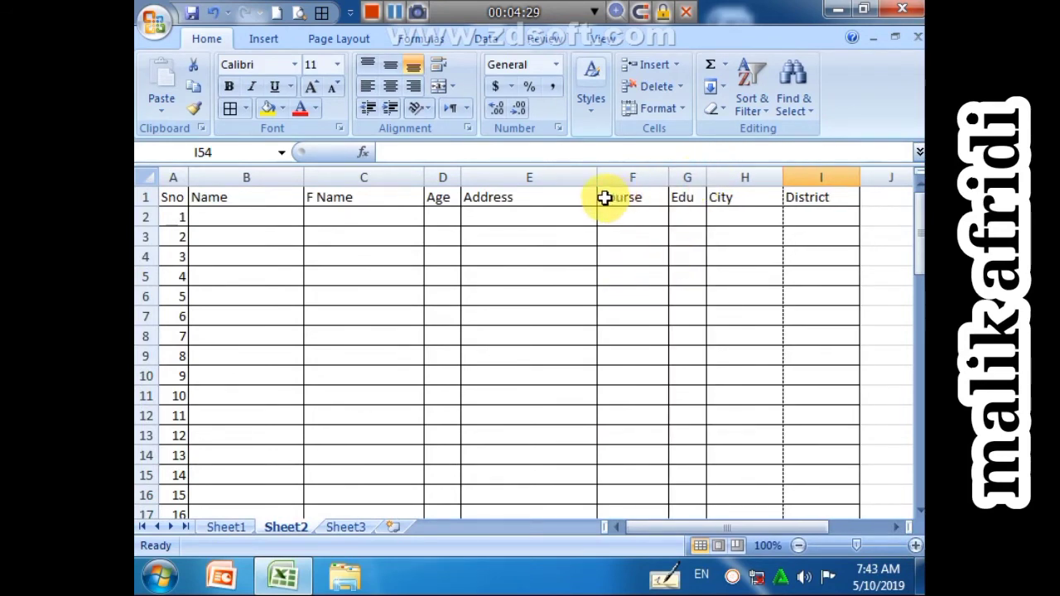
{"action": "left_click_drag", "start_coordinate": [597, 180], "coordinate": [586, 180]}
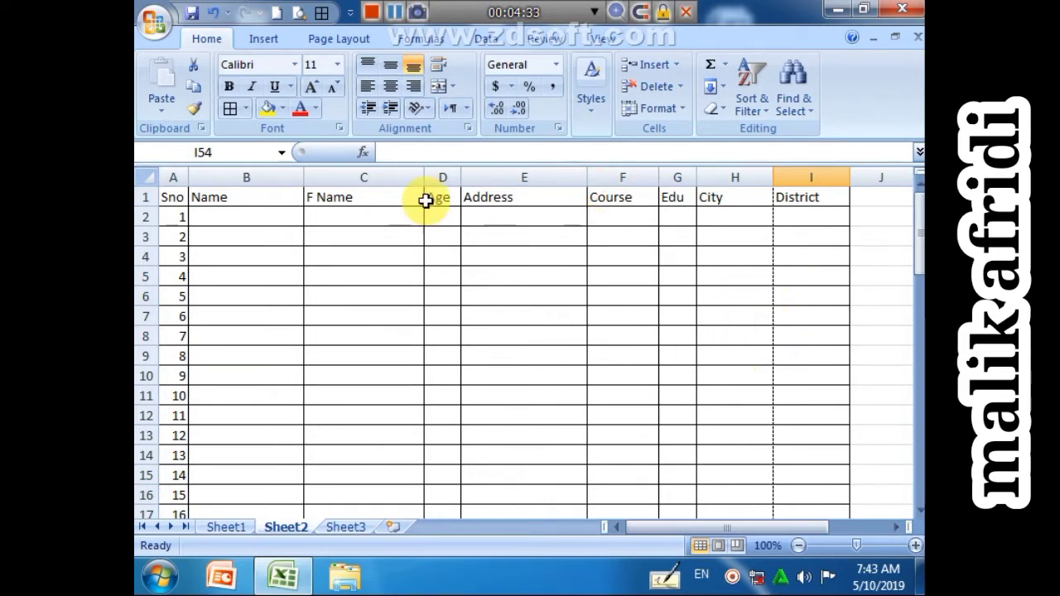
{"action": "left_click_drag", "start_coordinate": [461, 174], "coordinate": [455, 173]}
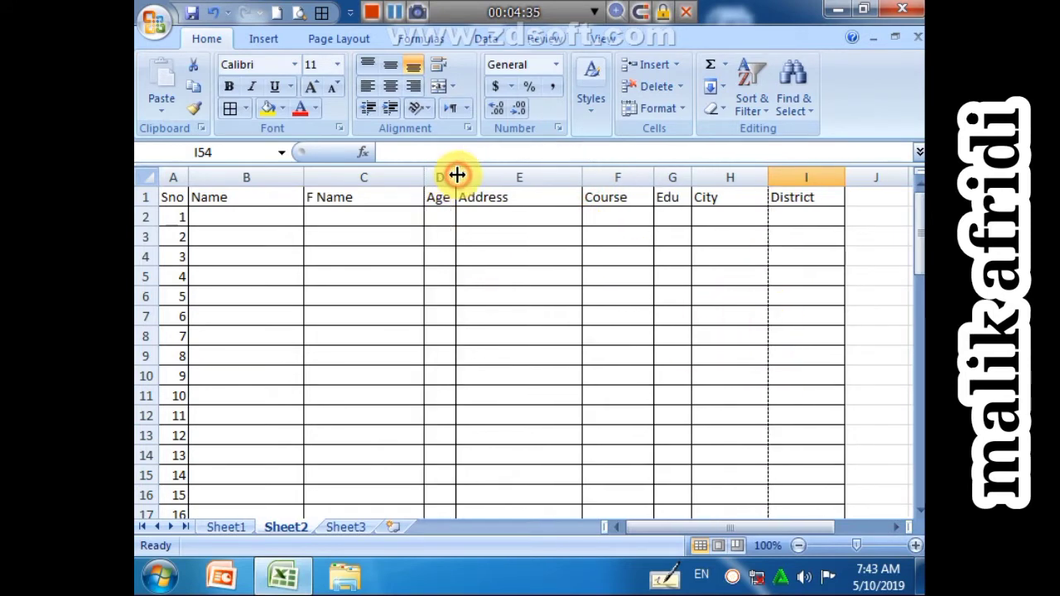
{"action": "left_click_drag", "start_coordinate": [304, 179], "coordinate": [299, 180]}
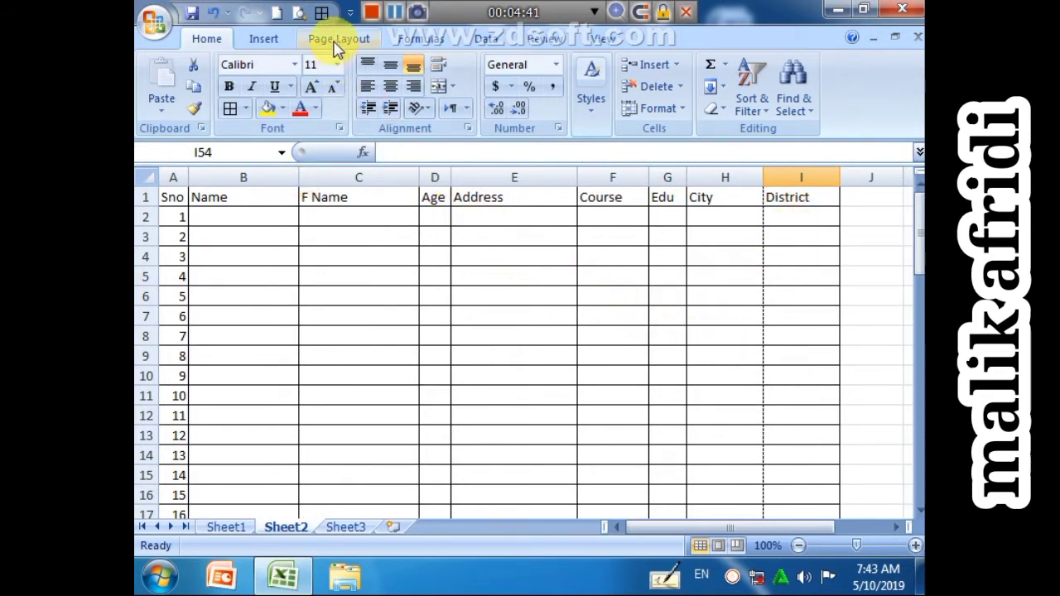
Step: Preview the printout with margin guides shown and examine the layout of the first page
{"action": "left_click", "coordinate": [298, 14]}
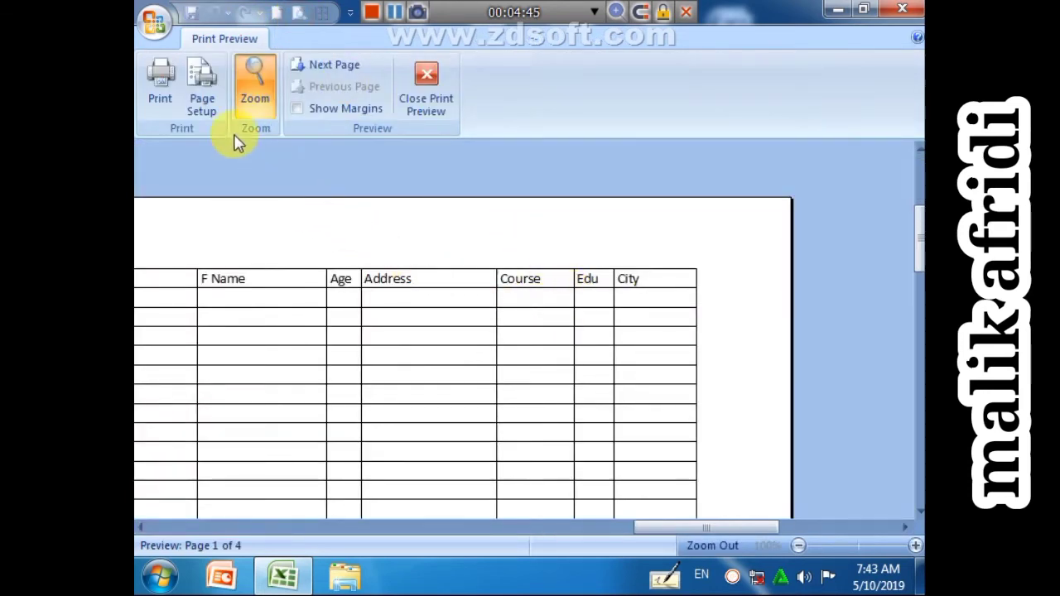
{"action": "left_click", "coordinate": [340, 112]}
{"action": "left_click", "coordinate": [636, 348]}
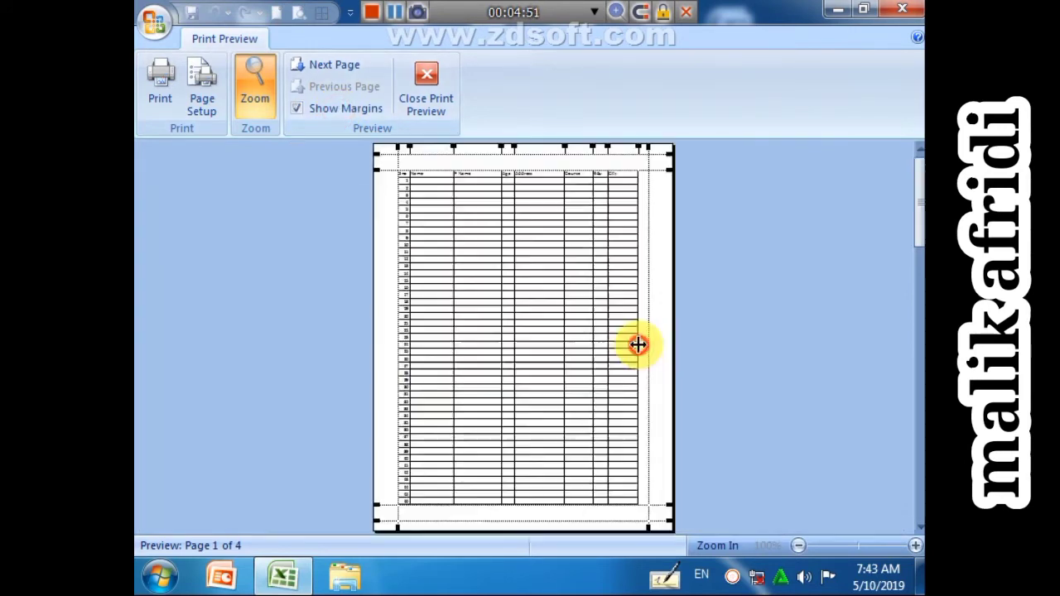
{"action": "left_click", "coordinate": [437, 253]}
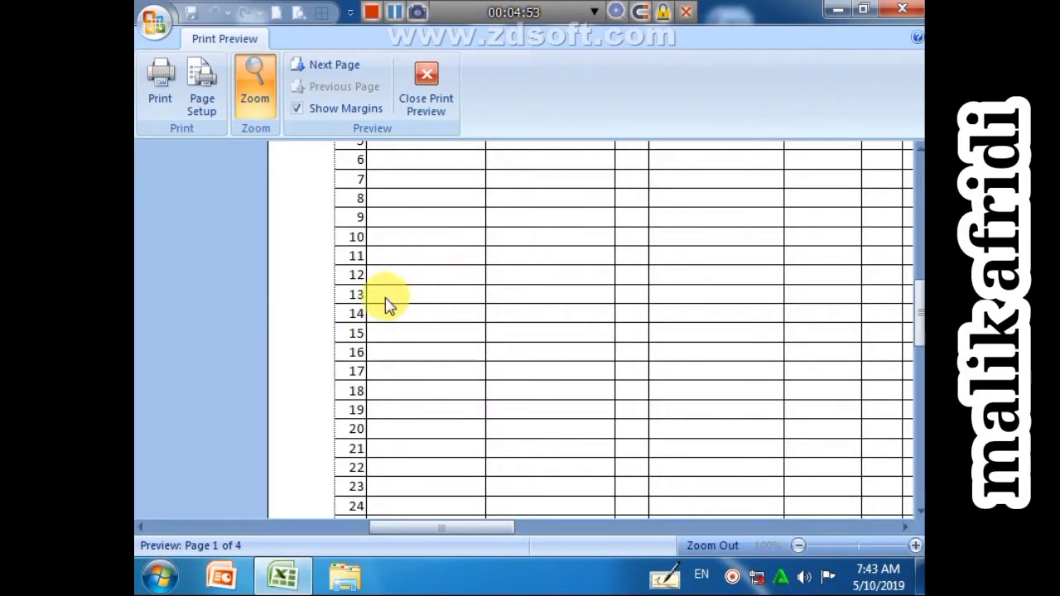
{"action": "scroll", "coordinate": [398, 305], "scroll_direction": "up", "scroll_amount": 3}
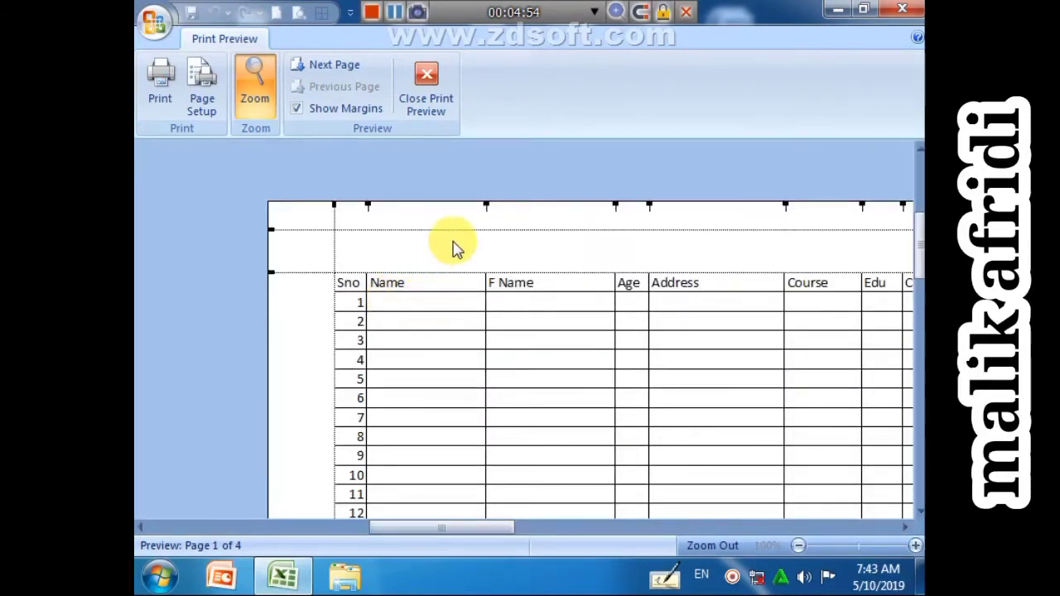
Step: Move the right and left page margins outward in the preview so the District column fits, and return to the sheet
{"action": "left_click", "coordinate": [704, 377]}
{"action": "left_click_drag", "start_coordinate": [646, 263], "coordinate": [661, 263]}
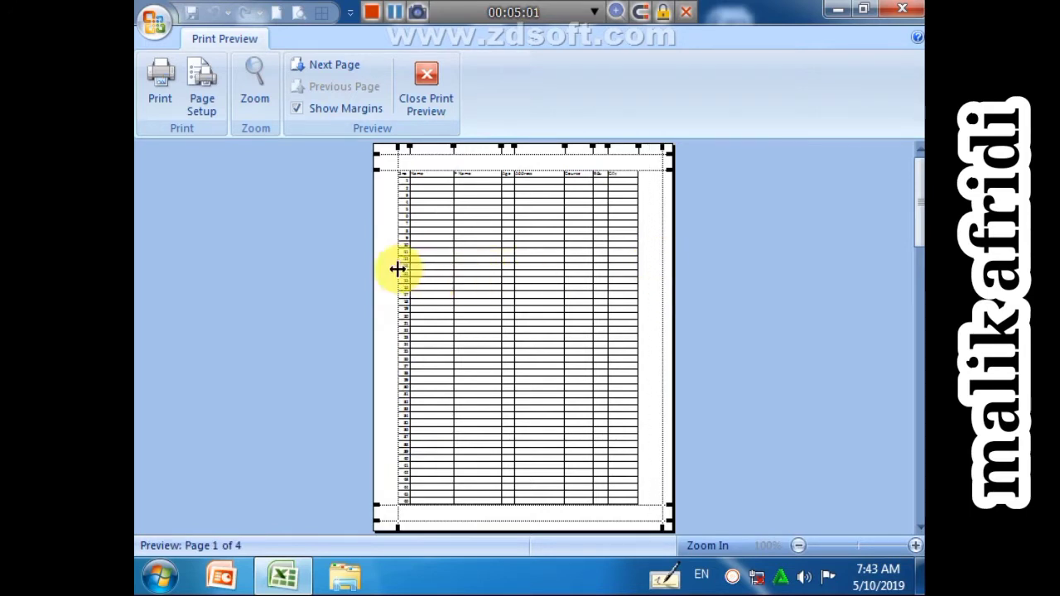
{"action": "left_click_drag", "start_coordinate": [392, 270], "coordinate": [387, 268]}
{"action": "left_click", "coordinate": [639, 255]}
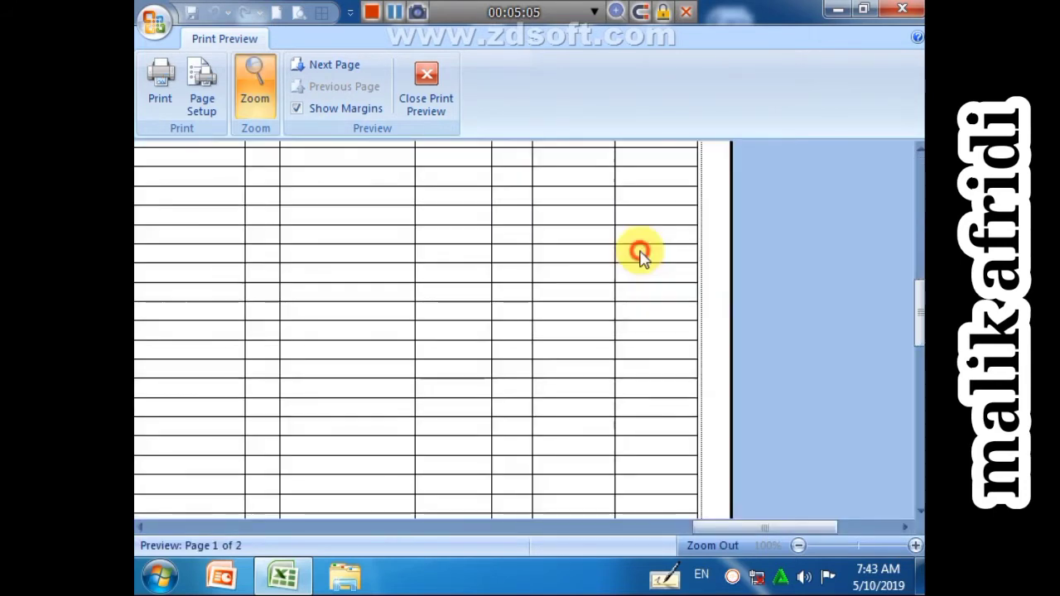
{"action": "scroll", "coordinate": [640, 256], "scroll_direction": "up", "scroll_amount": 3}
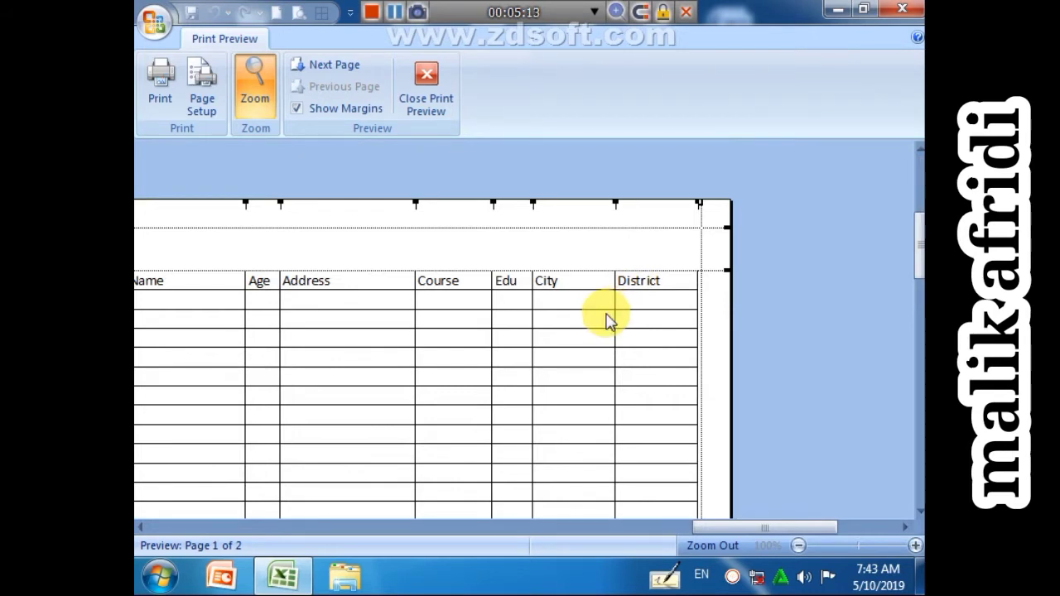
{"action": "left_click", "coordinate": [439, 110]}
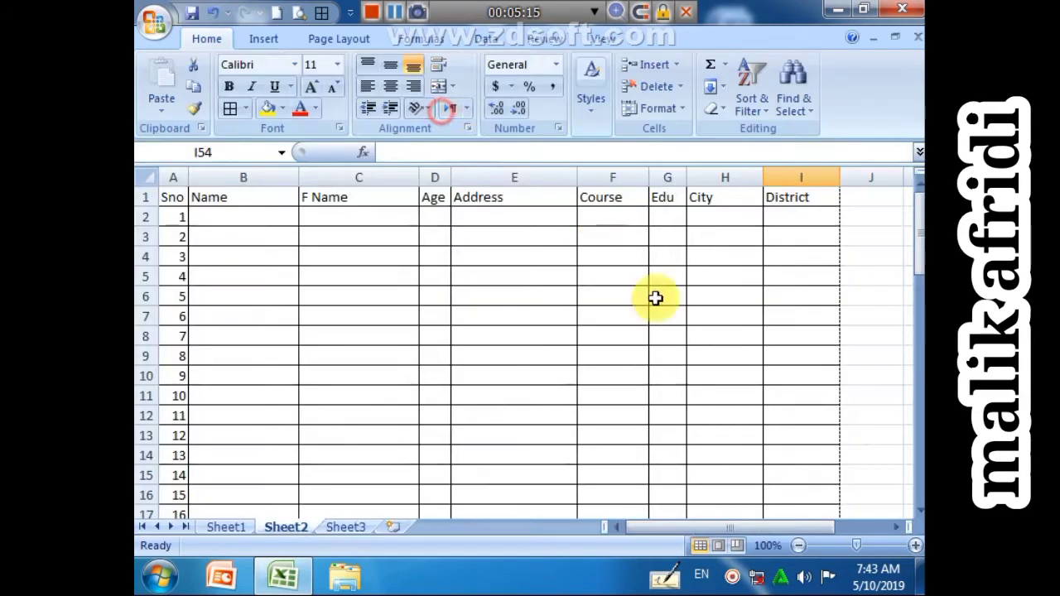
Step: Check the sheet's page break beside District, recheck the full first page in print preview, and close the preview
{"action": "left_click", "coordinate": [895, 527]}
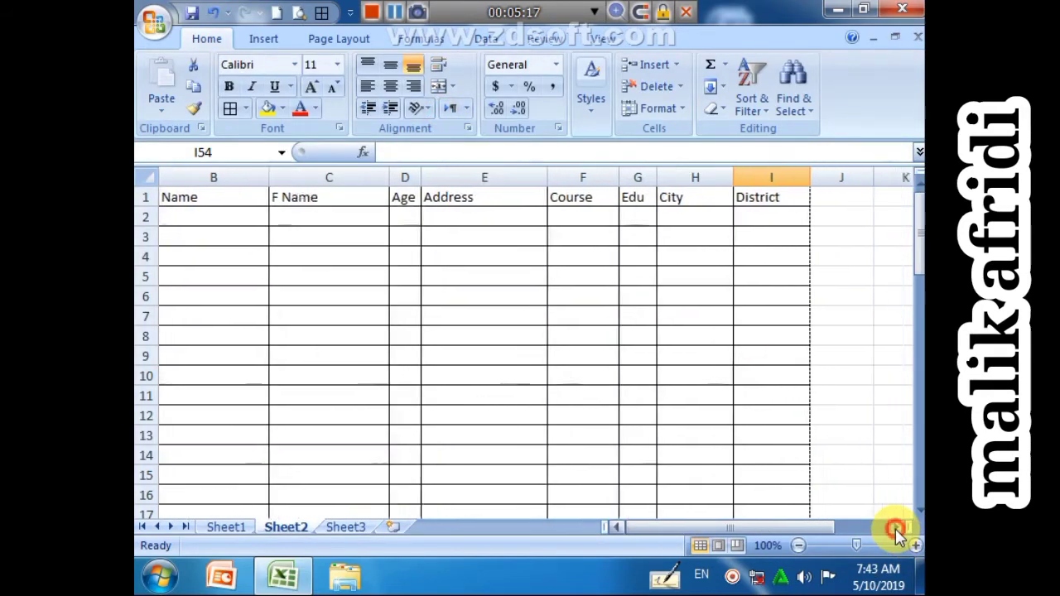
{"action": "left_click", "coordinate": [895, 528]}
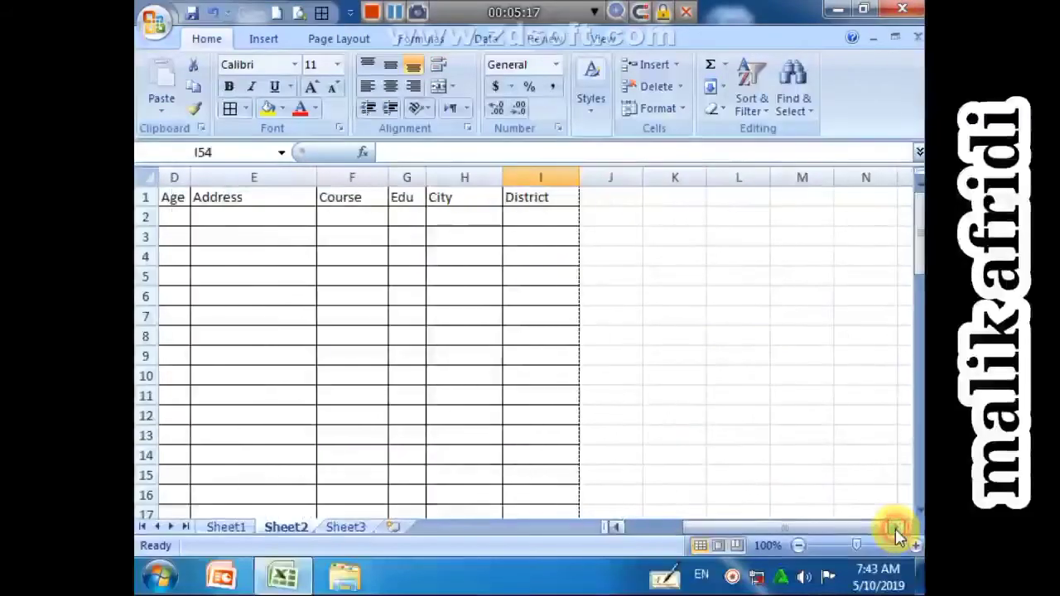
{"action": "left_click", "coordinate": [298, 17]}
{"action": "left_click", "coordinate": [539, 367]}
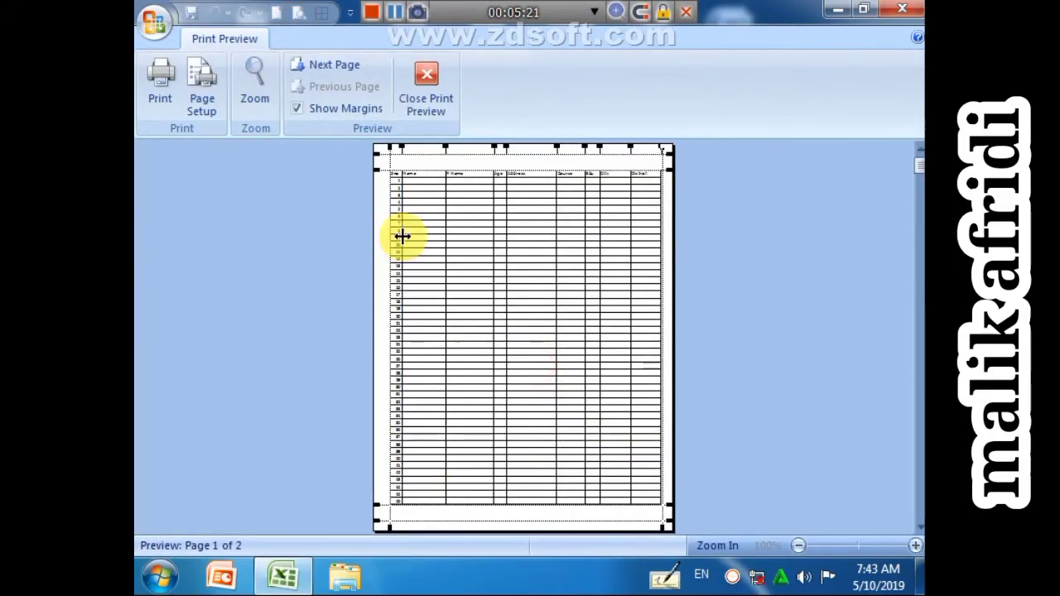
{"action": "left_click", "coordinate": [403, 104]}
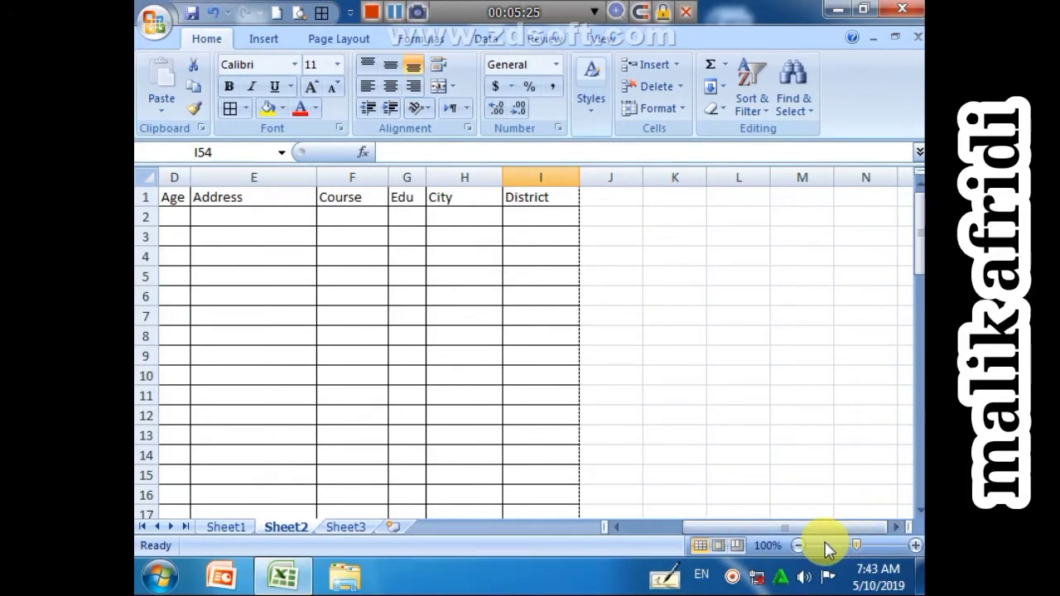
Step: View the sheet at 20% zoom and examine how the table sits within the page break lines
{"action": "left_click", "coordinate": [802, 544]}
{"action": "left_click", "coordinate": [801, 544]}
{"action": "left_click", "coordinate": [801, 544]}
{"action": "left_click", "coordinate": [802, 544]}
{"action": "left_click", "coordinate": [802, 544]}
{"action": "left_click", "coordinate": [801, 544]}
{"action": "left_click", "coordinate": [802, 544]}
{"action": "left_click", "coordinate": [802, 544]}
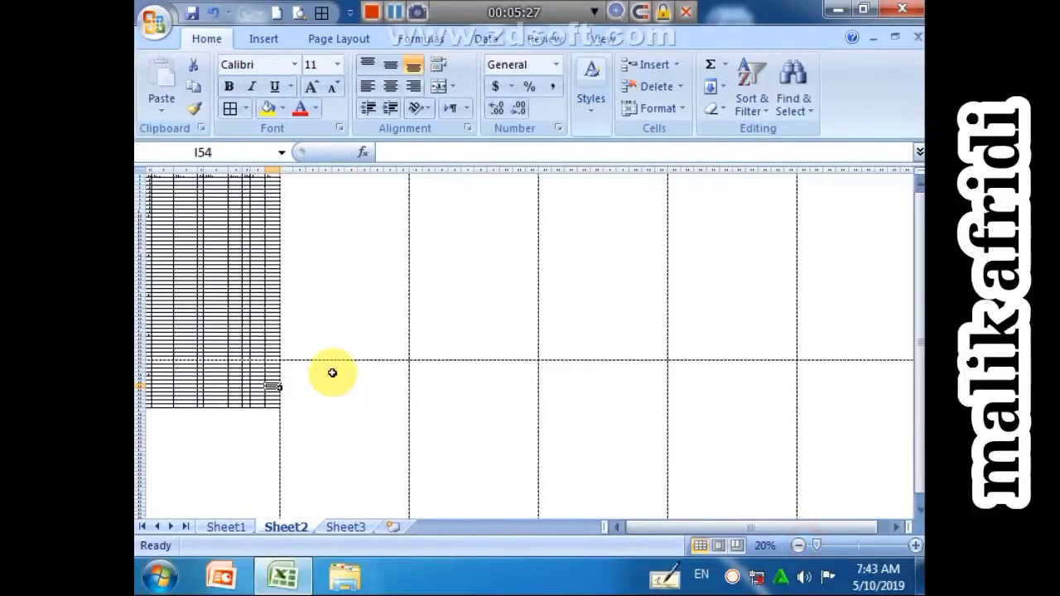
{"action": "left_click", "coordinate": [201, 247]}
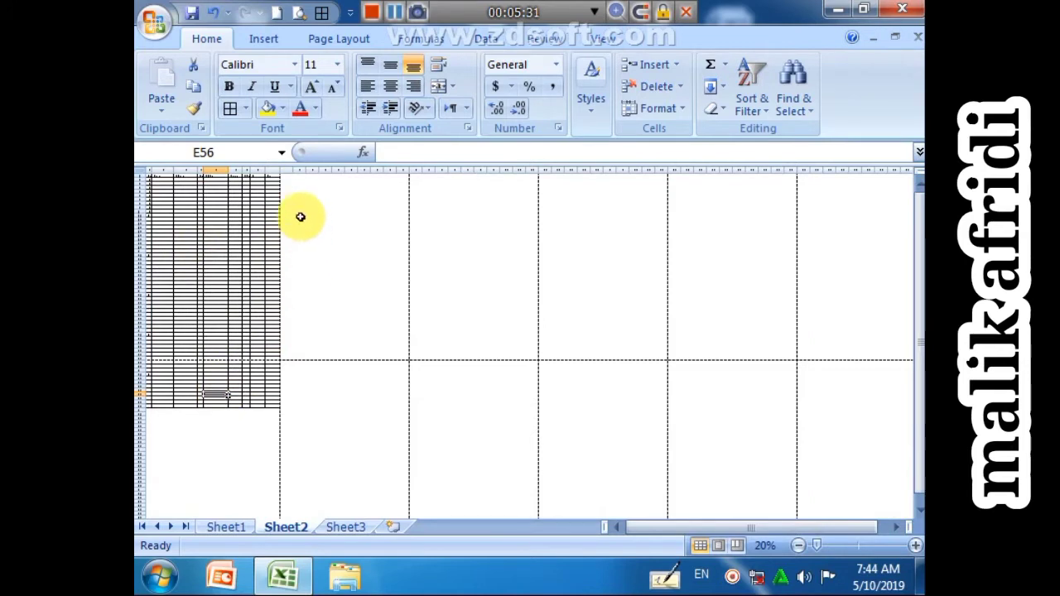
{"action": "left_click", "coordinate": [227, 228]}
{"action": "left_click", "coordinate": [301, 235]}
{"action": "left_click", "coordinate": [308, 403]}
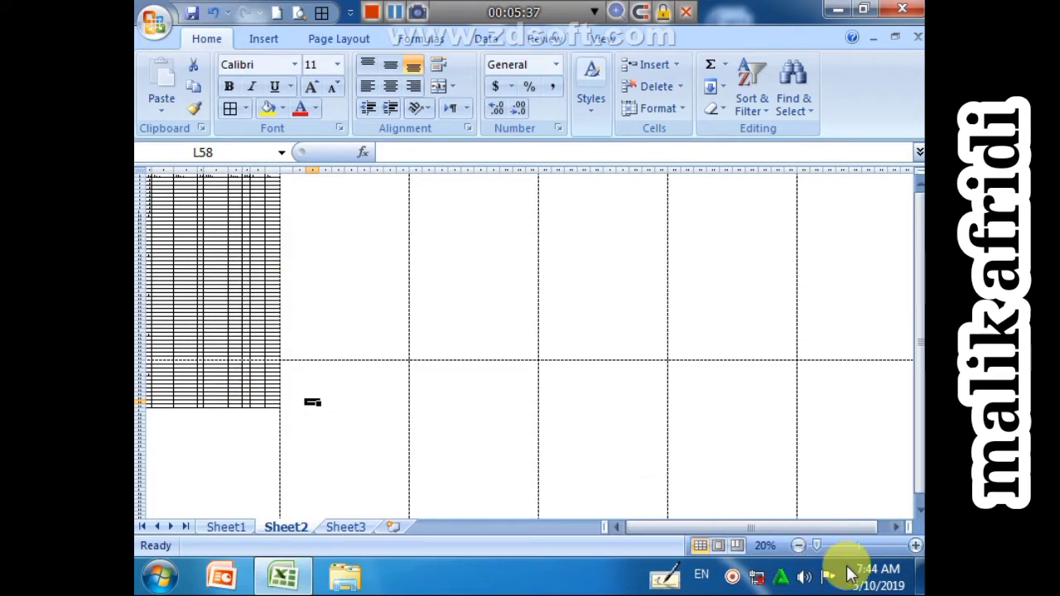
Step: Add the headings CNIC No, Contact No and SSC Marks in cells J1 to L1, beside District
{"action": "left_click", "coordinate": [914, 547]}
{"action": "left_click", "coordinate": [914, 547]}
{"action": "left_click", "coordinate": [914, 546]}
{"action": "left_click", "coordinate": [915, 546]}
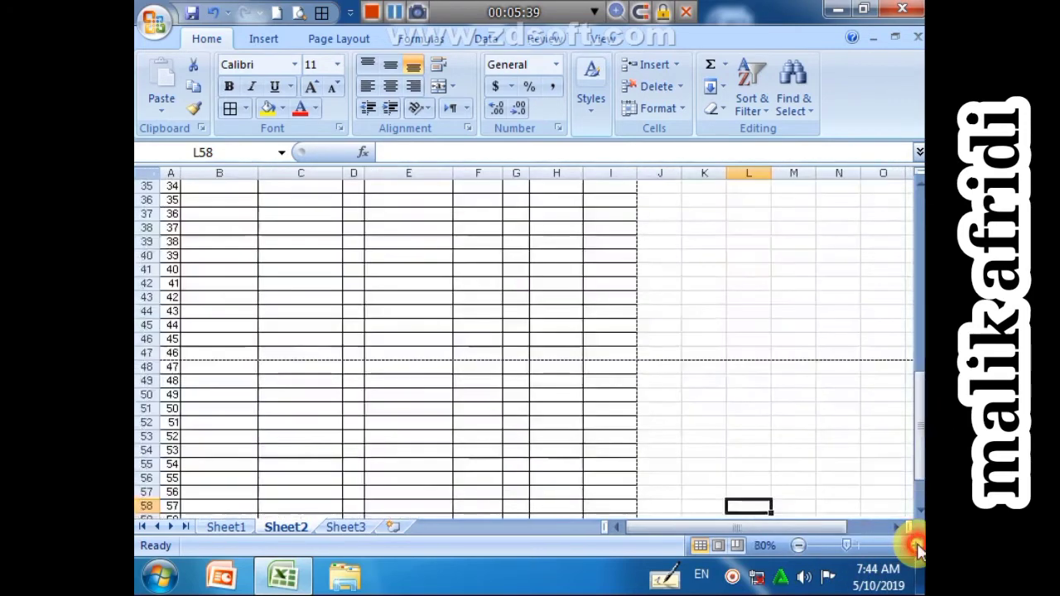
{"action": "left_click", "coordinate": [915, 547]}
{"action": "left_click", "coordinate": [915, 546]}
{"action": "left_click", "coordinate": [896, 527]}
{"action": "left_click", "coordinate": [895, 526]}
{"action": "left_click", "coordinate": [615, 187]}
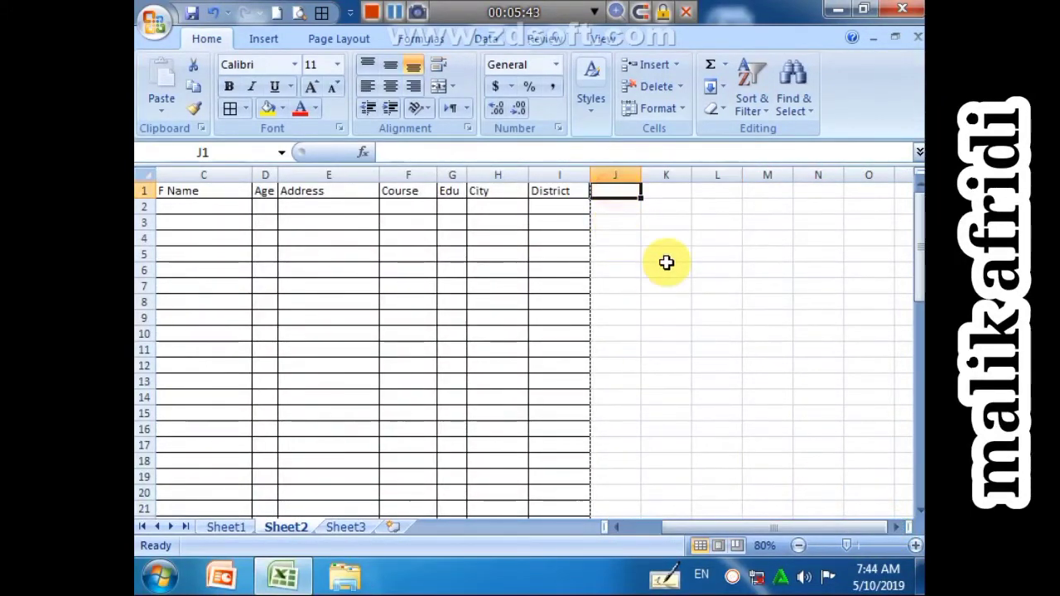
{"action": "type", "text": "CNIC No"}
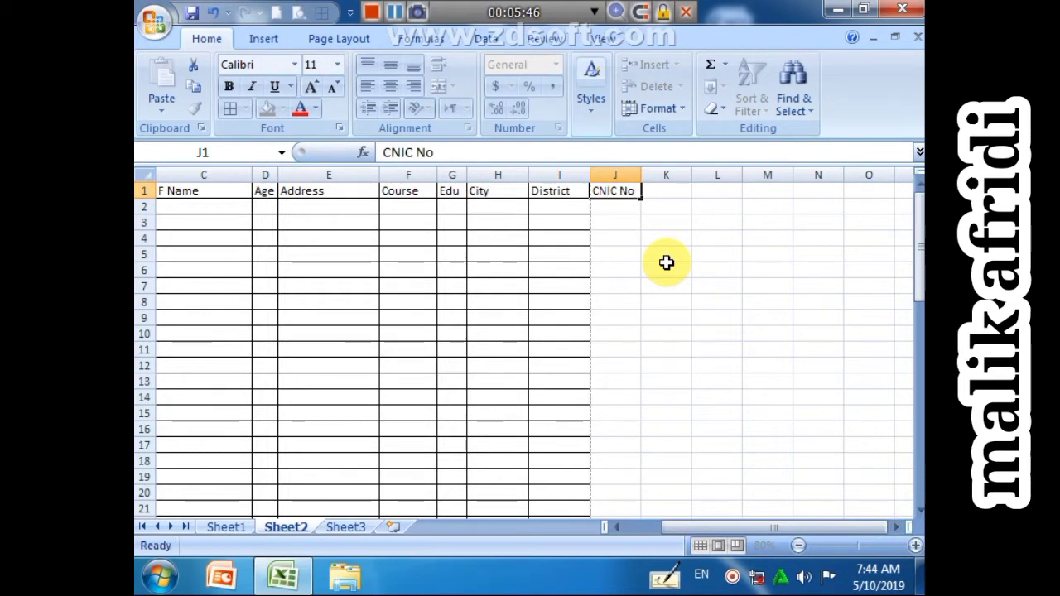
{"action": "key", "text": "Tab"}
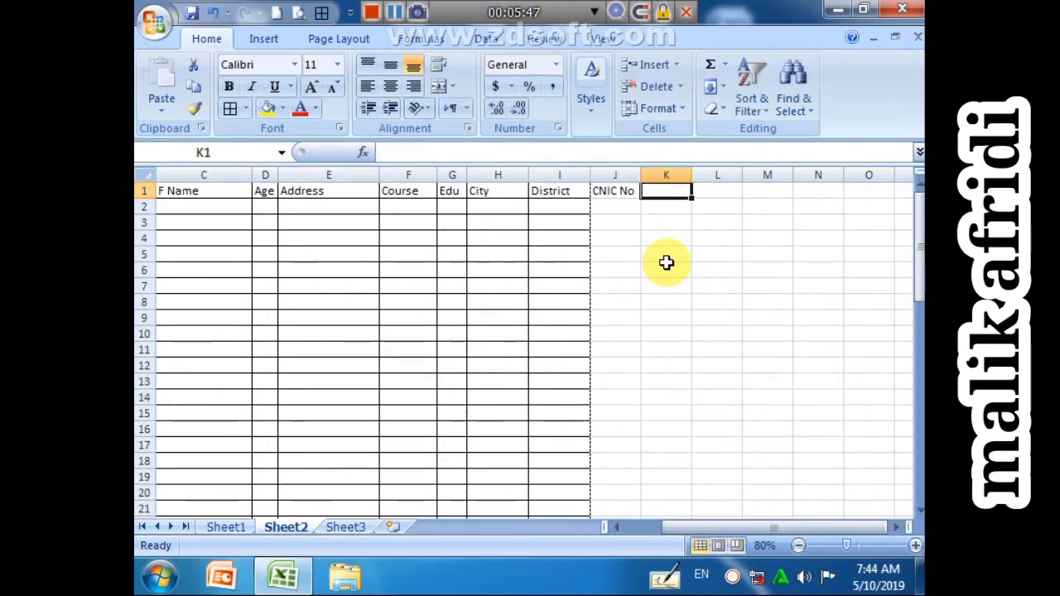
{"action": "type", "text": "Contact"}
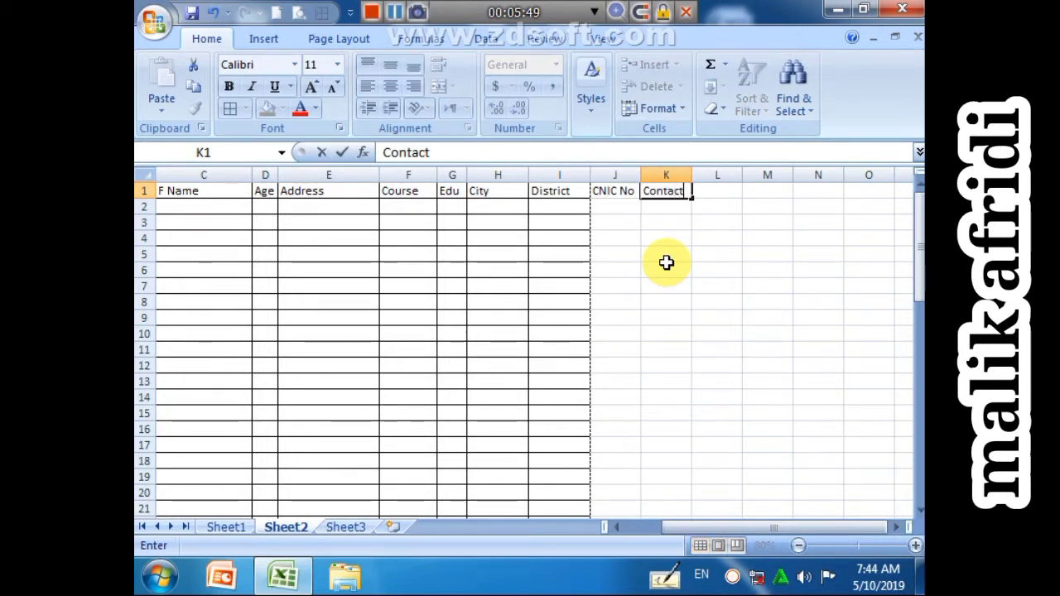
{"action": "type", "text": " No"}
{"action": "key", "text": "Tab"}
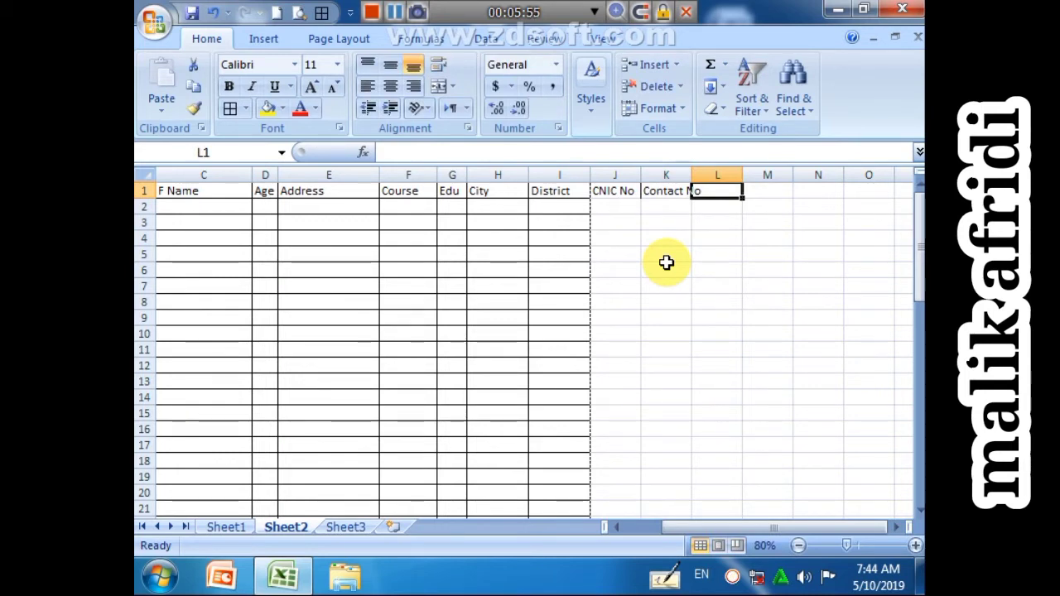
{"action": "type", "text": "SSC Marks"}
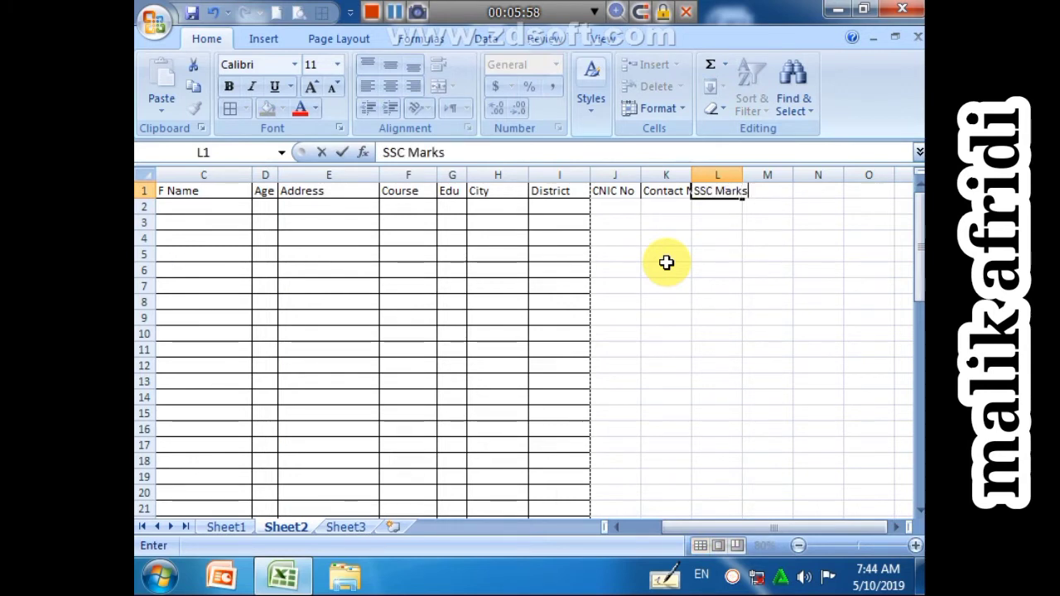
{"action": "key", "text": "Tab"}
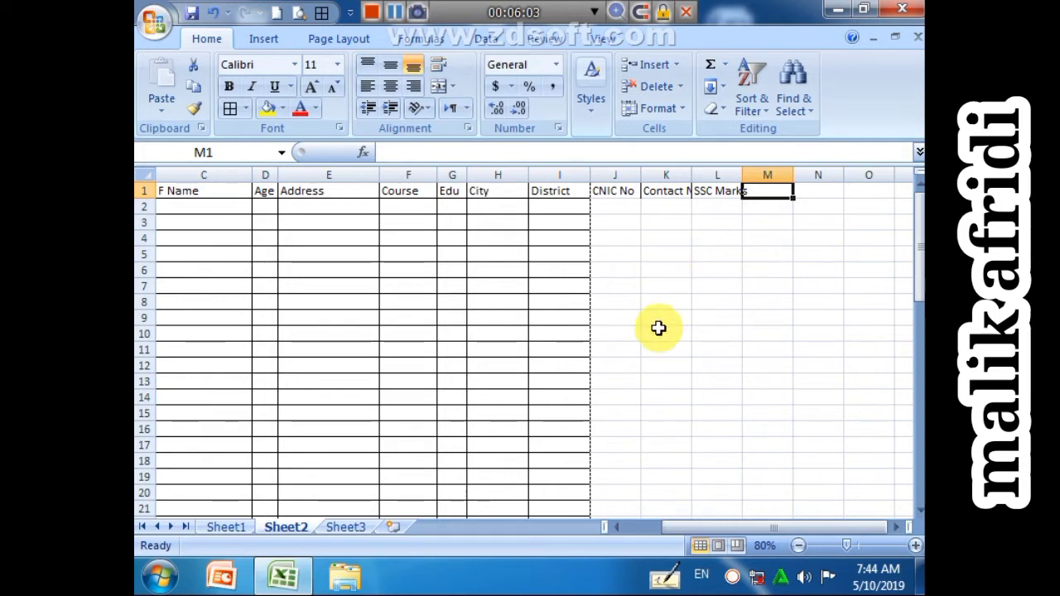
Step: Apply all borders to the whole table, A1 to L59, including the three added columns
{"action": "left_click", "coordinate": [651, 525]}
{"action": "left_click", "coordinate": [169, 191]}
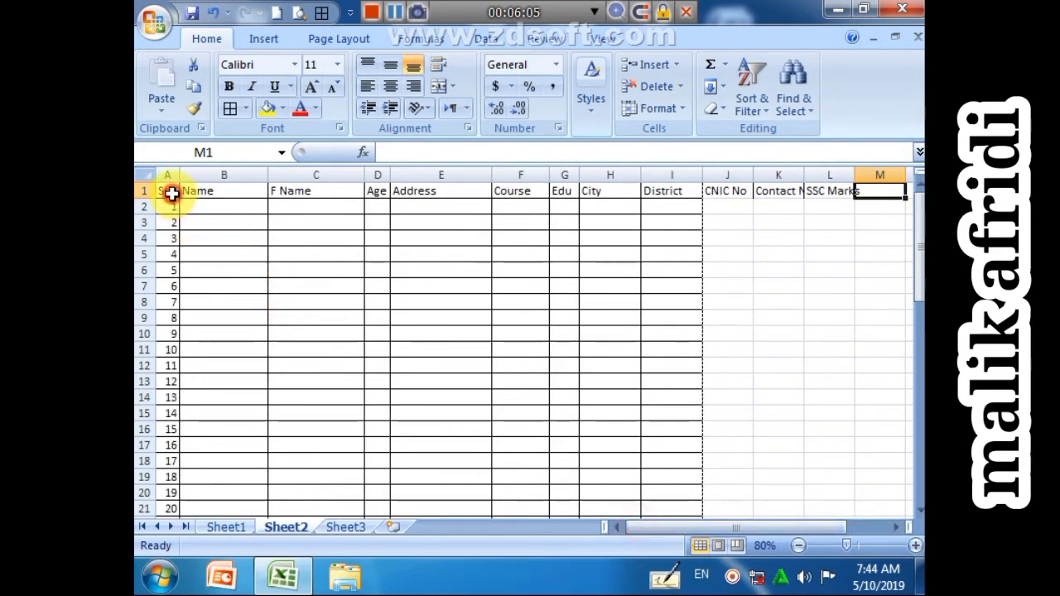
{"action": "key", "text": "ctrl+shift+Right"}
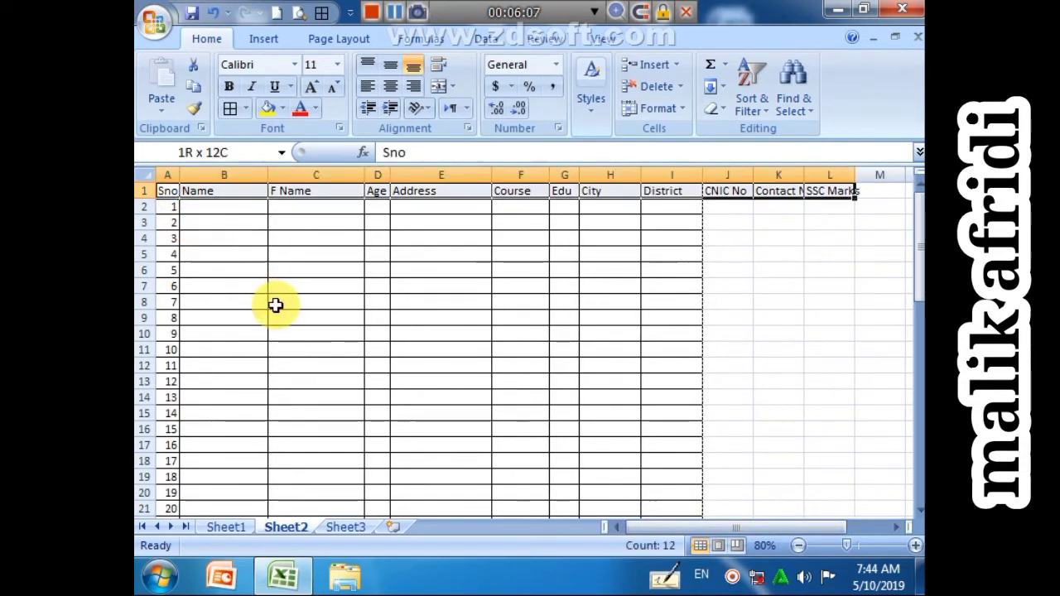
{"action": "key", "text": "ctrl+shift+Down"}
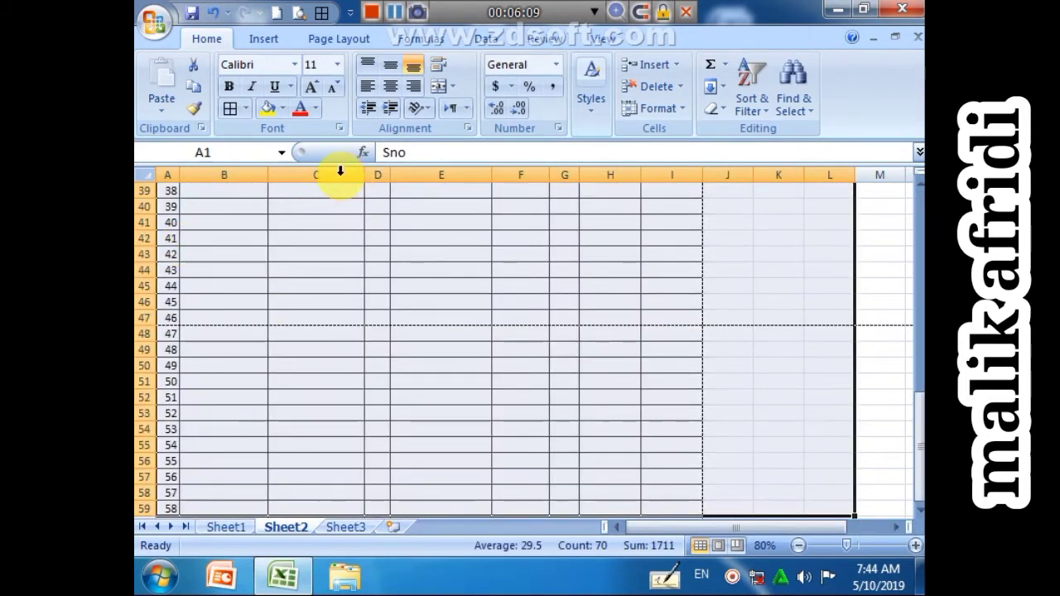
{"action": "left_click", "coordinate": [229, 116]}
{"action": "scroll", "coordinate": [616, 312], "scroll_direction": "up", "scroll_amount": 12}
{"action": "left_click", "coordinate": [615, 312]}
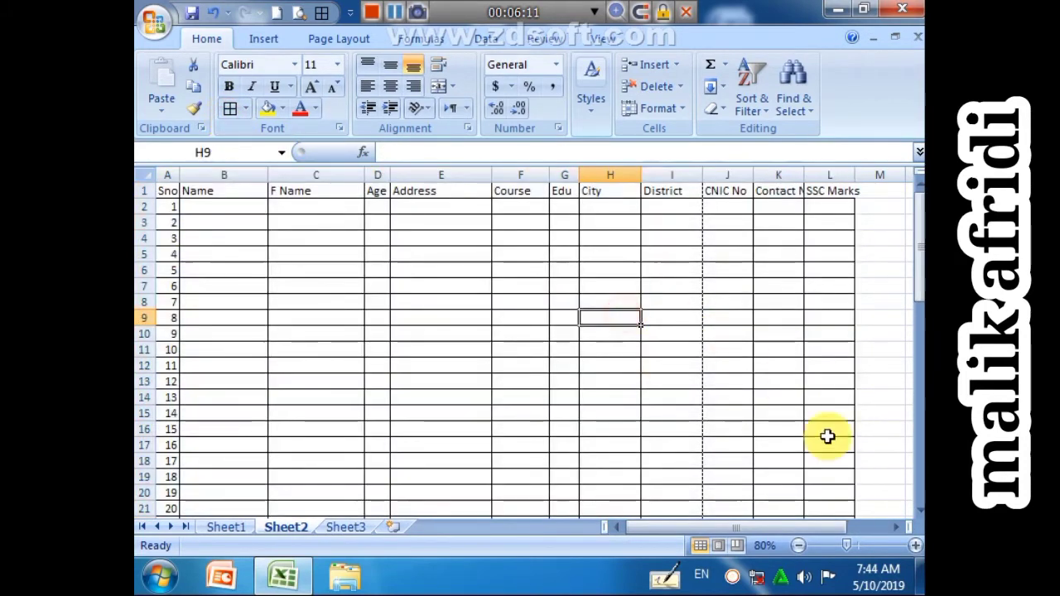
Step: Widen the CNIC No, Contact No and SSC Marks columns so their headings fit, making CNIC No the widest
{"action": "left_click", "coordinate": [915, 545]}
{"action": "left_click", "coordinate": [915, 545]}
{"action": "left_click", "coordinate": [915, 545]}
{"action": "left_click", "coordinate": [915, 545]}
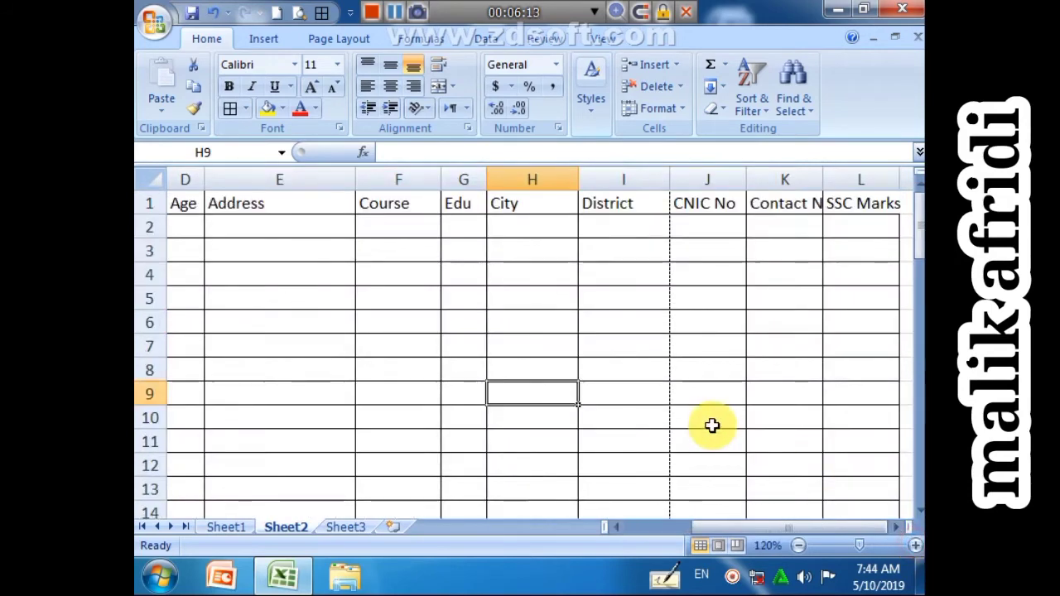
{"action": "left_click", "coordinate": [896, 526]}
{"action": "left_click", "coordinate": [896, 526]}
{"action": "left_click", "coordinate": [896, 527]}
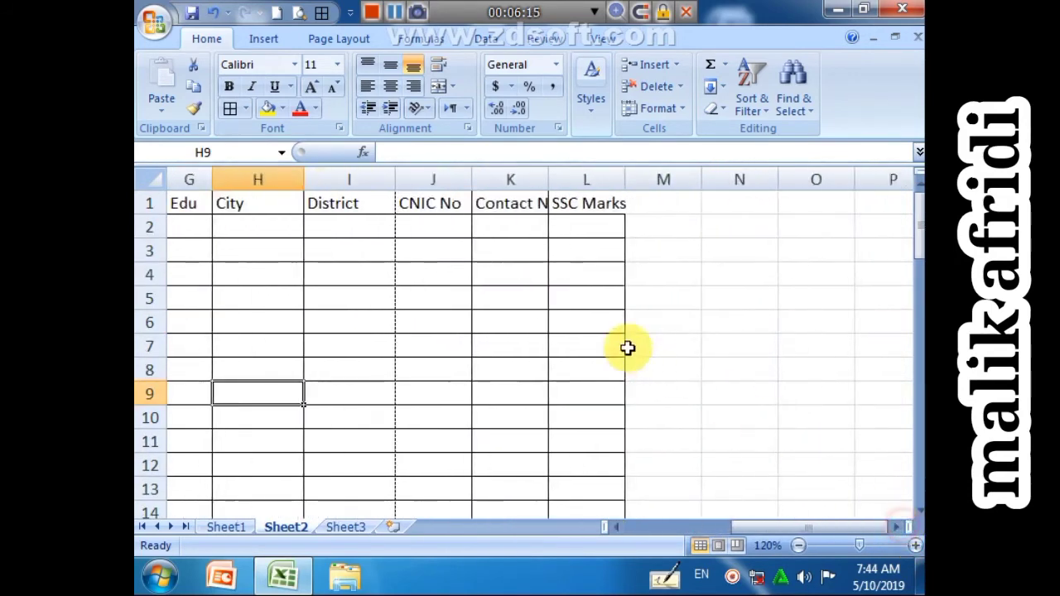
{"action": "left_click", "coordinate": [457, 226]}
{"action": "left_click_drag", "start_coordinate": [471, 182], "coordinate": [527, 183]}
{"action": "left_click_drag", "start_coordinate": [606, 182], "coordinate": [638, 182]}
{"action": "mouse_move", "coordinate": [713, 183]}
{"action": "left_mouse_down"}
{"action": "mouse_move", "coordinate": [737, 182]}
{"action": "mouse_move", "coordinate": [721, 182]}
{"action": "left_mouse_up"}
{"action": "left_click", "coordinate": [649, 339]}
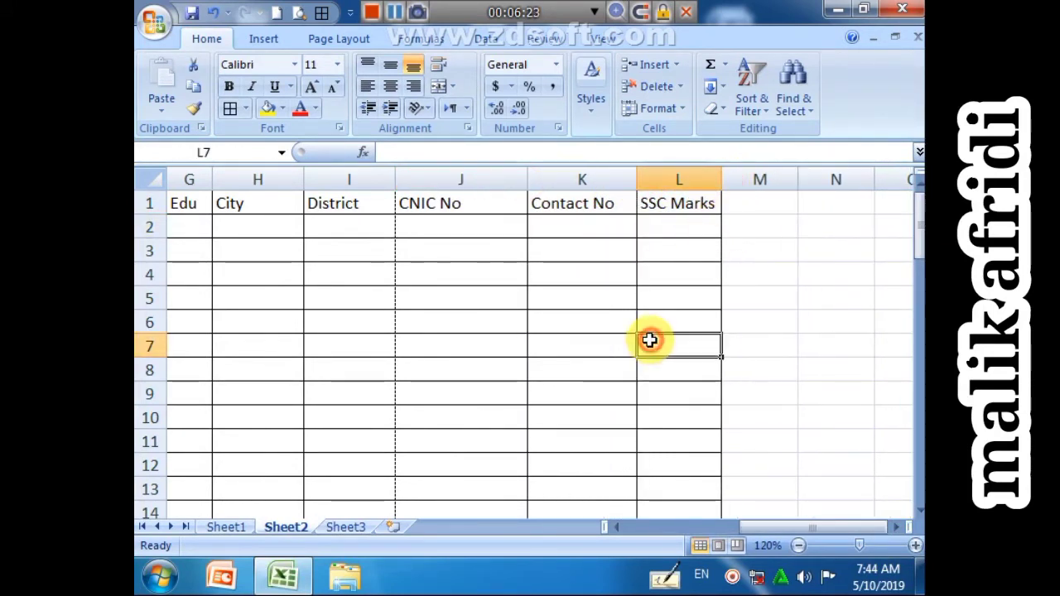
Step: Examine where the CNIC No, Contact No and SSC Marks columns lie relative to the page break line
{"action": "left_click_drag", "start_coordinate": [754, 527], "coordinate": [712, 529]}
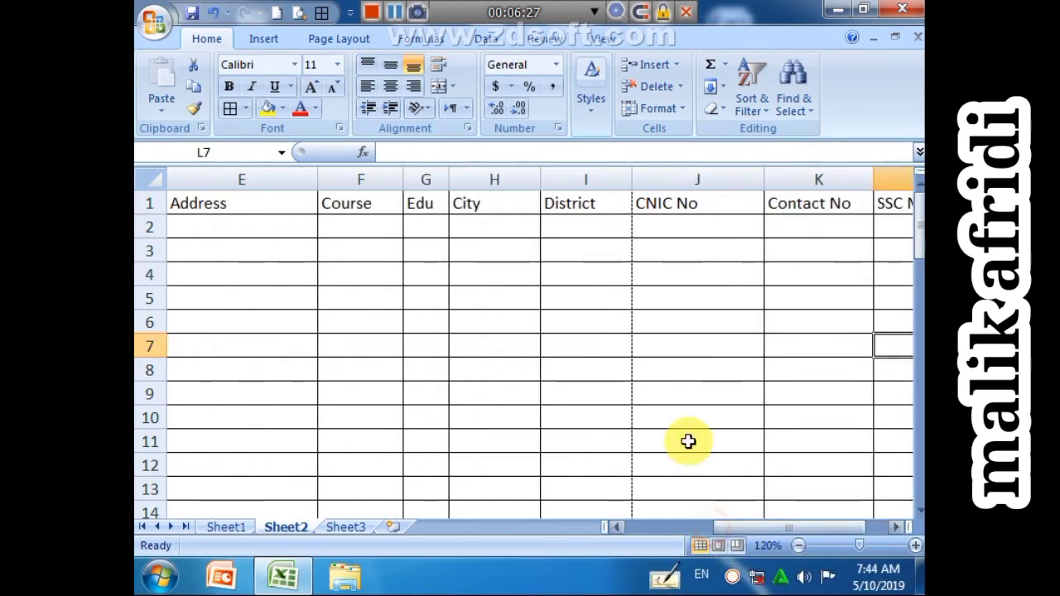
{"action": "left_click", "coordinate": [635, 376]}
{"action": "left_click", "coordinate": [703, 209]}
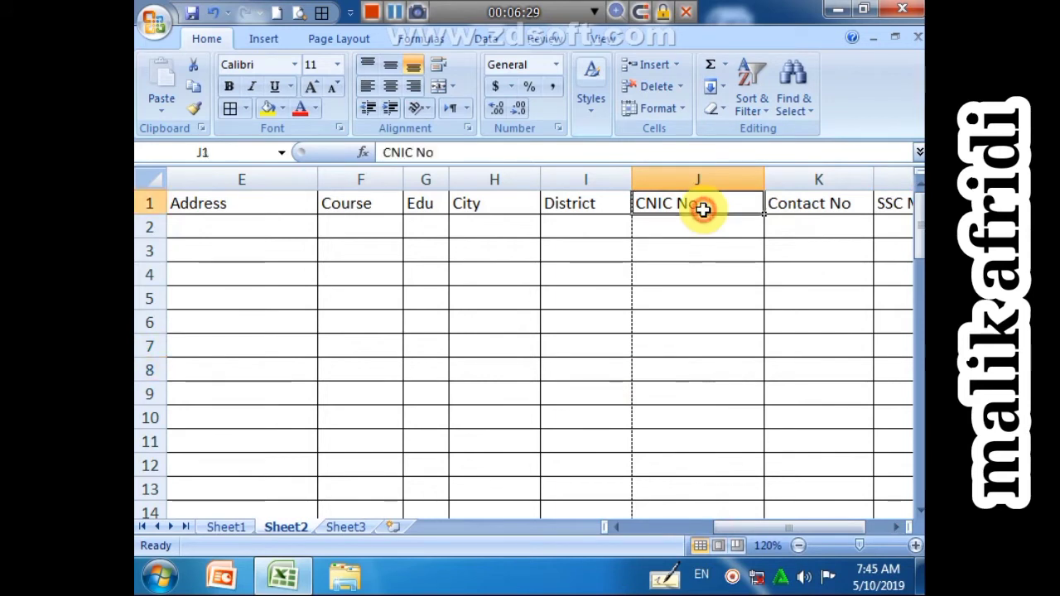
{"action": "left_click", "coordinate": [895, 527]}
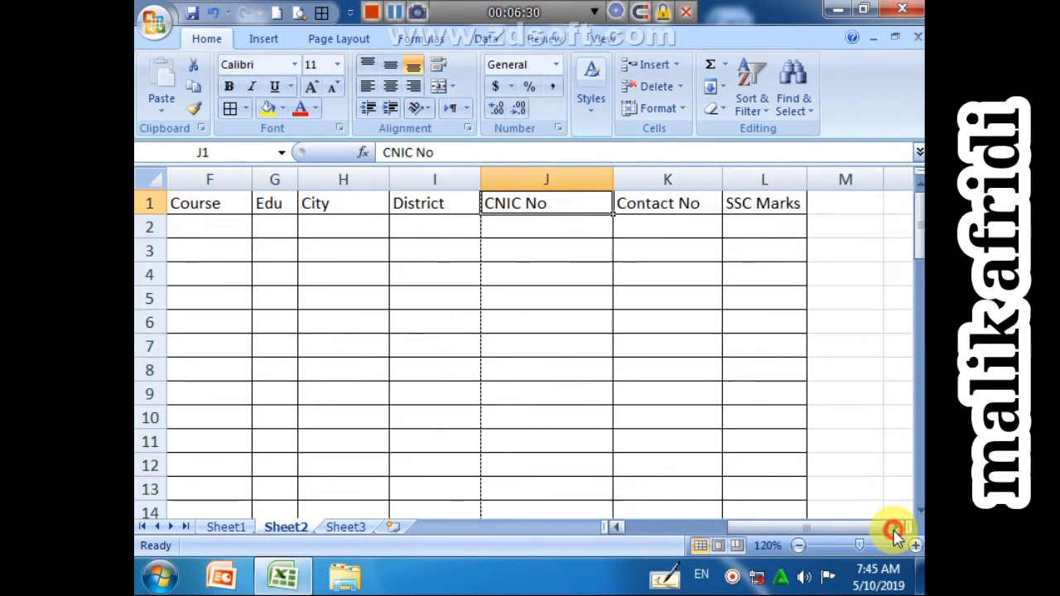
{"action": "left_click", "coordinate": [662, 208]}
{"action": "left_click", "coordinate": [764, 208]}
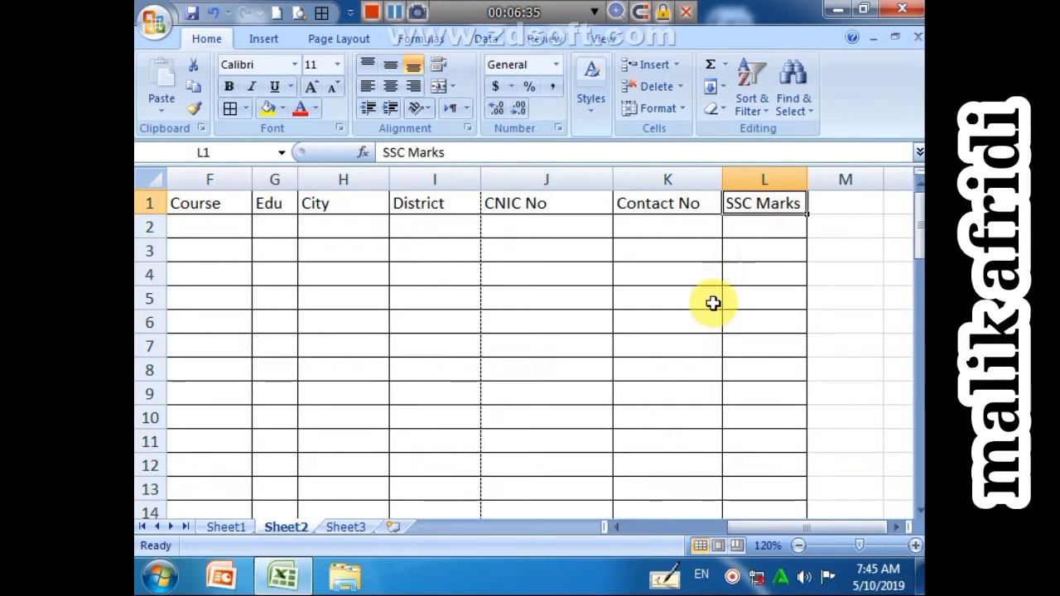
{"action": "left_click", "coordinate": [798, 546]}
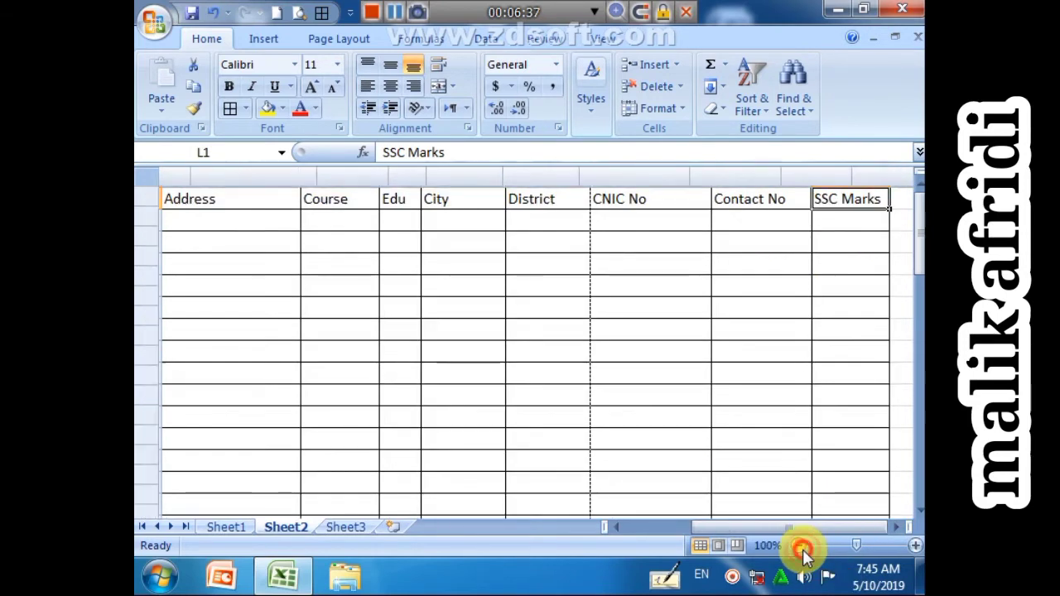
{"action": "left_click", "coordinate": [798, 546]}
{"action": "left_click_drag", "start_coordinate": [731, 527], "coordinate": [694, 527]}
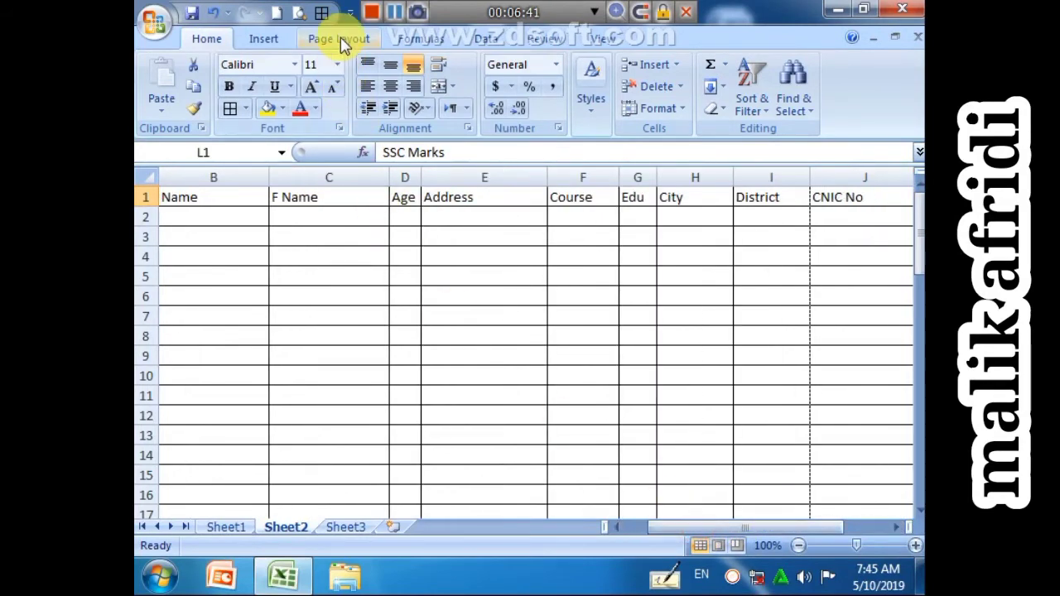
Step: Set the page orientation to Landscape and zoom the sheet out to 60% to check the page break
{"action": "left_click", "coordinate": [340, 39]}
{"action": "left_click", "coordinate": [335, 69]}
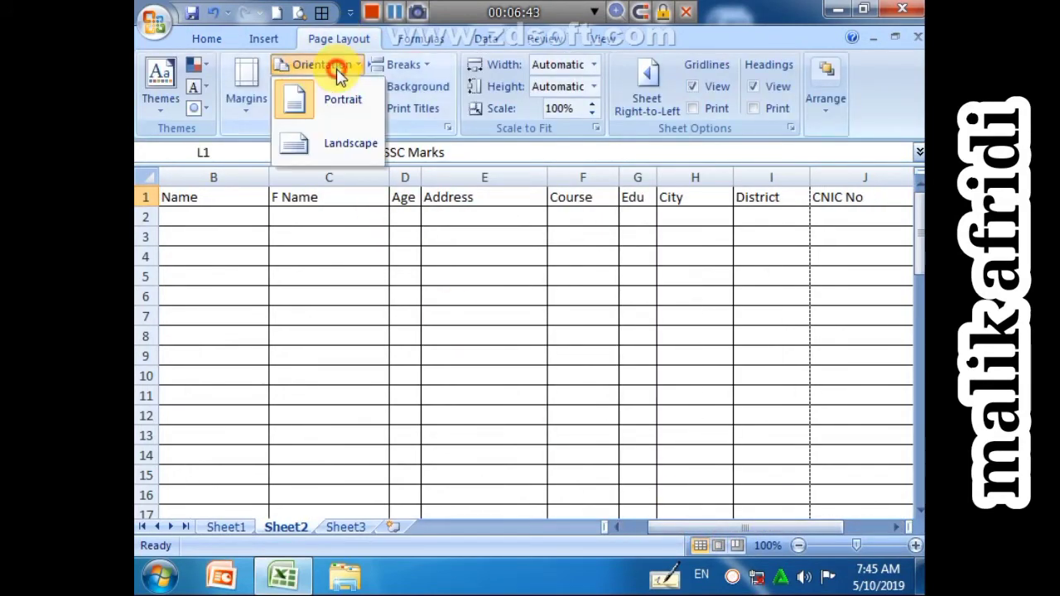
{"action": "left_click", "coordinate": [335, 148]}
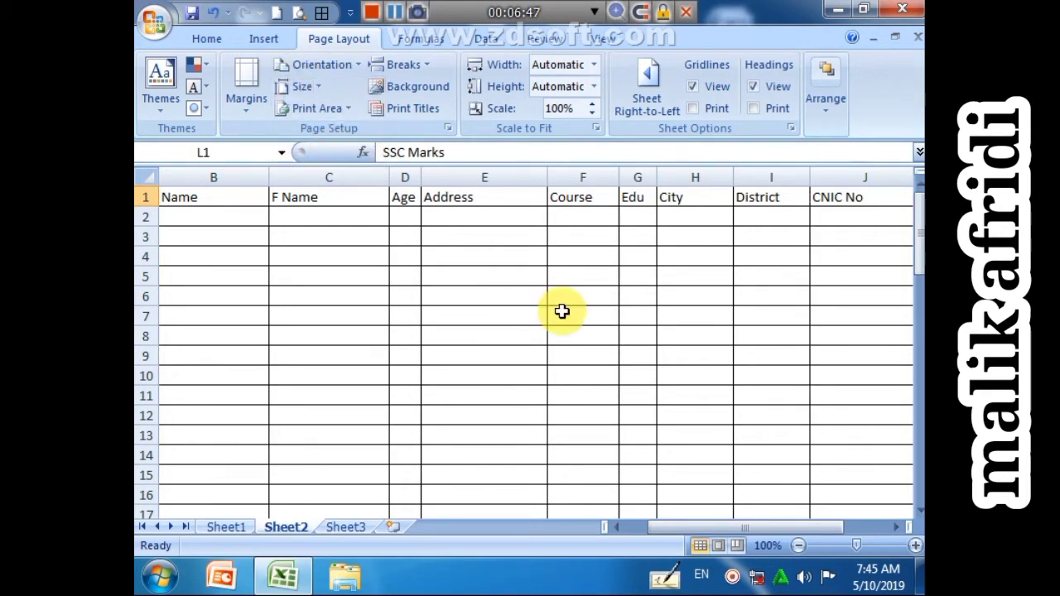
{"action": "left_click", "coordinate": [796, 545]}
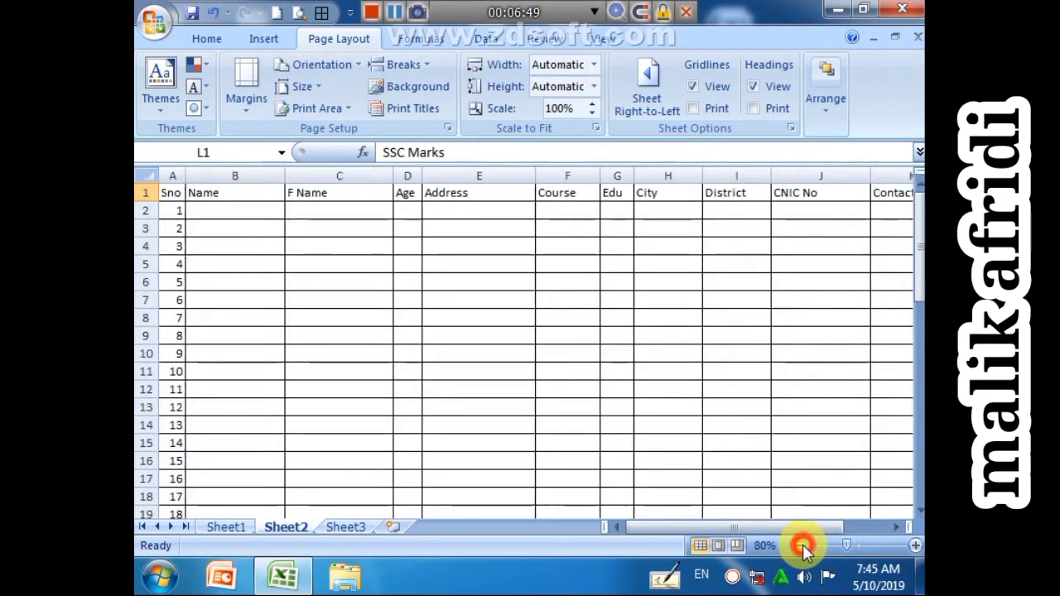
{"action": "left_click", "coordinate": [796, 545]}
{"action": "left_click", "coordinate": [796, 545]}
{"action": "left_click", "coordinate": [796, 545]}
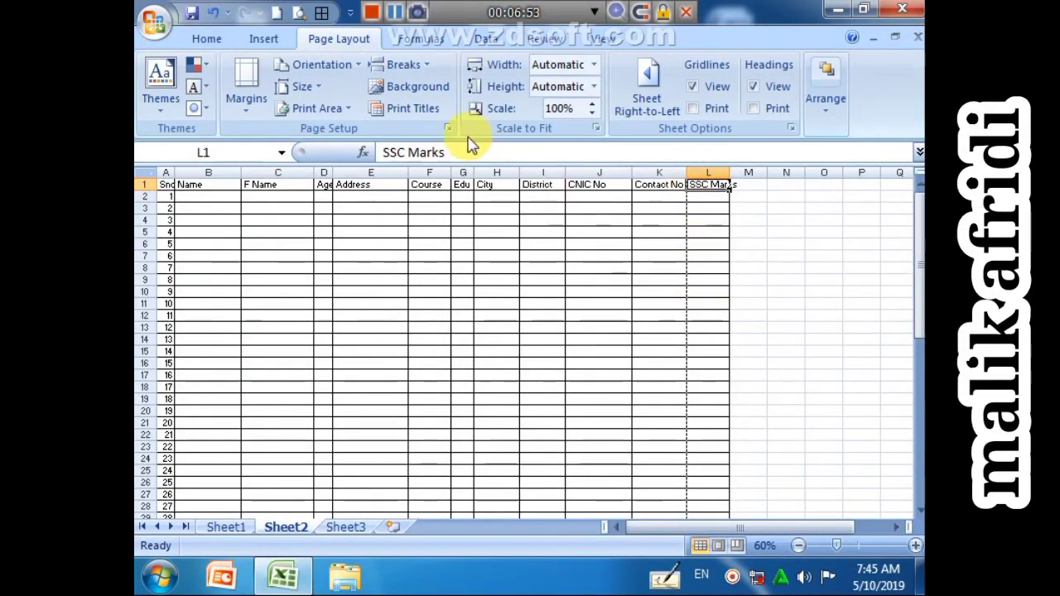
Step: Switch the page orientation back to Portrait and check the CNIC No and Contact No columns against the page break
{"action": "left_click", "coordinate": [352, 73]}
{"action": "left_click", "coordinate": [341, 102]}
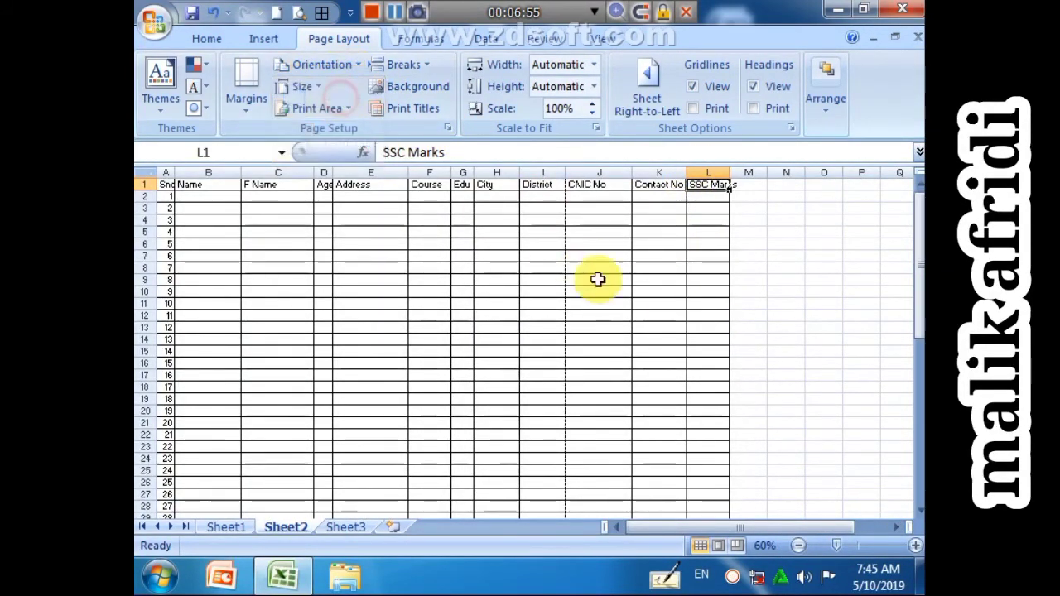
{"action": "left_click", "coordinate": [604, 184]}
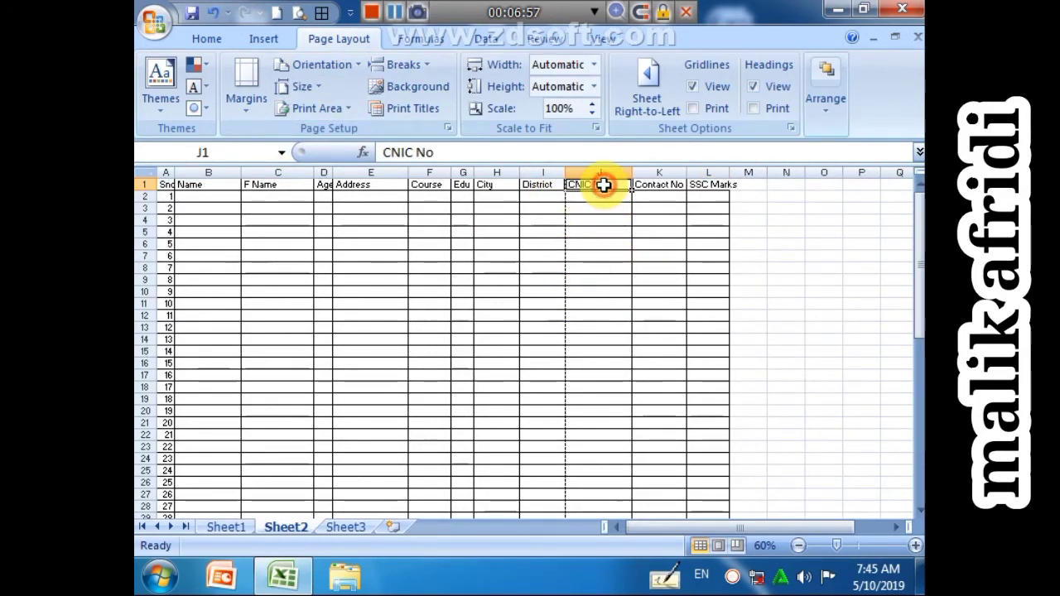
{"action": "left_click", "coordinate": [669, 188]}
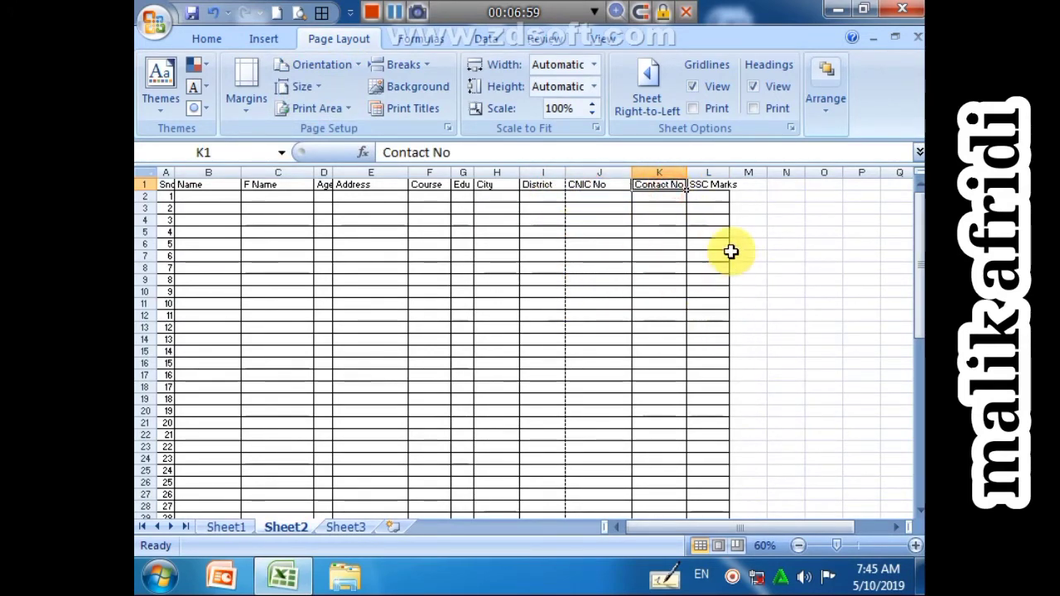
Step: Widen the SSC Marks column to fit its heading and set the page orientation to Landscape
{"action": "left_click_drag", "start_coordinate": [729, 171], "coordinate": [741, 171]}
{"action": "left_click", "coordinate": [731, 183]}
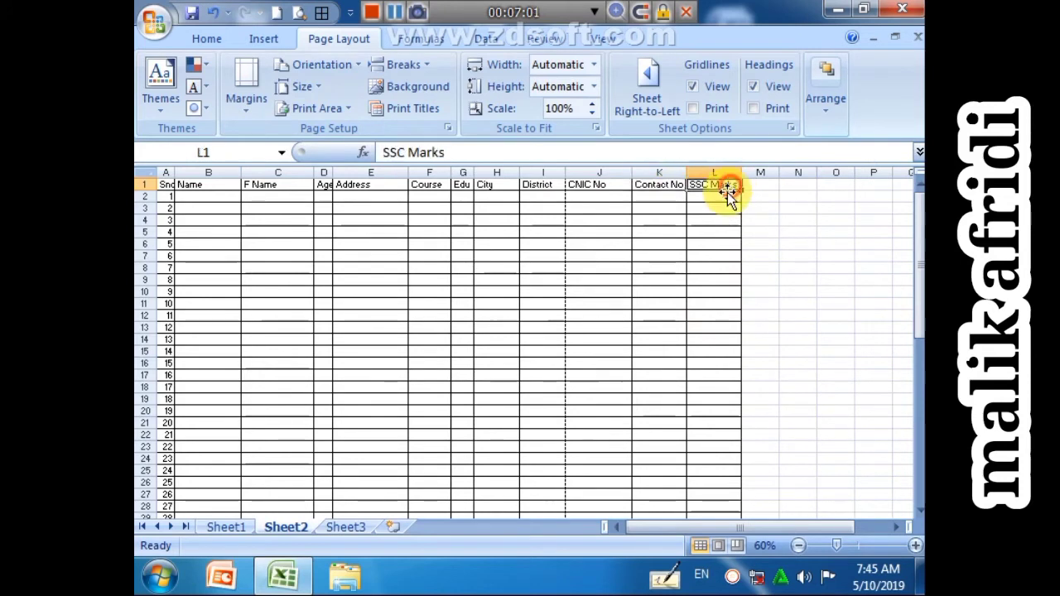
{"action": "left_click", "coordinate": [348, 65]}
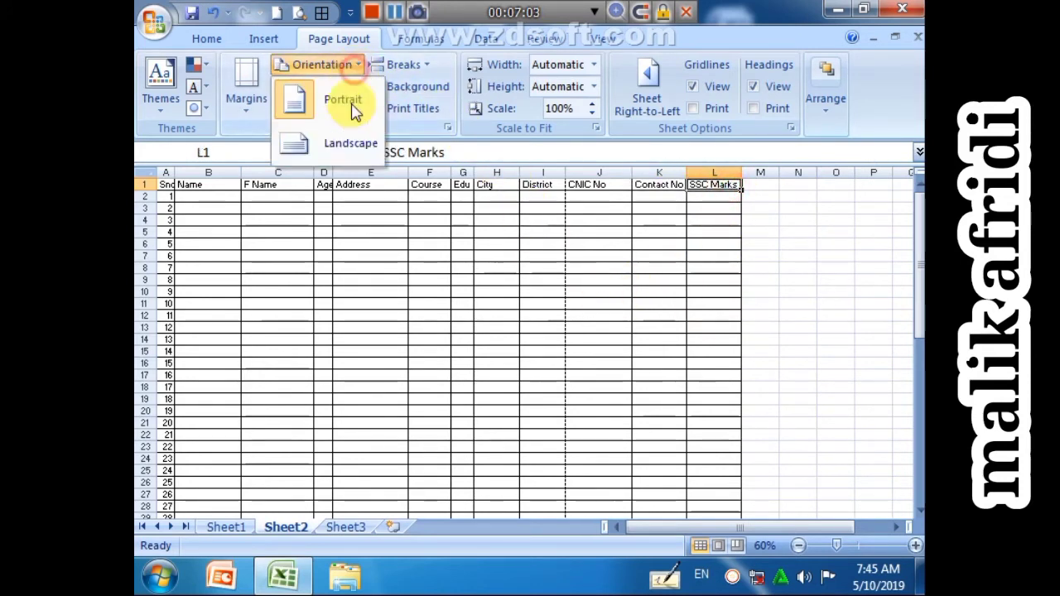
{"action": "left_click", "coordinate": [345, 156]}
{"action": "left_click", "coordinate": [648, 315]}
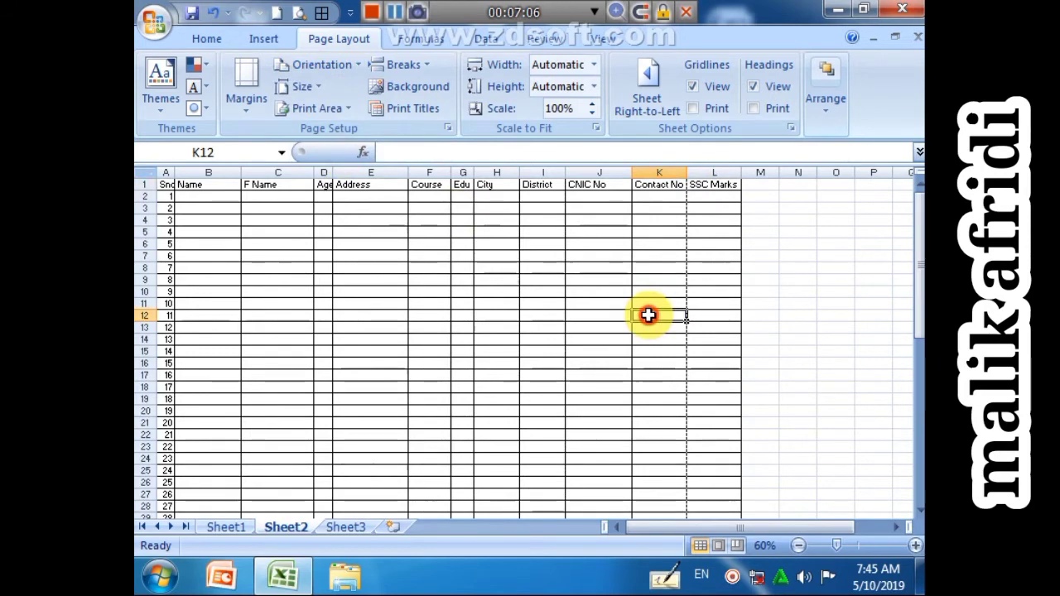
{"action": "left_click", "coordinate": [710, 237]}
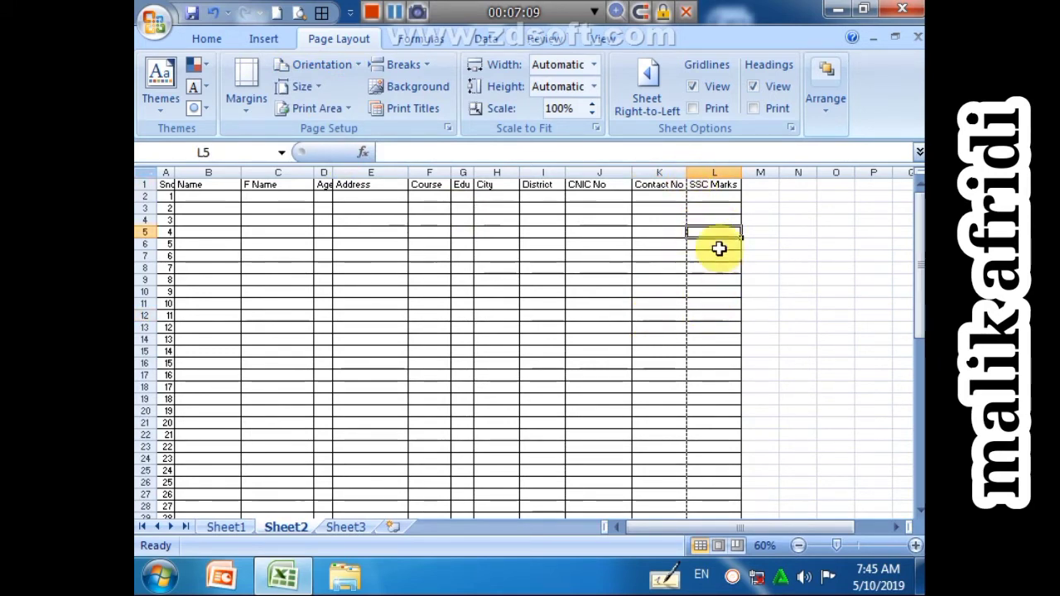
Step: Open the print preview and examine the last columns and the heading row on page 1 at close zoom
{"action": "left_click", "coordinate": [296, 15]}
{"action": "left_click", "coordinate": [514, 331]}
{"action": "scroll", "coordinate": [812, 298], "scroll_direction": "up", "scroll_amount": 3}
{"action": "left_click", "coordinate": [840, 308]}
{"action": "left_click", "coordinate": [726, 350]}
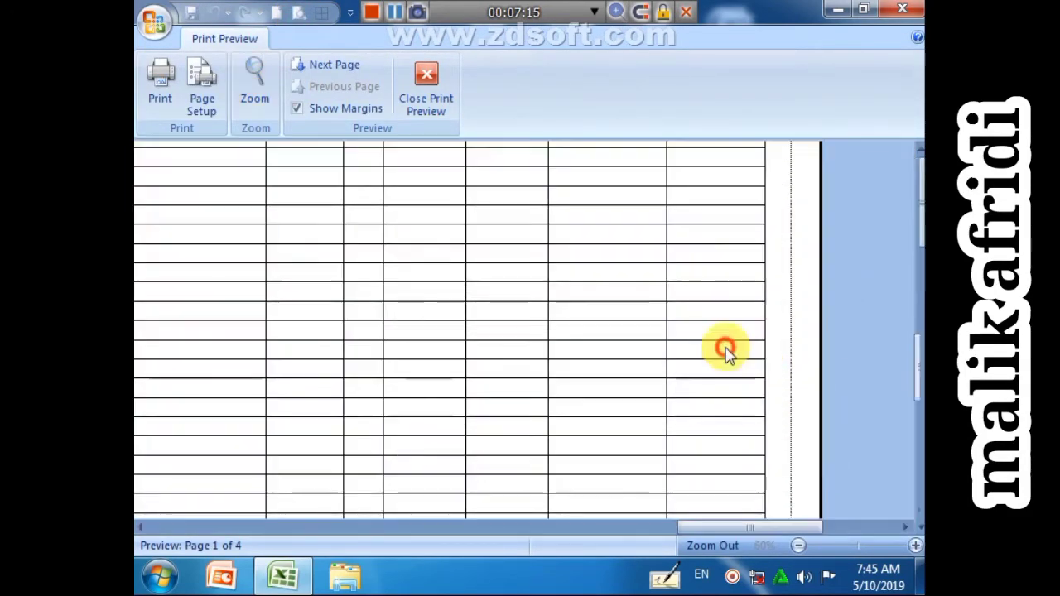
{"action": "scroll", "coordinate": [759, 327], "scroll_direction": "up", "scroll_amount": 3}
{"action": "scroll", "coordinate": [693, 235], "scroll_direction": "up", "scroll_amount": 1}
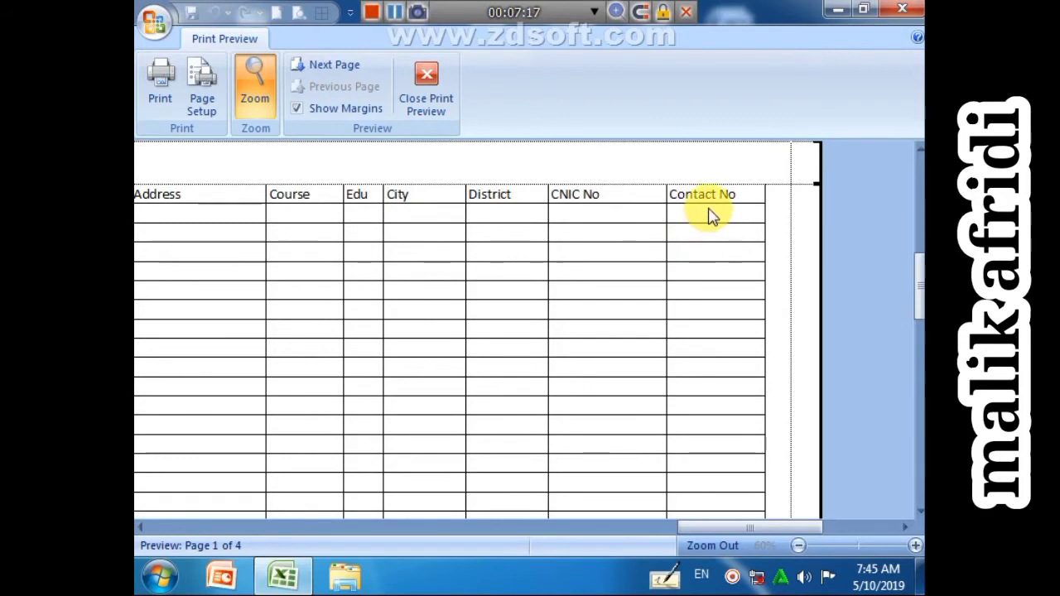
Step: Page through the remaining preview pages to see what spills onto them, and return to the worksheet
{"action": "left_click", "coordinate": [331, 66]}
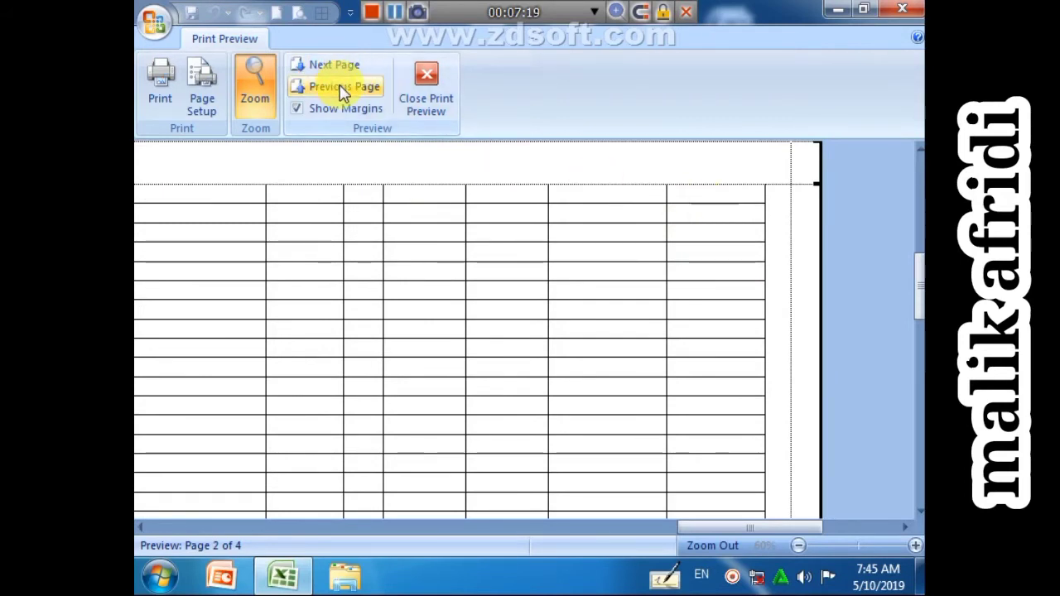
{"action": "left_click", "coordinate": [344, 70]}
{"action": "left_click_drag", "start_coordinate": [709, 530], "coordinate": [634, 526]}
{"action": "left_click", "coordinate": [627, 515]}
{"action": "left_click", "coordinate": [374, 305]}
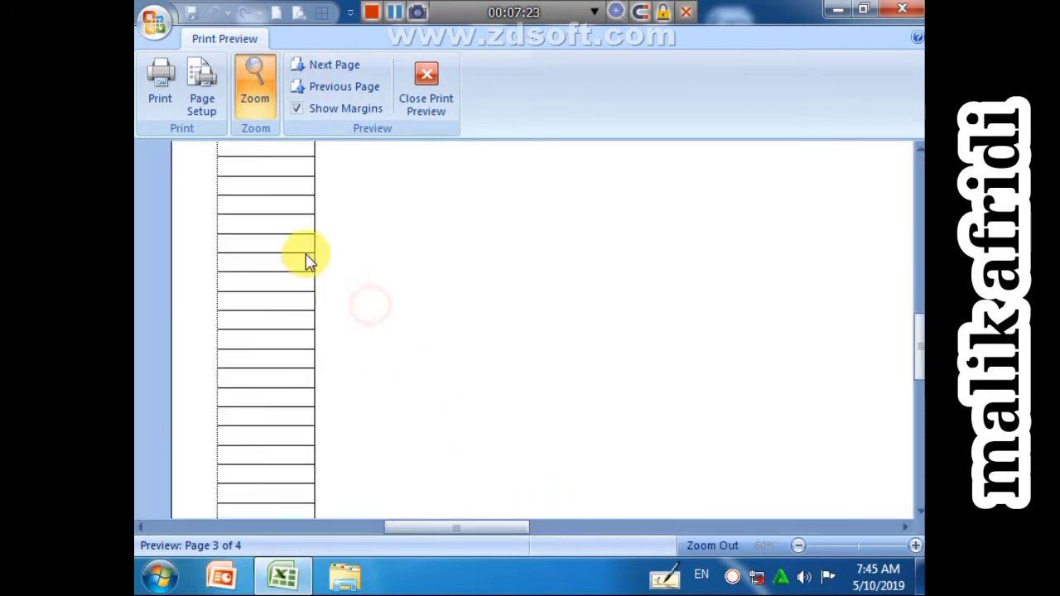
{"action": "left_click", "coordinate": [343, 71]}
{"action": "left_click", "coordinate": [427, 87]}
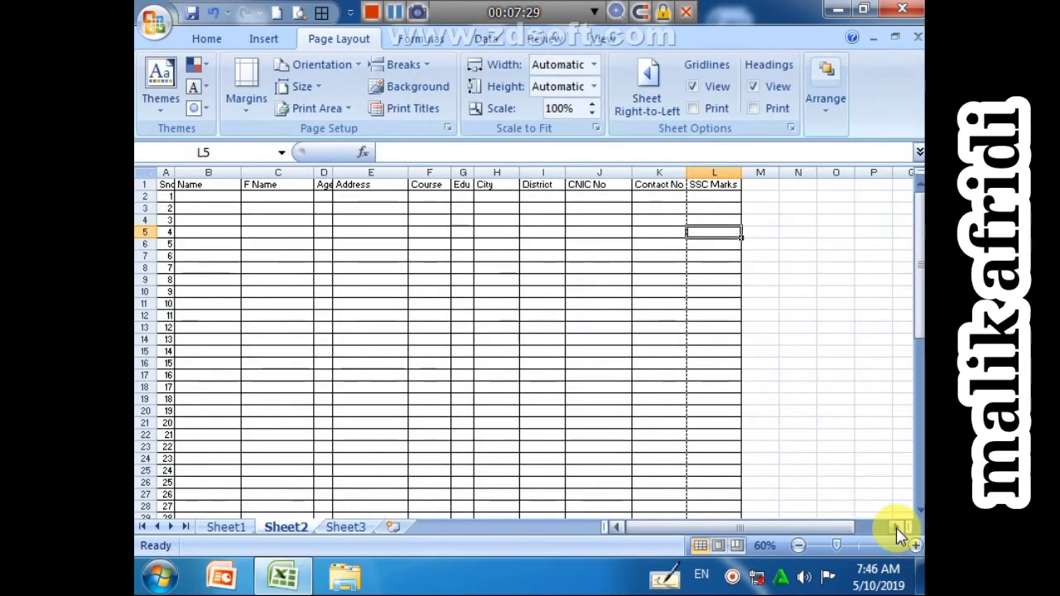
Step: Add the headings F.SC Marks and B.A M in cells M1 and N1, and widen both columns to fit
{"action": "left_click", "coordinate": [897, 530]}
{"action": "left_click", "coordinate": [613, 186]}
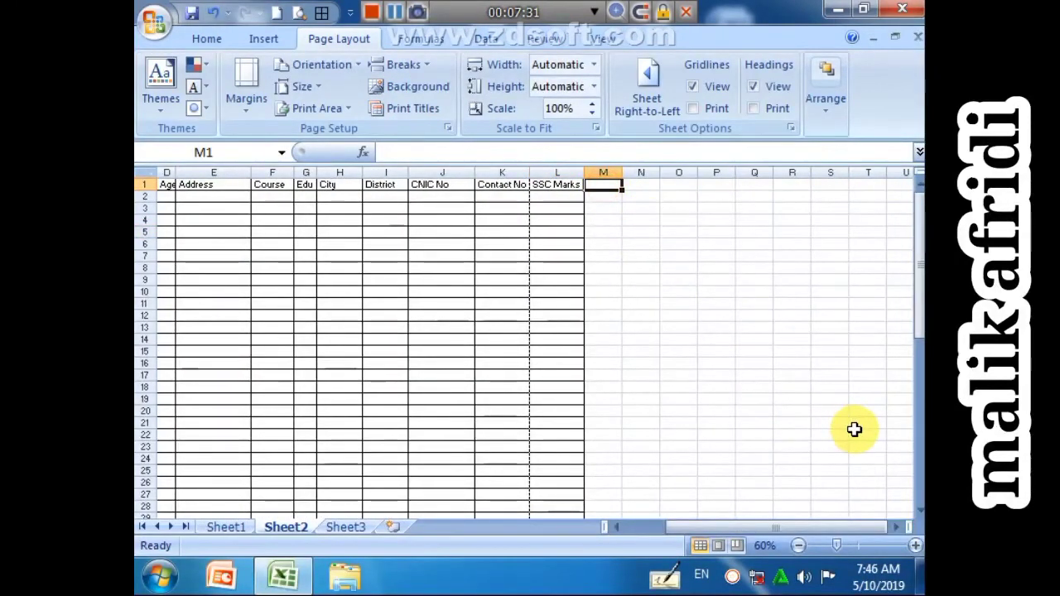
{"action": "type", "text": "F"}
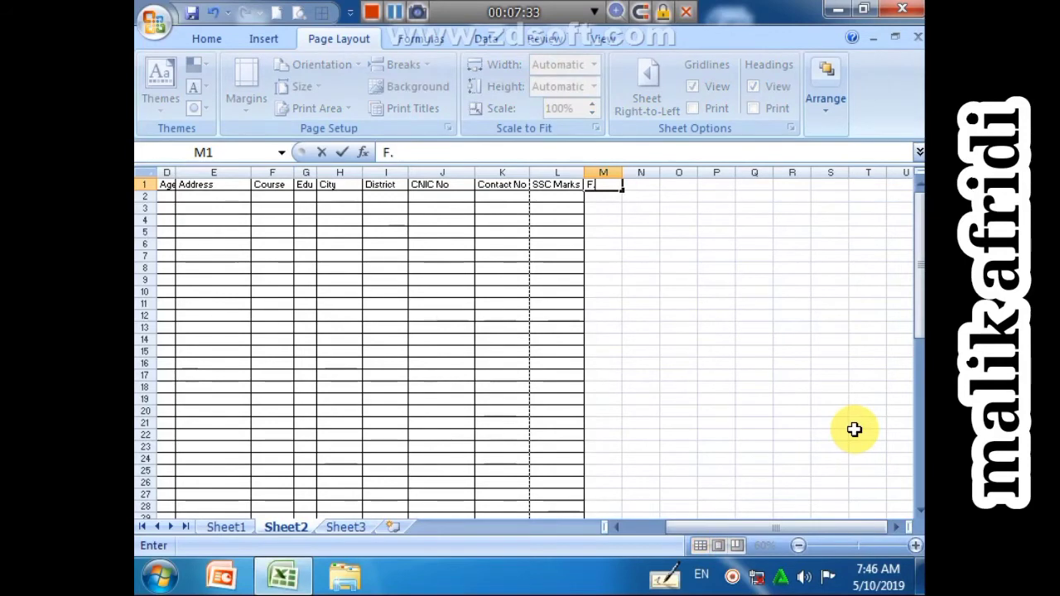
{"action": "type", "text": ".SC MArks"}
{"action": "key", "text": "Tab"}
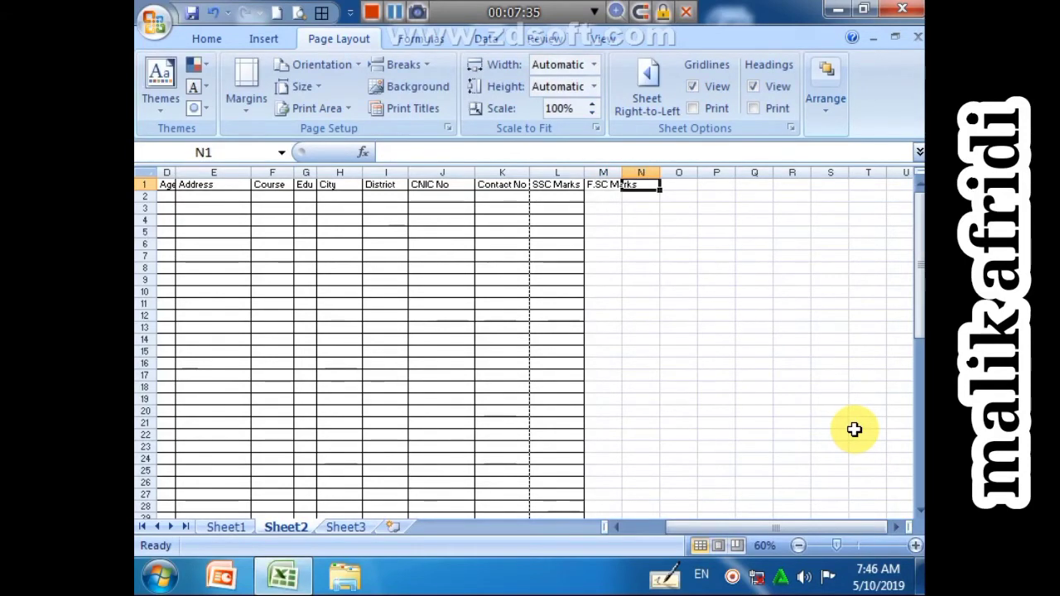
{"action": "type", "text": "B.A M"}
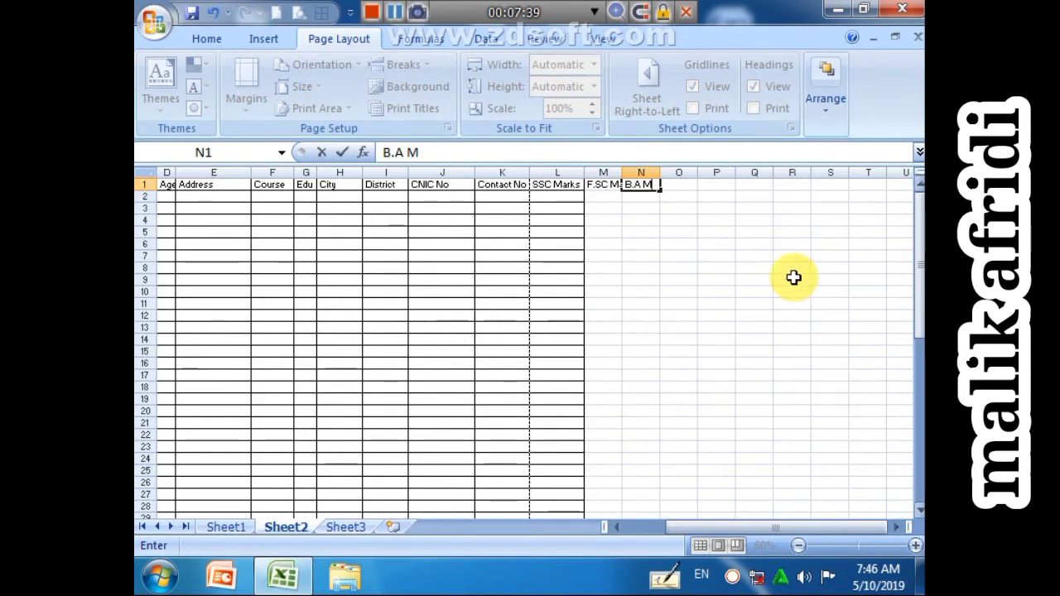
{"action": "left_click", "coordinate": [699, 269]}
{"action": "left_click", "coordinate": [662, 316]}
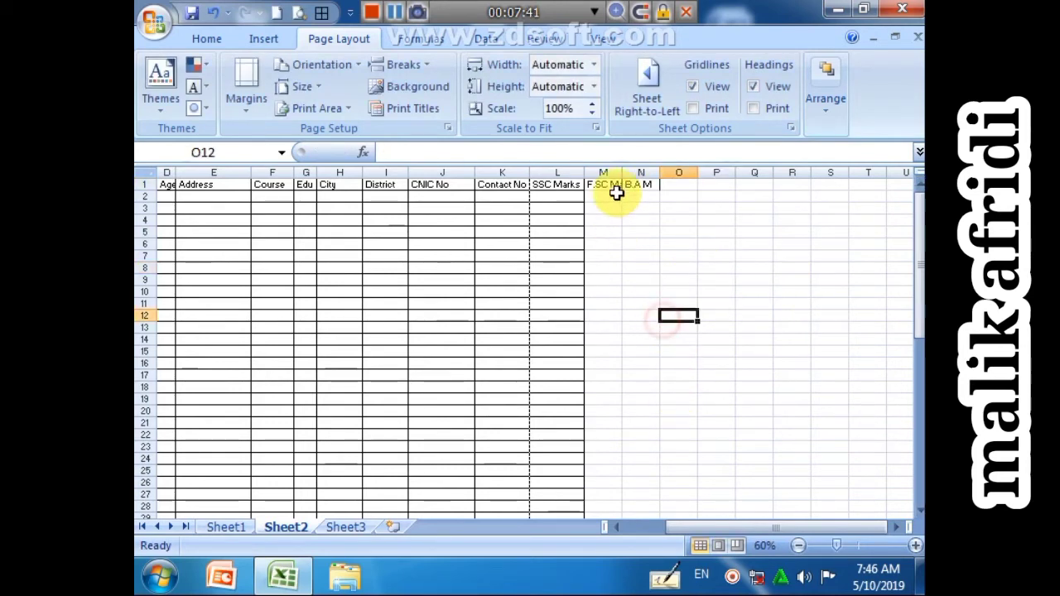
{"action": "left_click_drag", "start_coordinate": [621, 171], "coordinate": [705, 170]}
{"action": "left_click", "coordinate": [762, 220]}
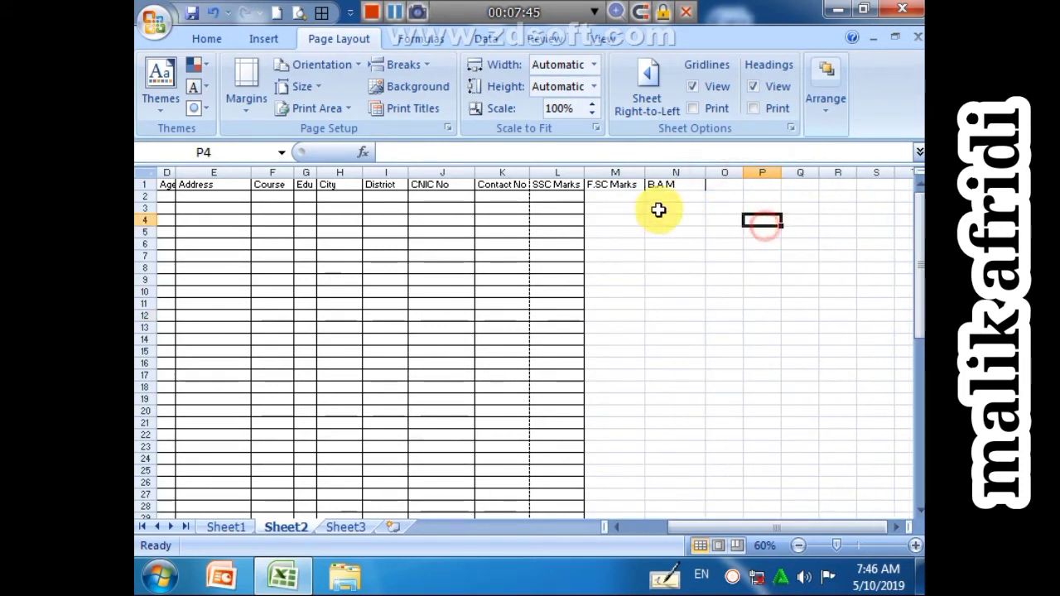
Step: Apply all borders to the table rows across columns L to O
{"action": "left_click_drag", "start_coordinate": [559, 181], "coordinate": [710, 493]}
{"action": "scroll", "coordinate": [650, 409], "scroll_direction": "up", "scroll_amount": 10}
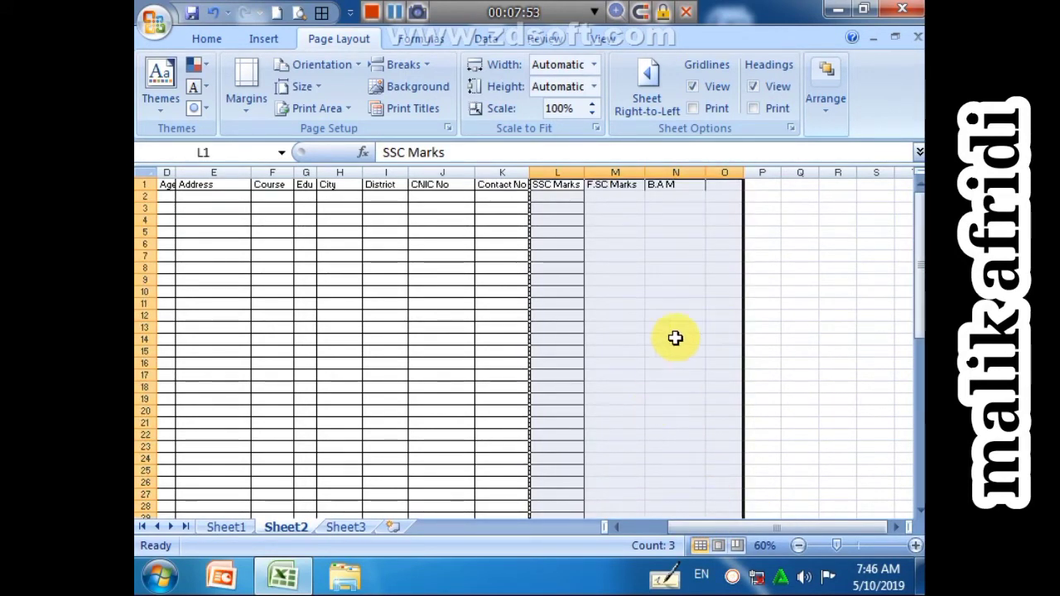
{"action": "left_click", "coordinate": [206, 38]}
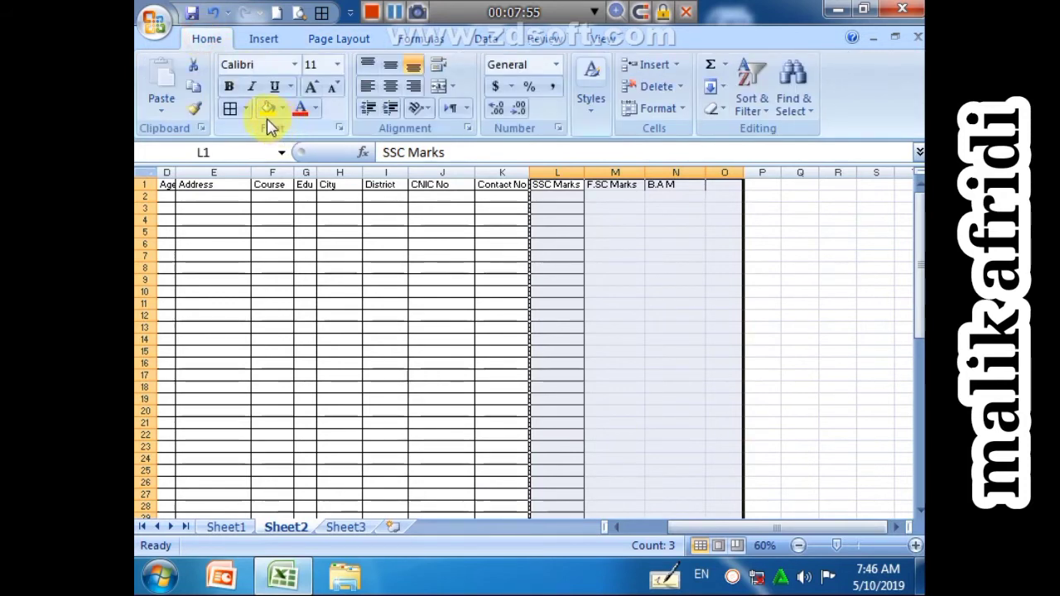
{"action": "left_click", "coordinate": [233, 113]}
{"action": "left_click", "coordinate": [693, 386]}
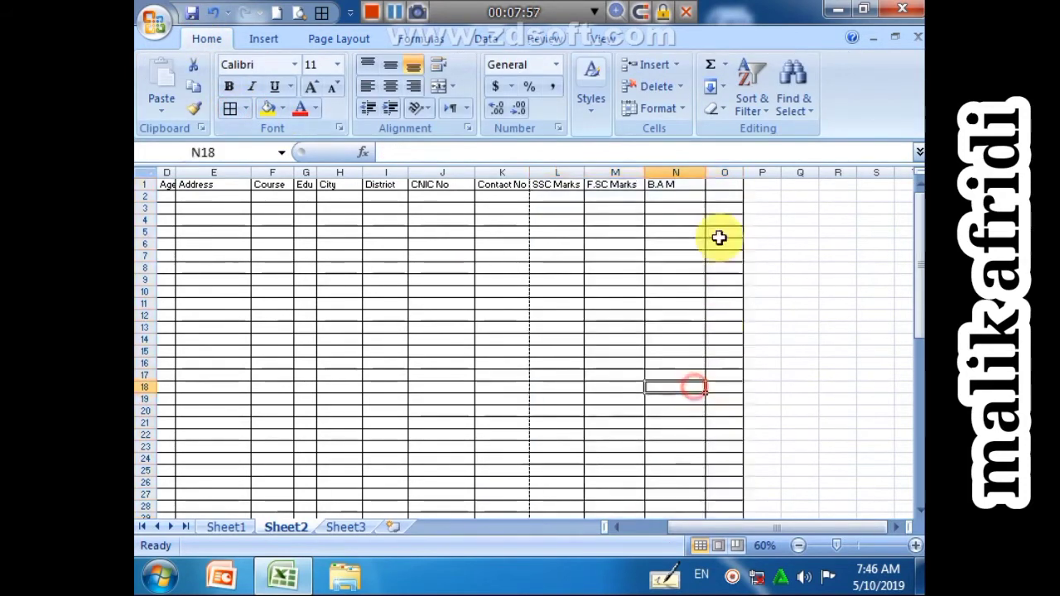
Step: Remove all borders from the empty column O beside the table
{"action": "left_click", "coordinate": [729, 172]}
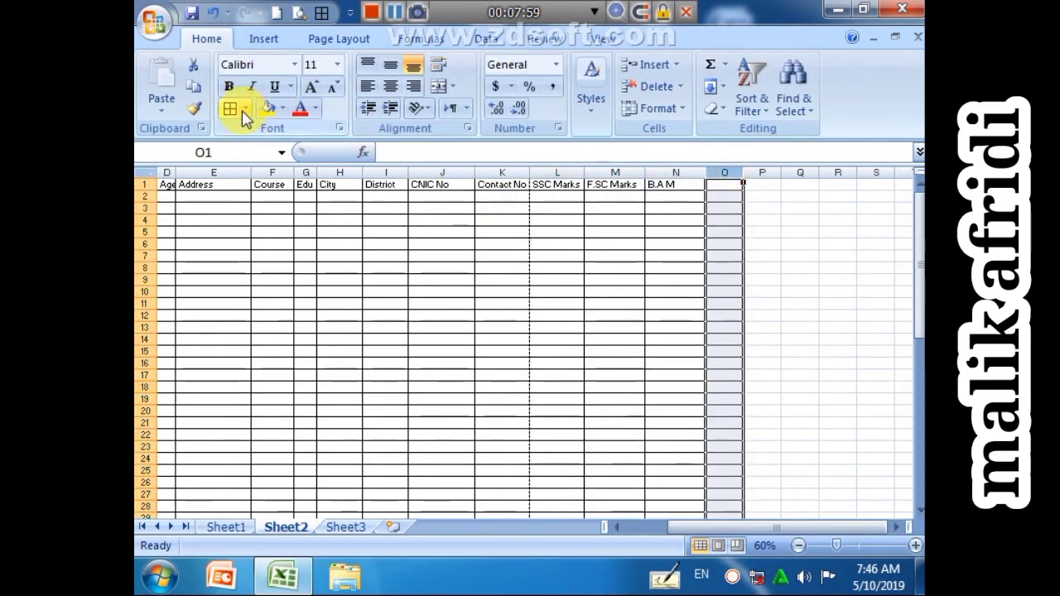
{"action": "left_click", "coordinate": [247, 109]}
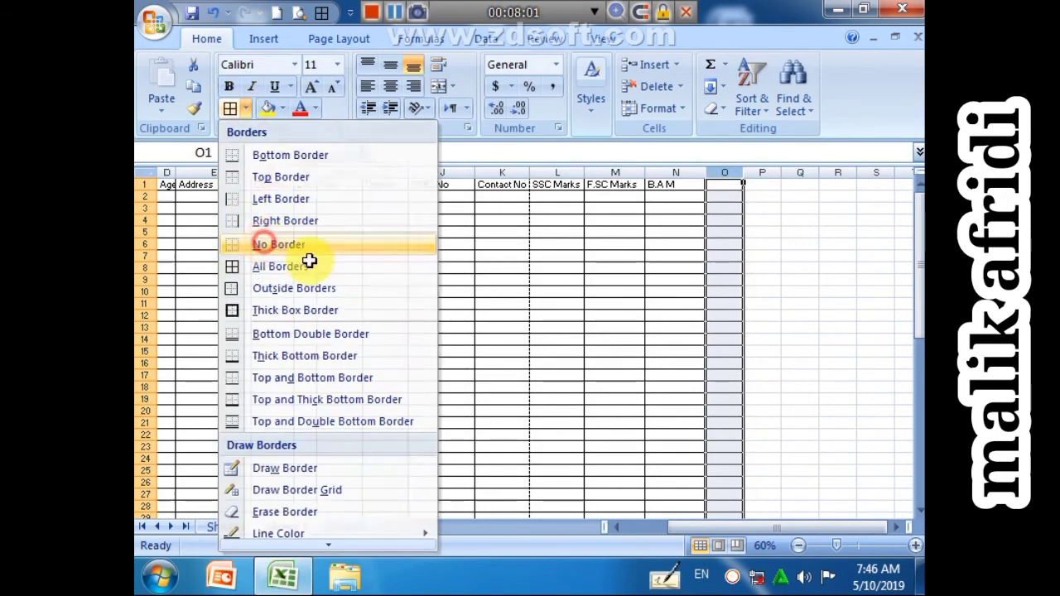
{"action": "left_click", "coordinate": [260, 242]}
{"action": "left_click", "coordinate": [762, 377]}
Step: Apply all borders to the B.A M column from cell N1 down to row 59
{"action": "left_click", "coordinate": [694, 184]}
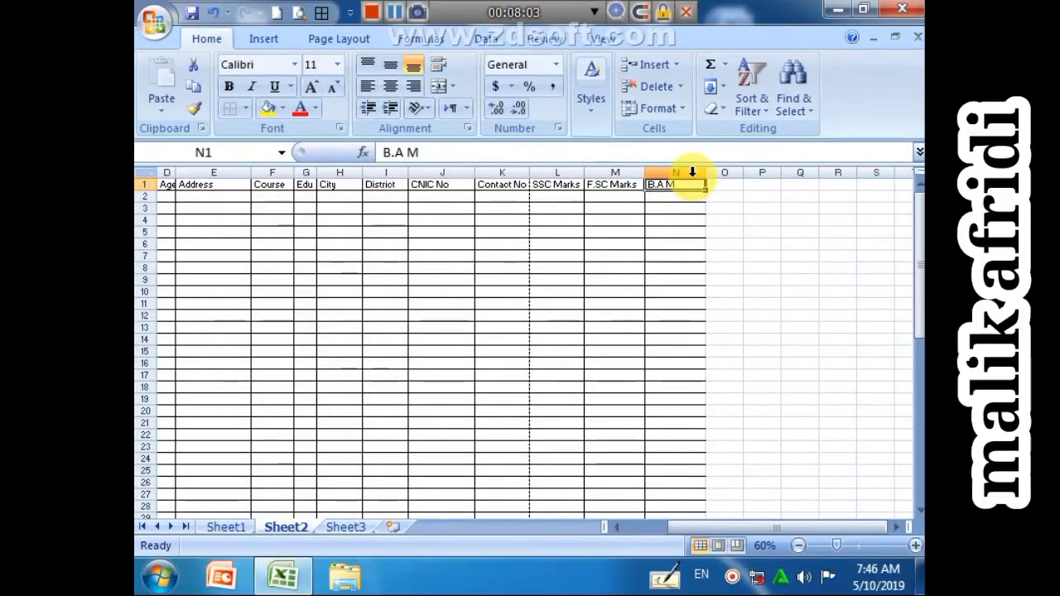
{"action": "left_click", "coordinate": [679, 230]}
{"action": "left_click_drag", "start_coordinate": [679, 186], "coordinate": [691, 490]}
{"action": "left_click", "coordinate": [245, 108]}
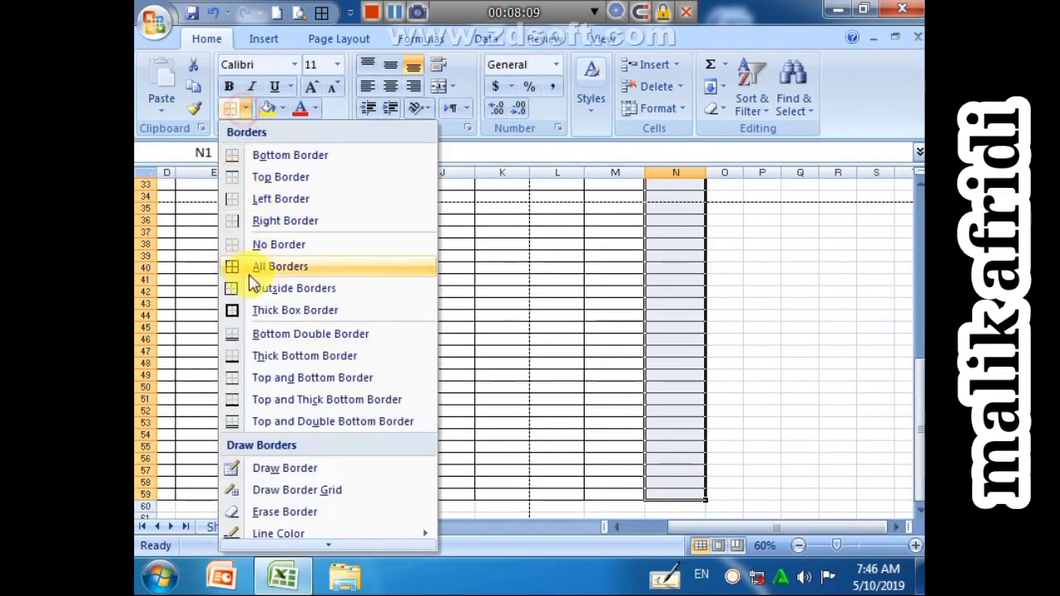
{"action": "left_click", "coordinate": [254, 277]}
{"action": "left_click", "coordinate": [671, 340]}
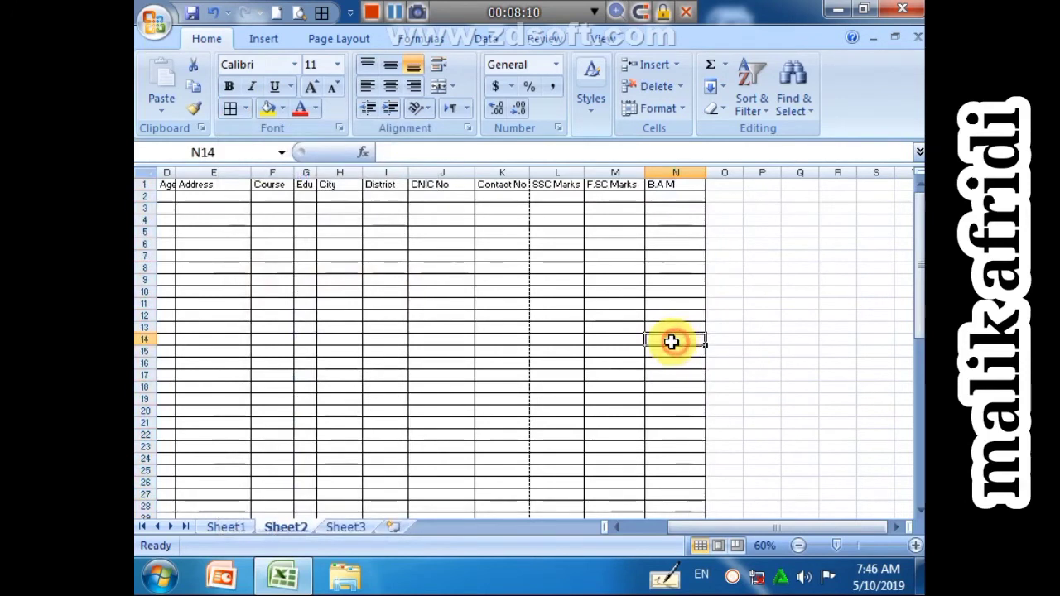
{"action": "left_click", "coordinate": [534, 280]}
{"action": "left_click", "coordinate": [571, 183]}
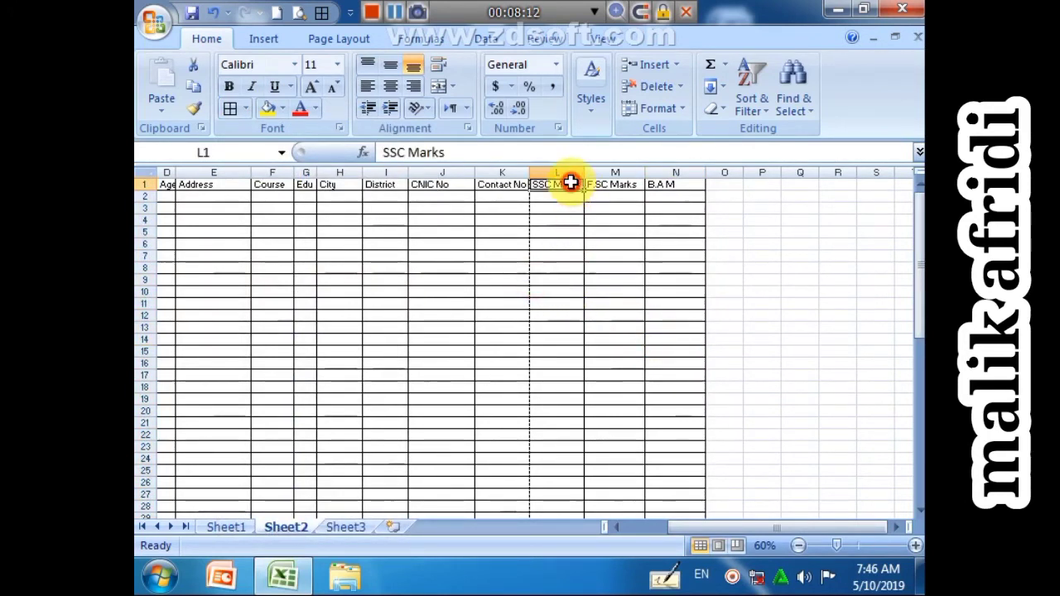
{"action": "left_click", "coordinate": [621, 183]}
{"action": "left_click", "coordinate": [683, 189]}
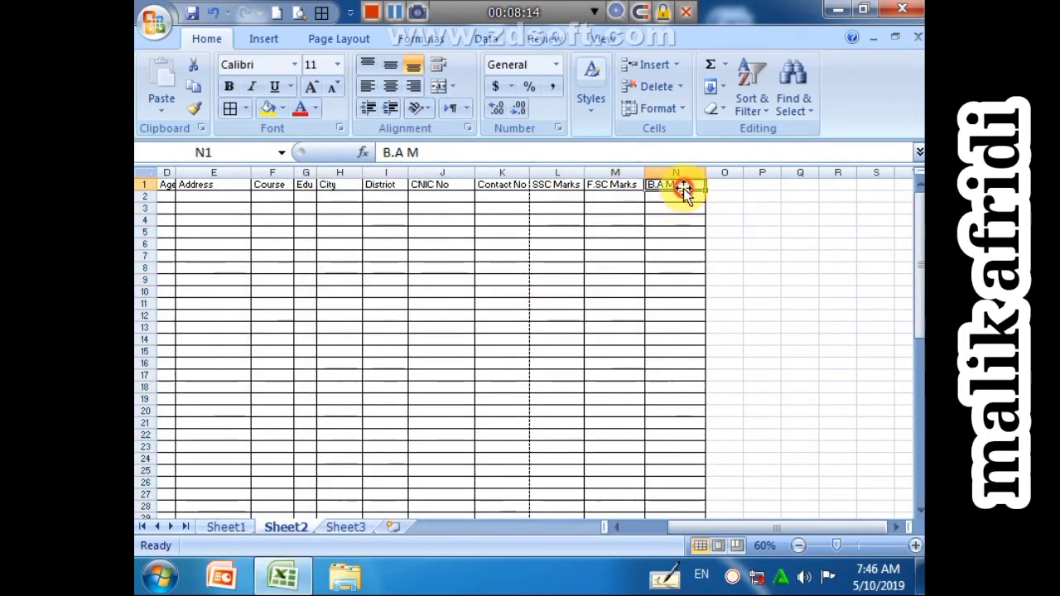
{"action": "left_click", "coordinate": [686, 265]}
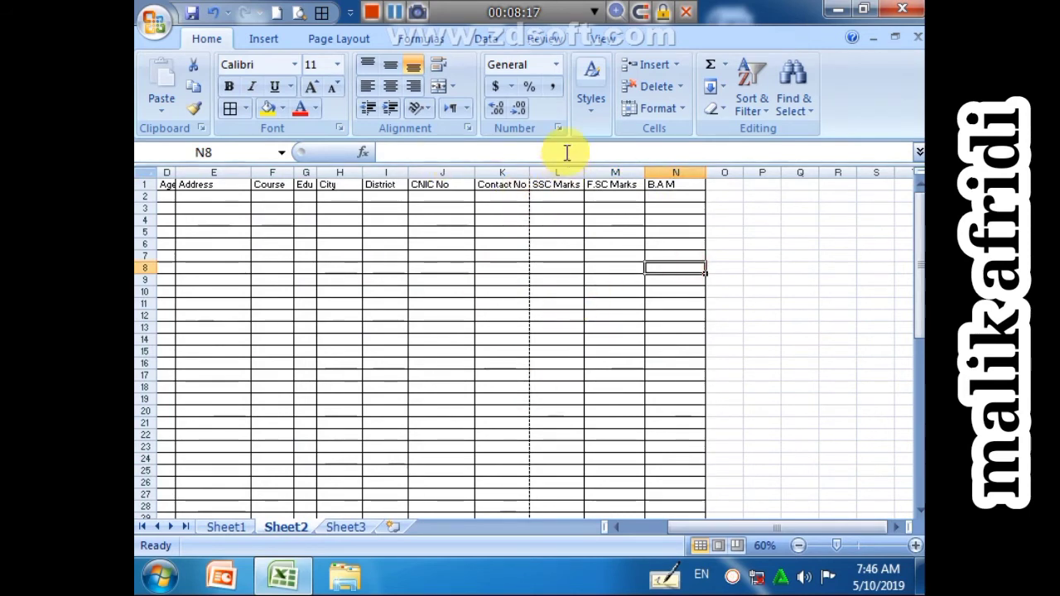
Step: Reduce the sheet's print scale to 75% so the columns through B.A M fit within the page width
{"action": "left_click", "coordinate": [352, 48]}
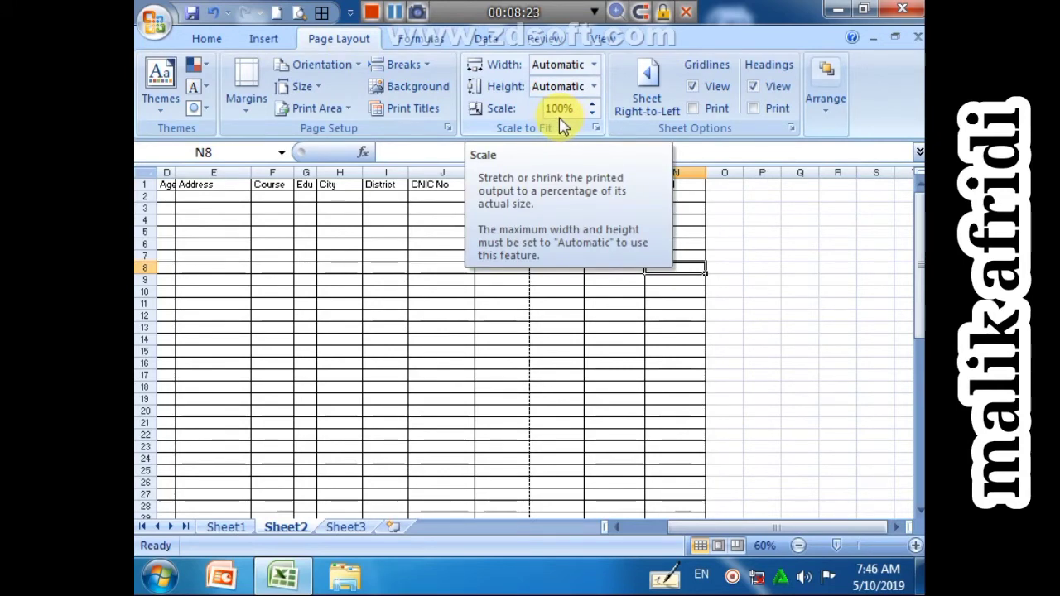
{"action": "left_click", "coordinate": [625, 339]}
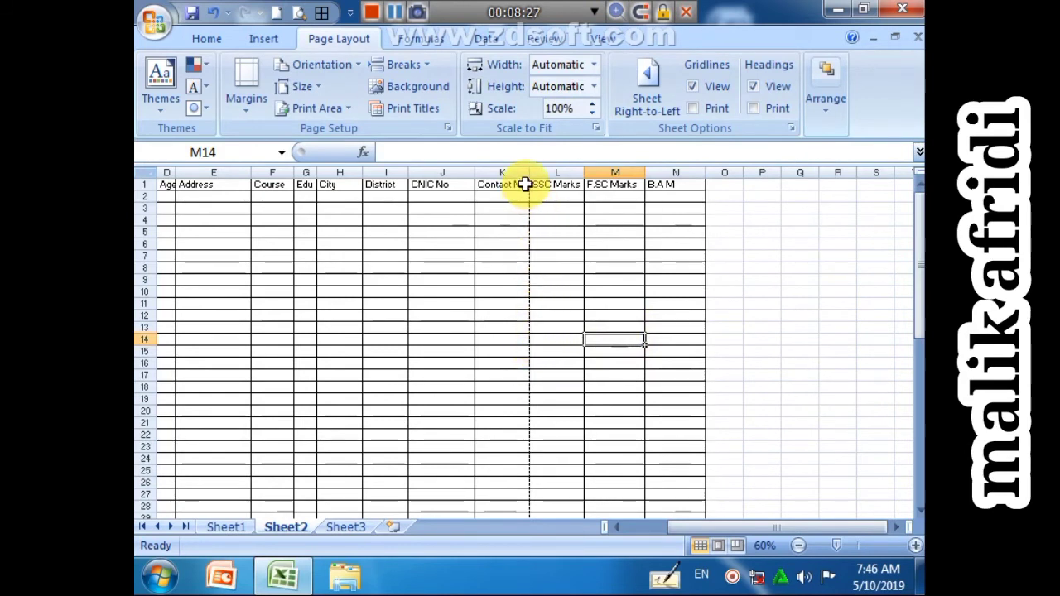
{"action": "left_click", "coordinate": [592, 114]}
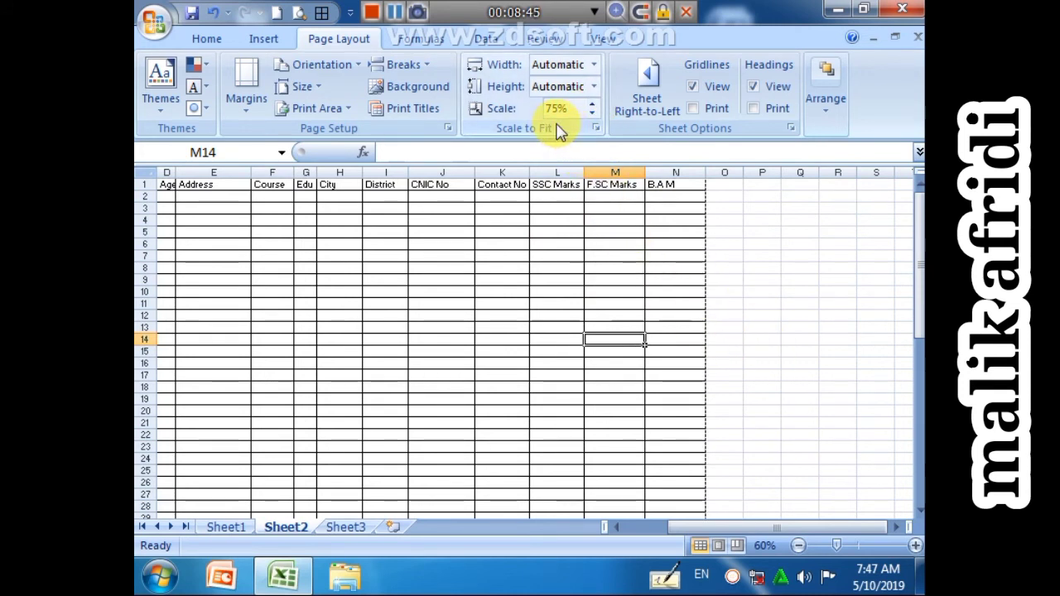
{"action": "left_click", "coordinate": [525, 348]}
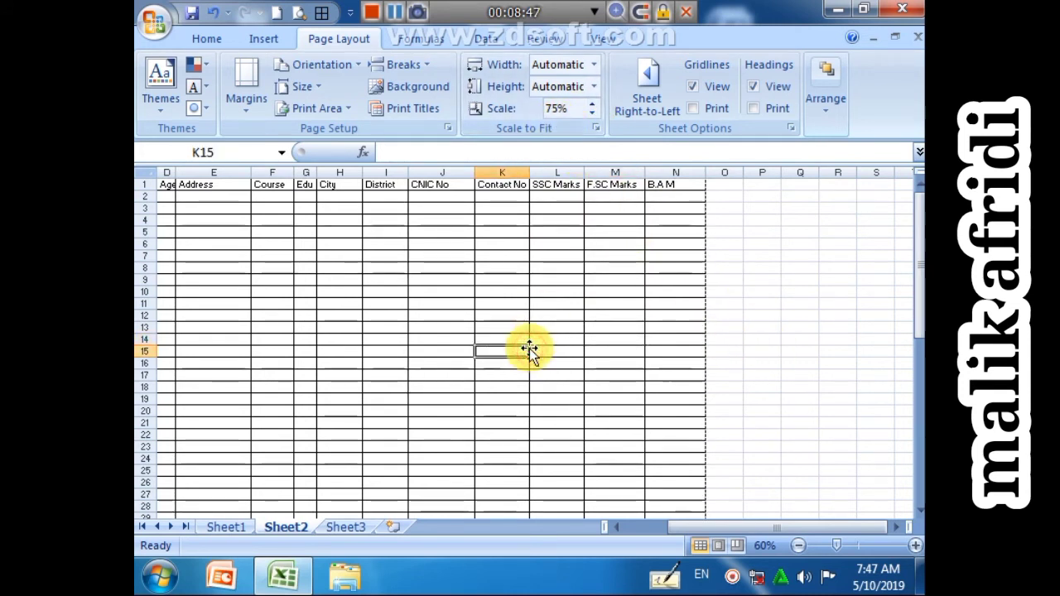
Step: Open the print preview, examine the first page across its full width from Sno to B.A M, and return to the worksheet
{"action": "left_click", "coordinate": [299, 13]}
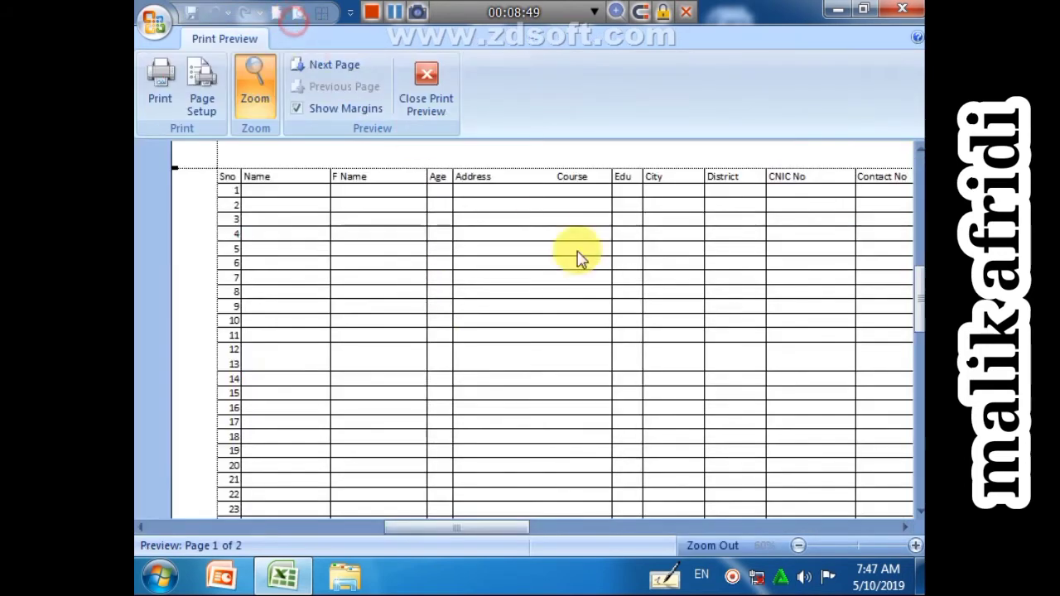
{"action": "left_click", "coordinate": [581, 259]}
{"action": "left_click", "coordinate": [671, 260]}
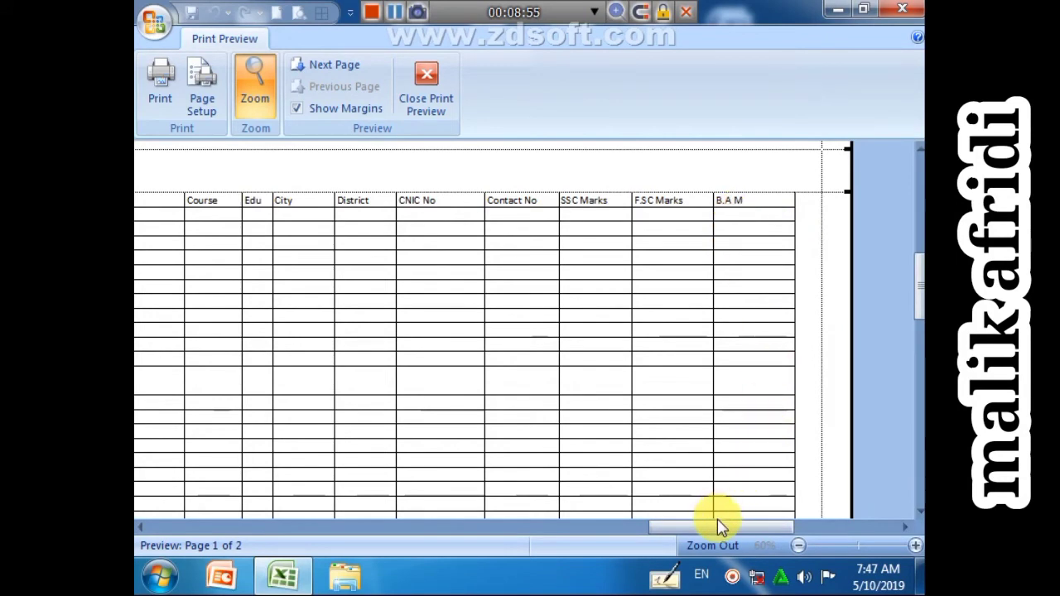
{"action": "left_click_drag", "start_coordinate": [708, 525], "coordinate": [480, 527]}
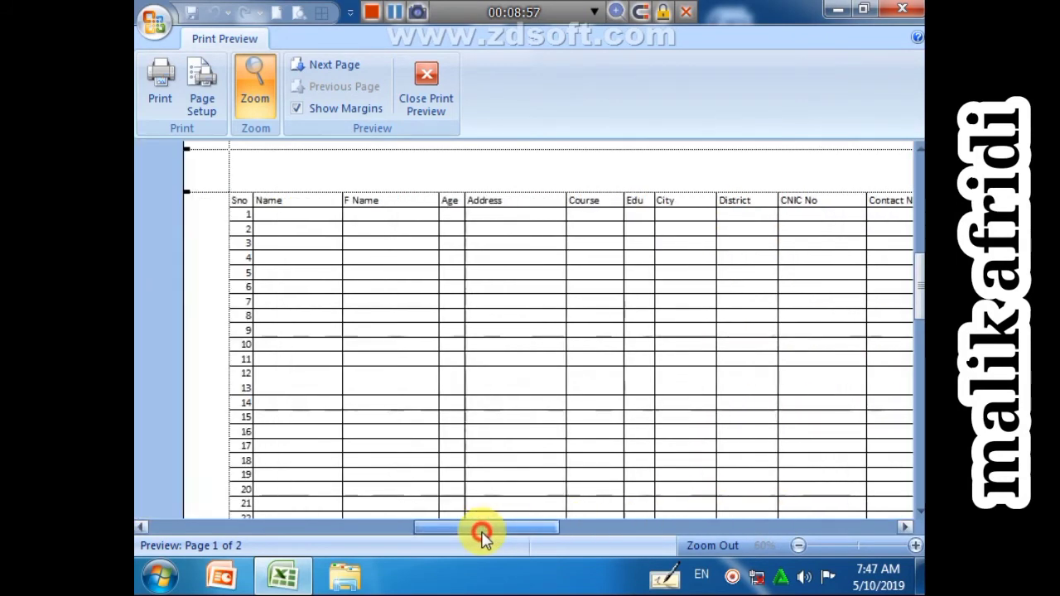
{"action": "left_click", "coordinate": [414, 81]}
{"action": "left_click", "coordinate": [293, 15]}
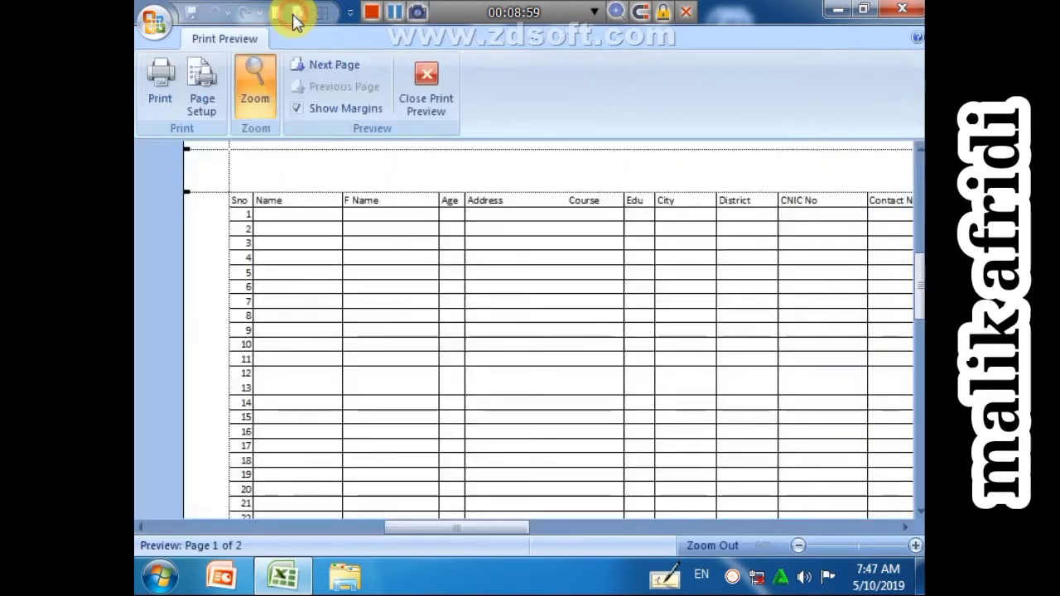
{"action": "left_click", "coordinate": [334, 118]}
{"action": "left_click", "coordinate": [335, 118]}
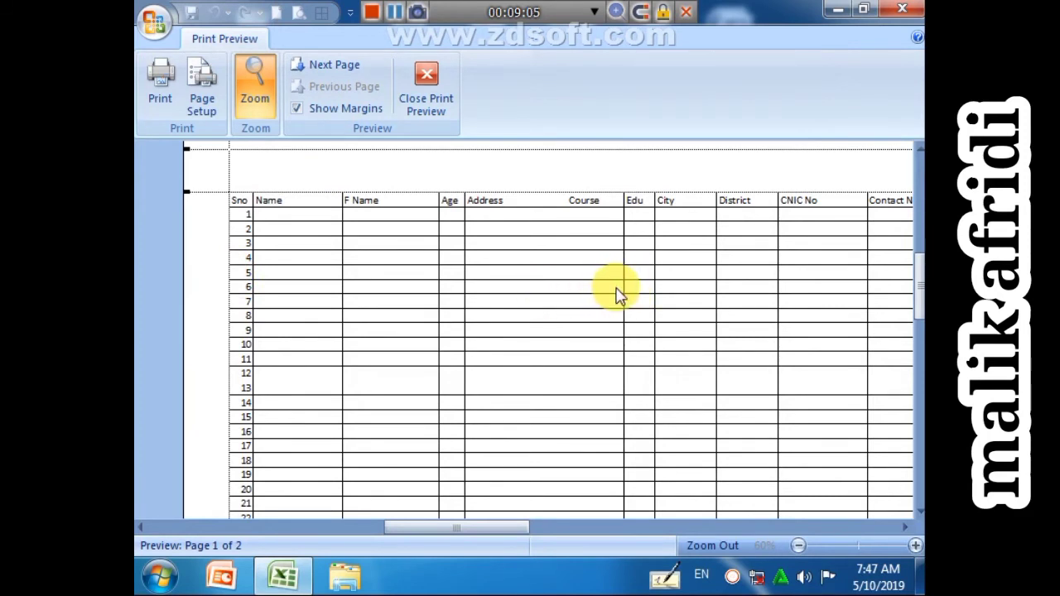
{"action": "left_click_drag", "start_coordinate": [511, 531], "coordinate": [723, 528]}
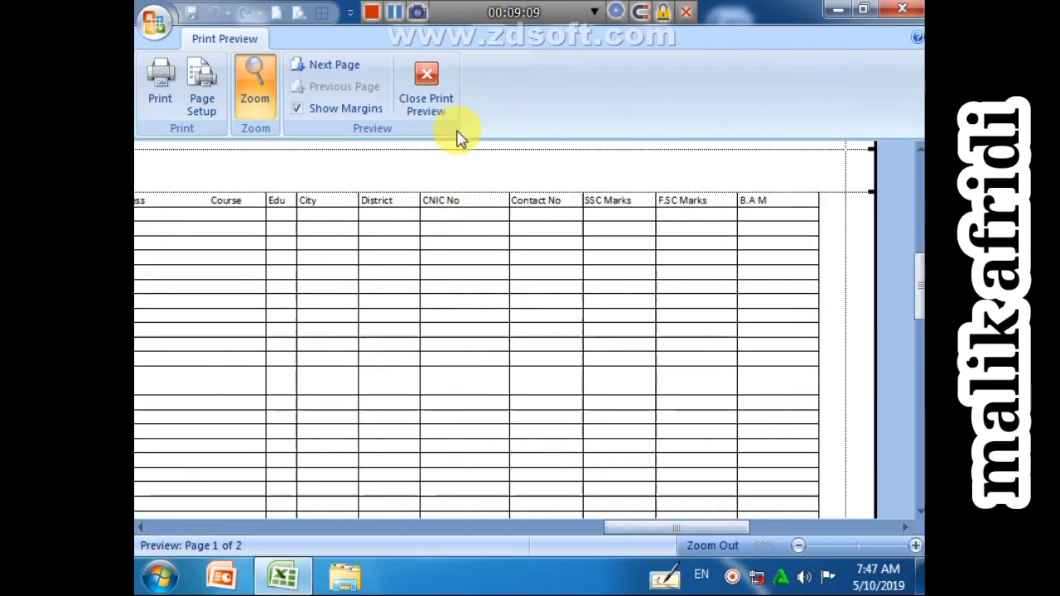
{"action": "left_click", "coordinate": [444, 106]}
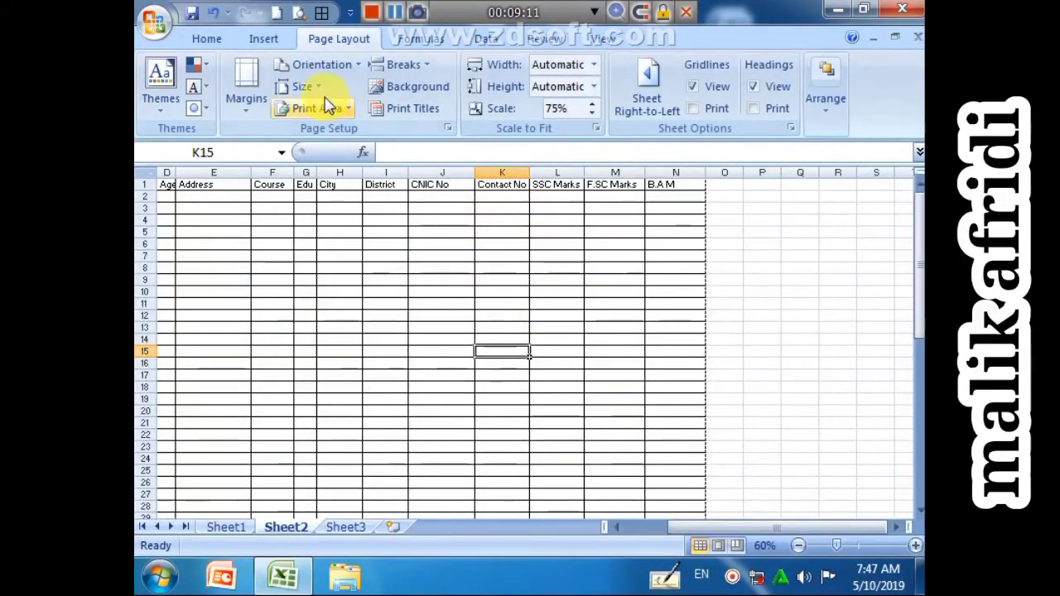
{"action": "left_click", "coordinate": [341, 66]}
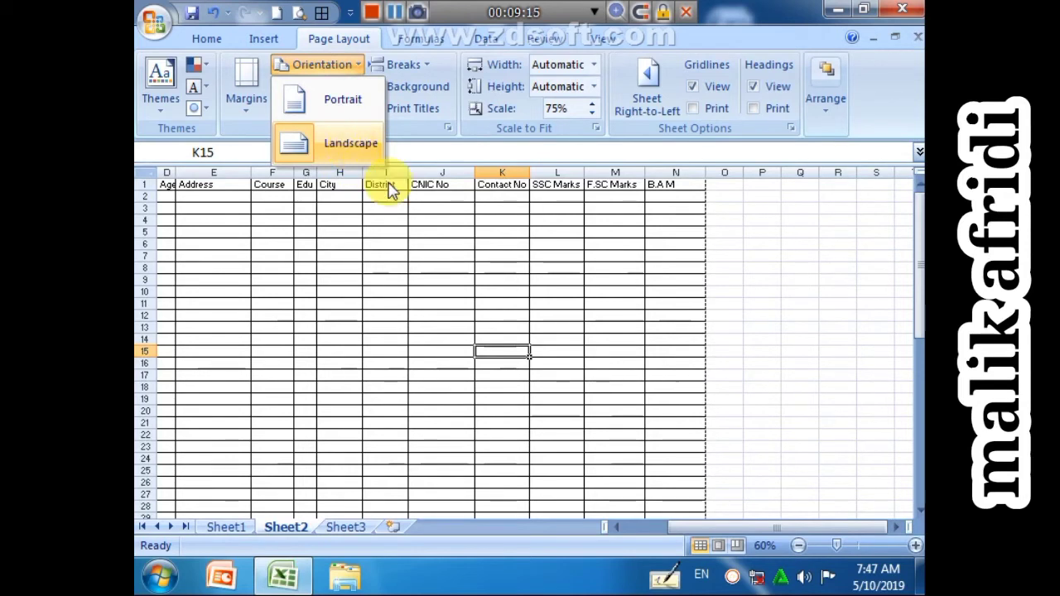
{"action": "left_click", "coordinate": [603, 231]}
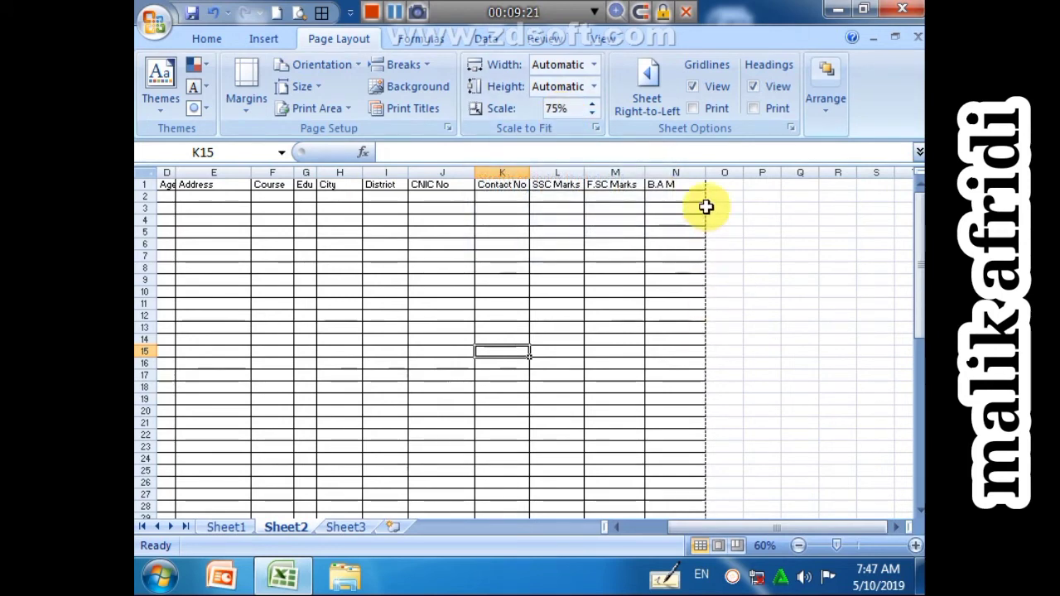
{"action": "left_click_drag", "start_coordinate": [712, 519], "coordinate": [651, 520]}
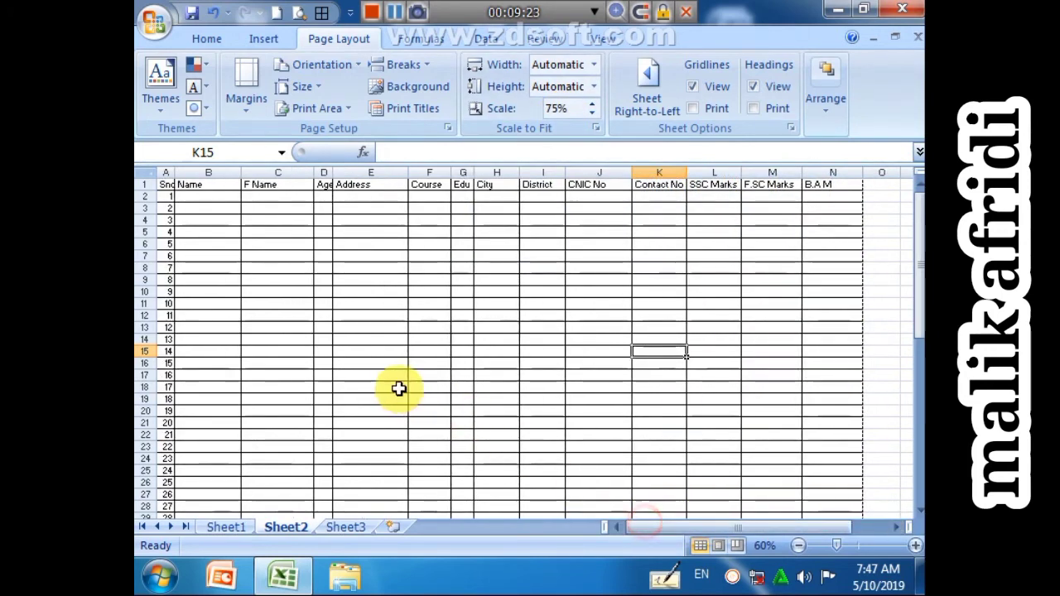
Step: Preview both printed pages to check which serial numbers fall on each, and return to the worksheet
{"action": "left_click", "coordinate": [300, 13]}
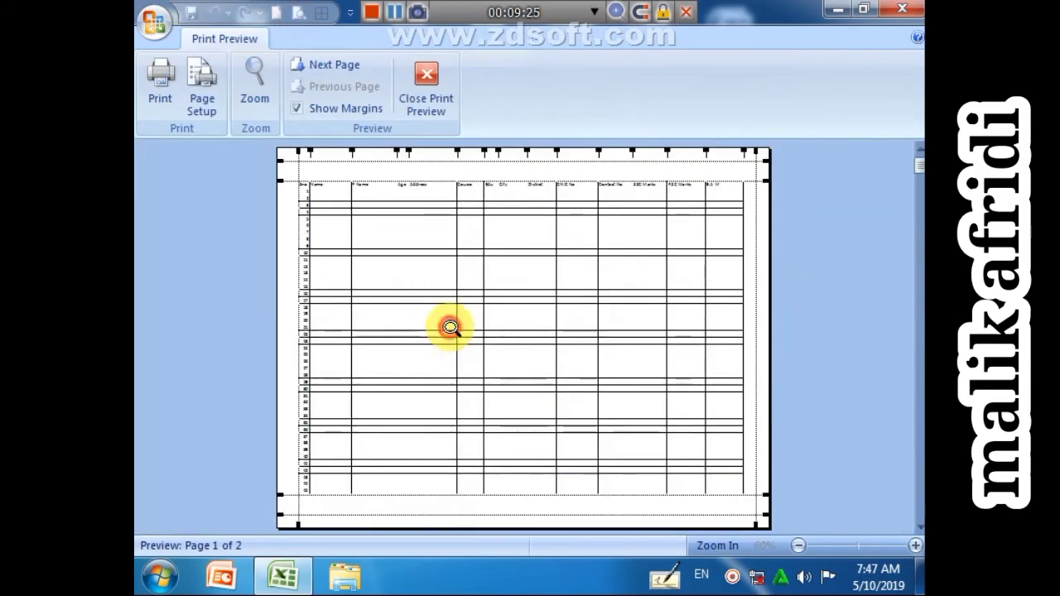
{"action": "left_click", "coordinate": [384, 451]}
{"action": "left_click", "coordinate": [284, 412]}
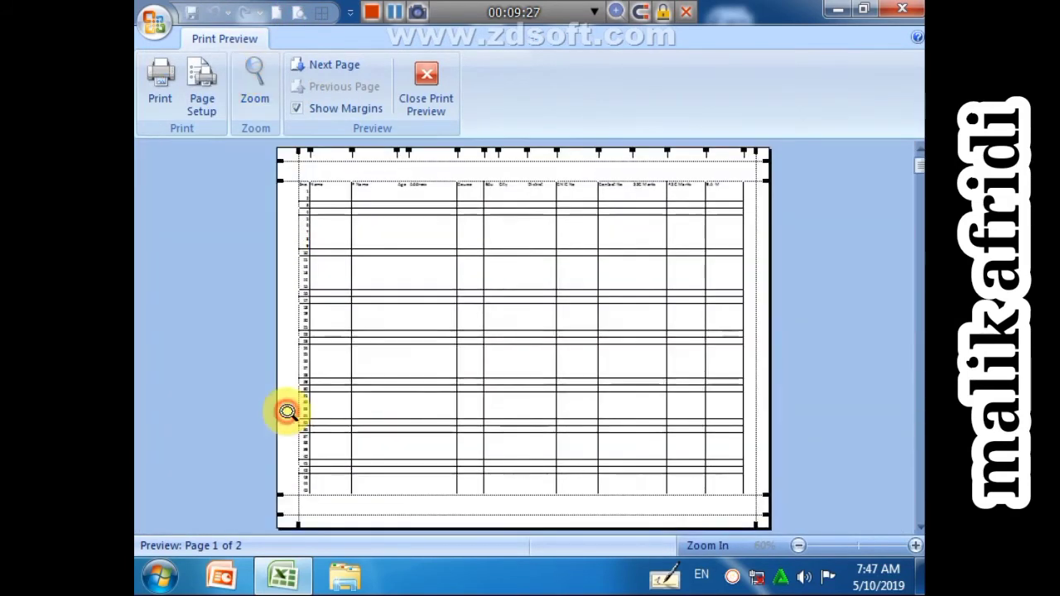
{"action": "left_click", "coordinate": [313, 409]}
{"action": "scroll", "coordinate": [321, 414], "scroll_direction": "down", "scroll_amount": 2}
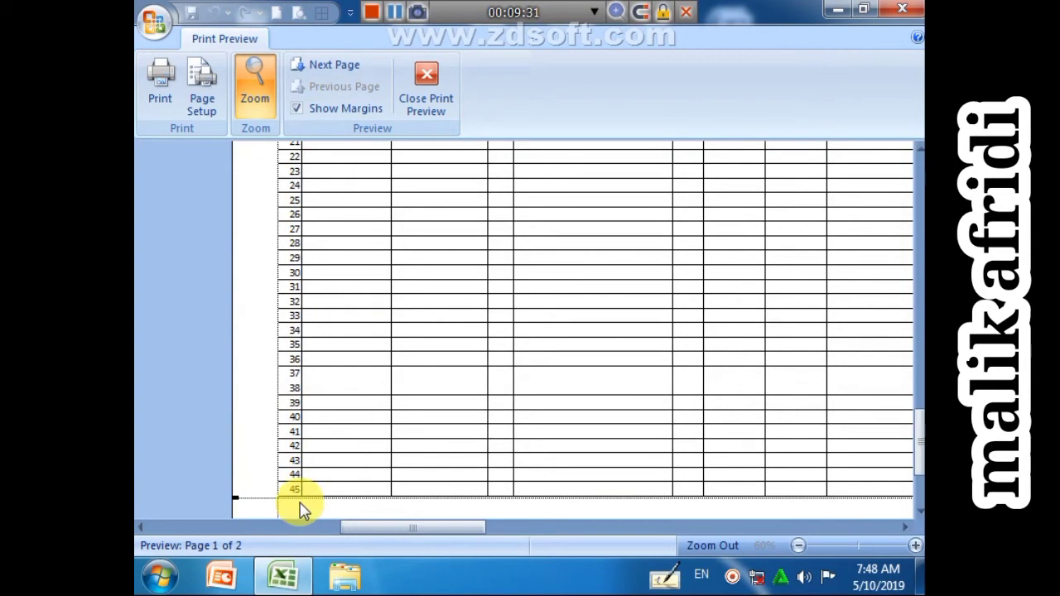
{"action": "left_click", "coordinate": [338, 65]}
{"action": "scroll", "coordinate": [551, 390], "scroll_direction": "up", "scroll_amount": 5}
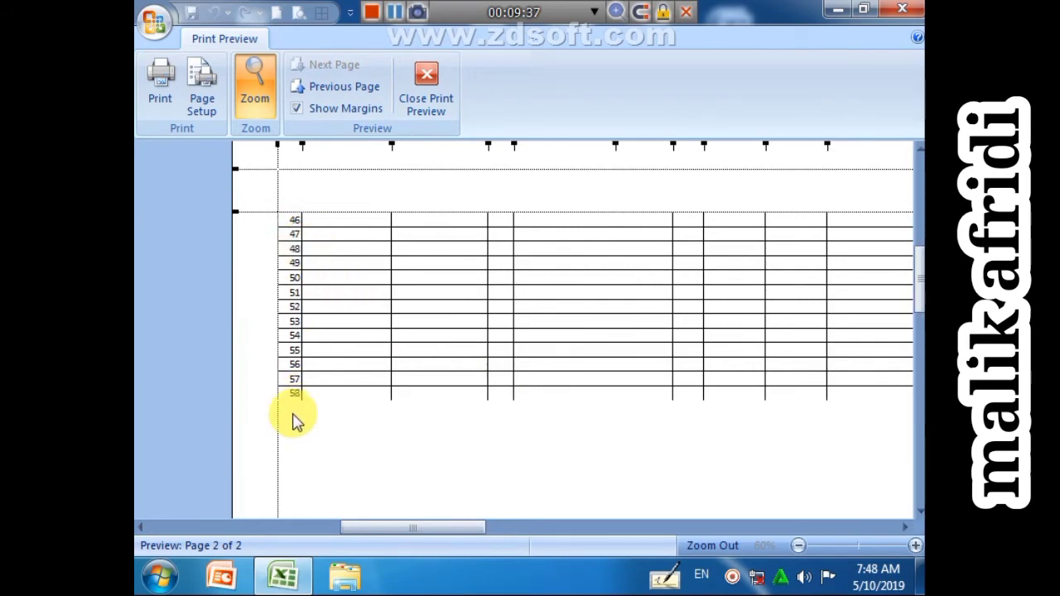
{"action": "left_click", "coordinate": [426, 117]}
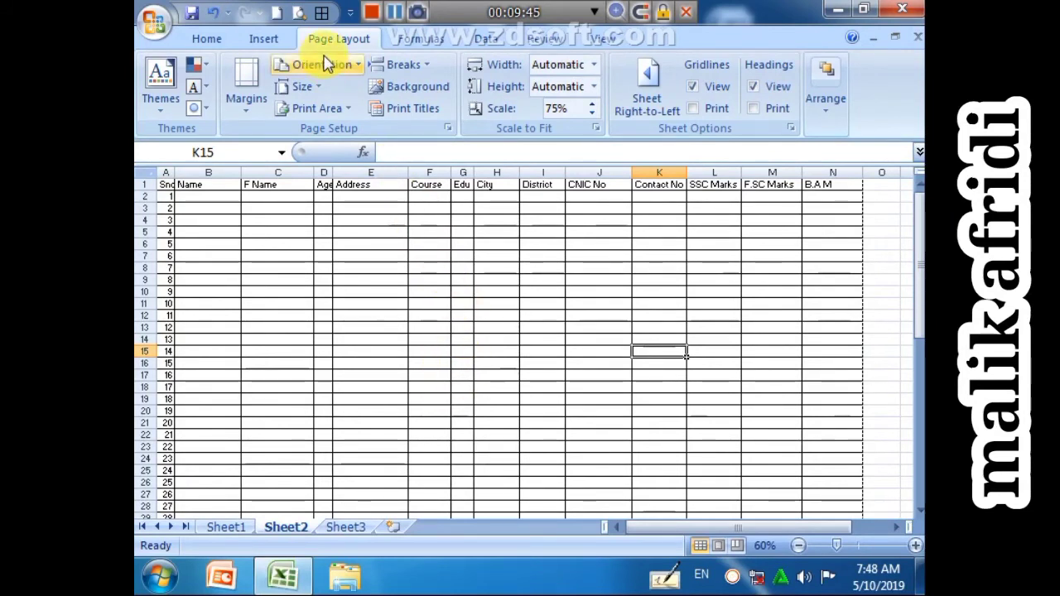
Step: In the print preview, move the header and top margin lines up close to the page's upper edge
{"action": "left_click", "coordinate": [300, 14]}
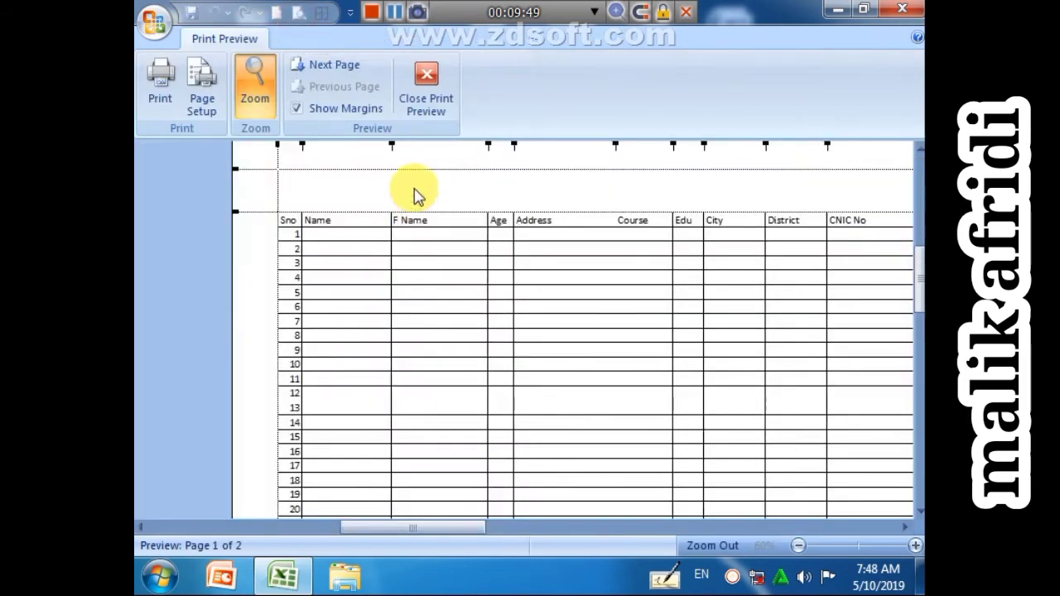
{"action": "left_click", "coordinate": [474, 280]}
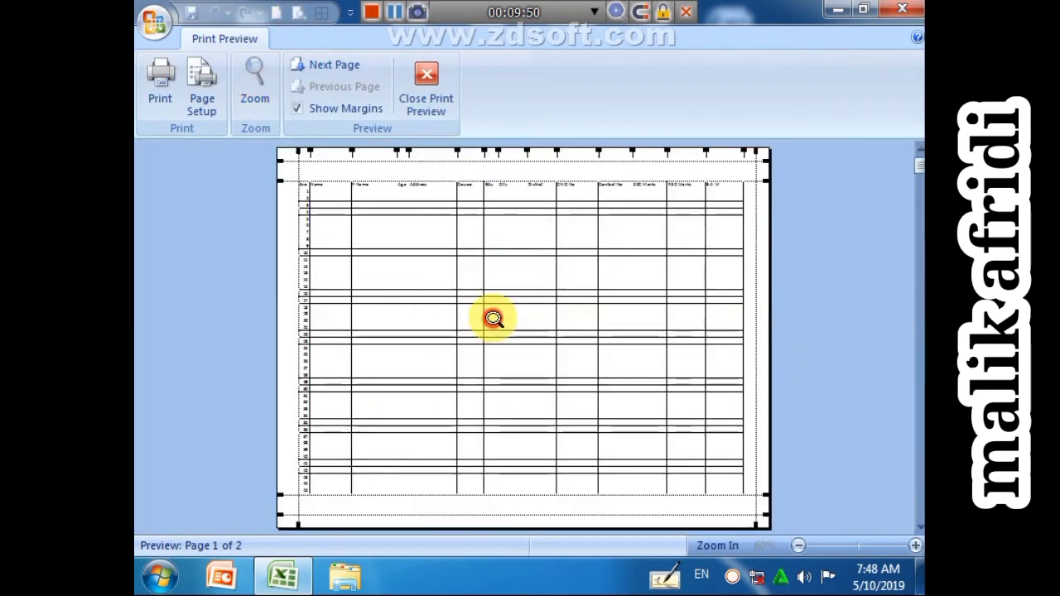
{"action": "left_click", "coordinate": [448, 214]}
{"action": "scroll", "coordinate": [433, 196], "scroll_direction": "up", "scroll_amount": 2}
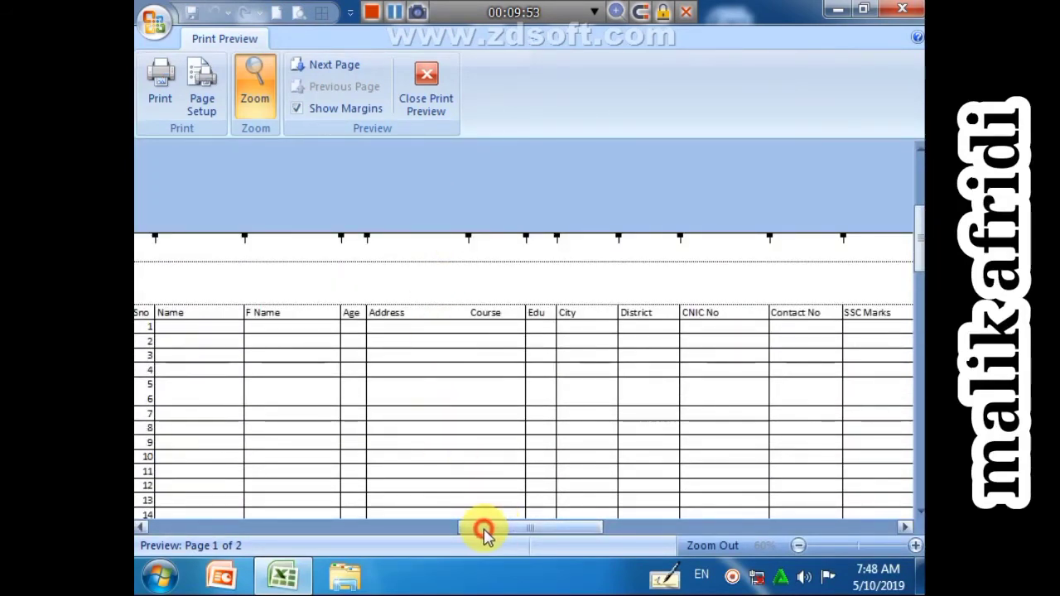
{"action": "left_click_drag", "start_coordinate": [497, 530], "coordinate": [422, 527]}
{"action": "left_click_drag", "start_coordinate": [438, 264], "coordinate": [440, 246]}
{"action": "left_click_drag", "start_coordinate": [424, 306], "coordinate": [431, 257]}
{"action": "scroll", "coordinate": [447, 304], "scroll_direction": "down", "scroll_amount": 2}
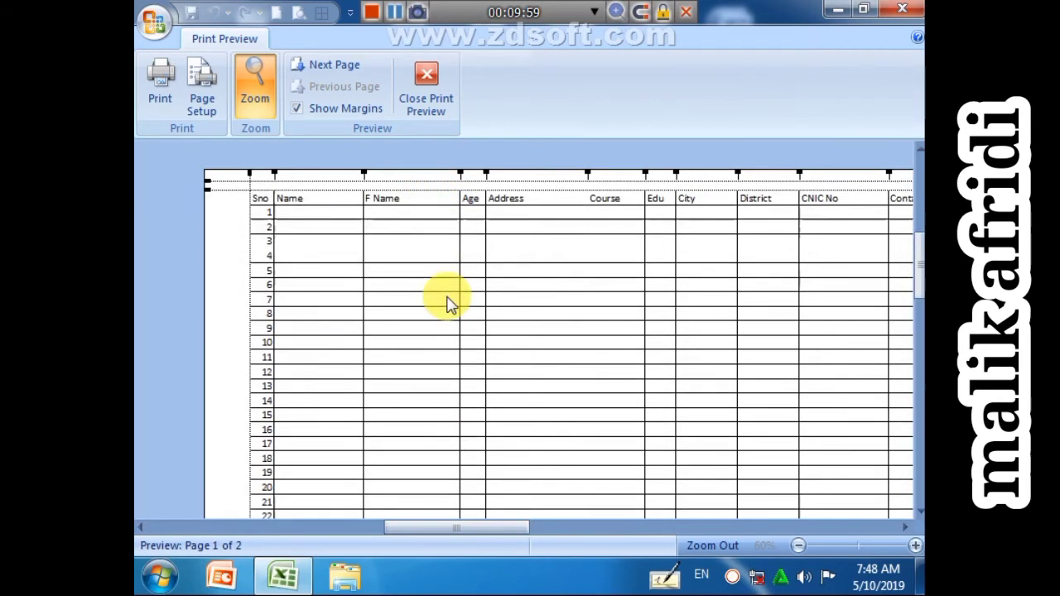
Step: Move the footer and bottom margin lines down close to the page's lower edge, and close the preview
{"action": "scroll", "coordinate": [447, 304], "scroll_direction": "down", "scroll_amount": 10}
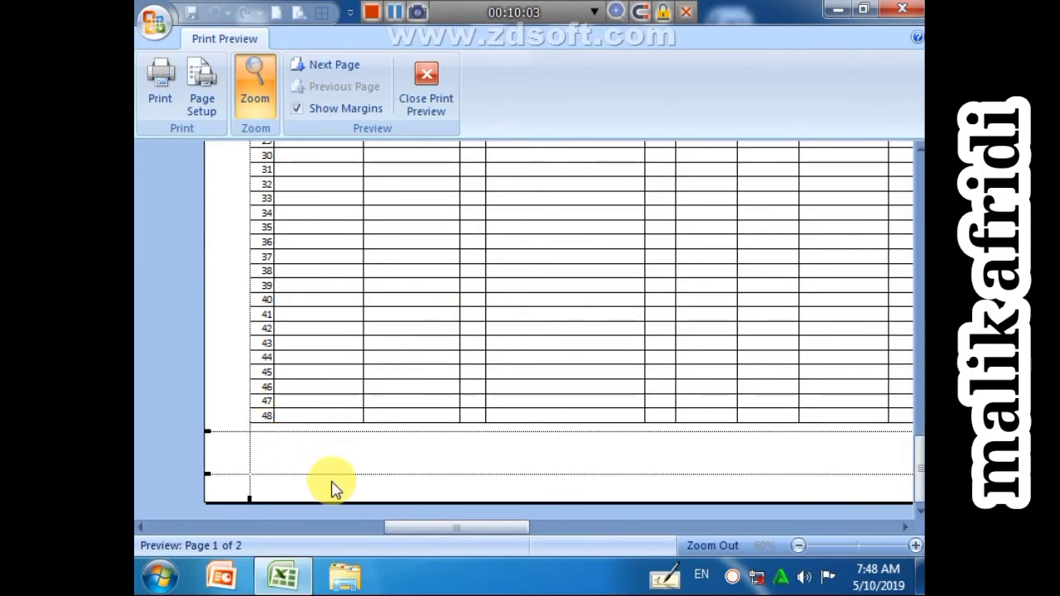
{"action": "left_click_drag", "start_coordinate": [337, 474], "coordinate": [337, 490]}
{"action": "left_click_drag", "start_coordinate": [358, 431], "coordinate": [361, 487]}
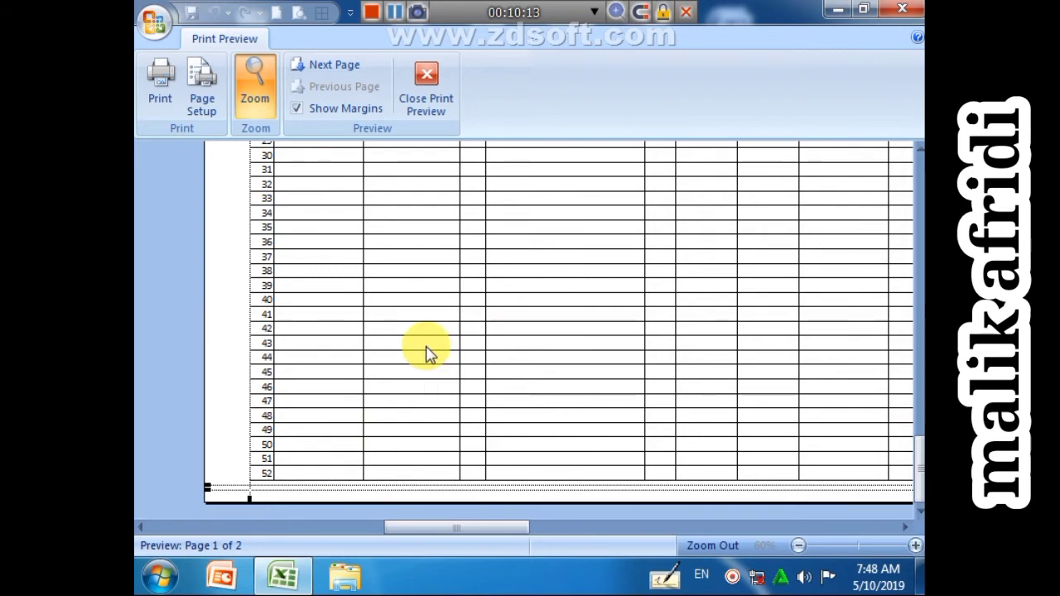
{"action": "left_click", "coordinate": [447, 87]}
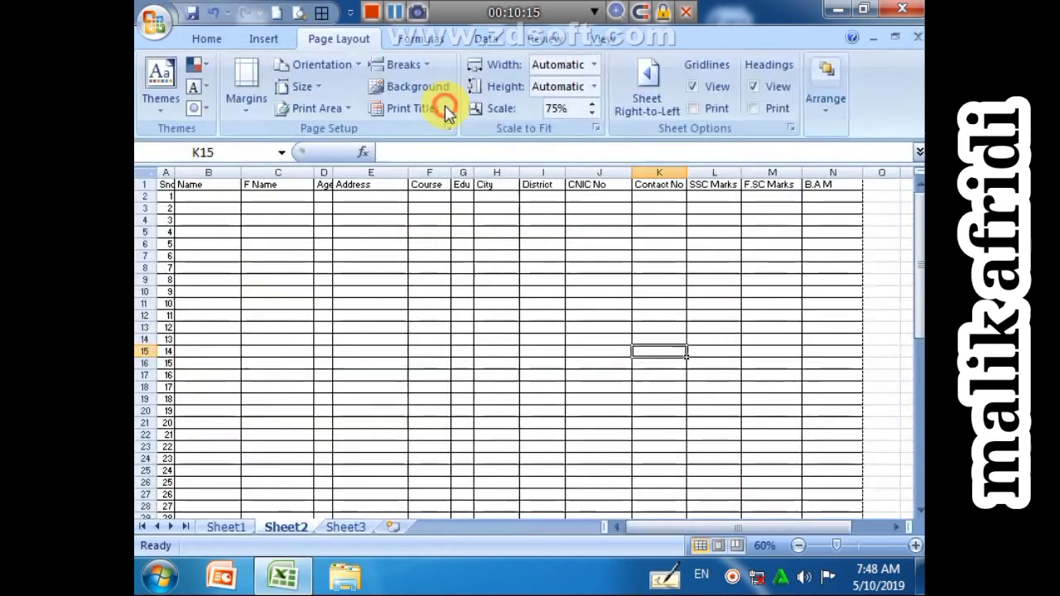
Step: Switch the page orientation to Portrait and check the SSC Marks and F.SC Marks columns against the page break
{"action": "left_click", "coordinate": [527, 284]}
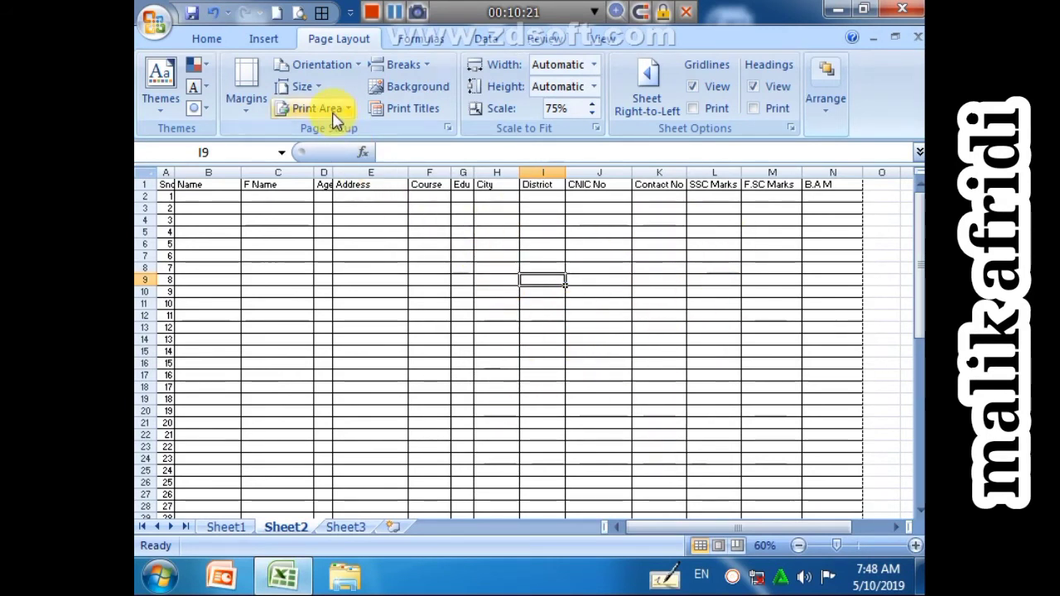
{"action": "left_click", "coordinate": [325, 66]}
{"action": "left_click", "coordinate": [351, 105]}
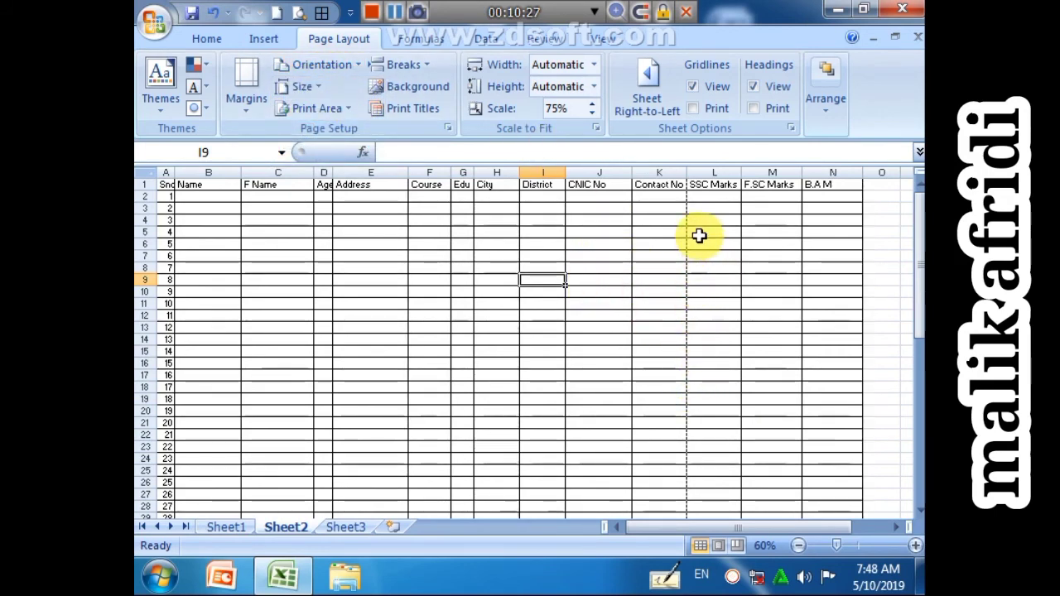
{"action": "left_click", "coordinate": [721, 185]}
{"action": "left_click", "coordinate": [755, 184]}
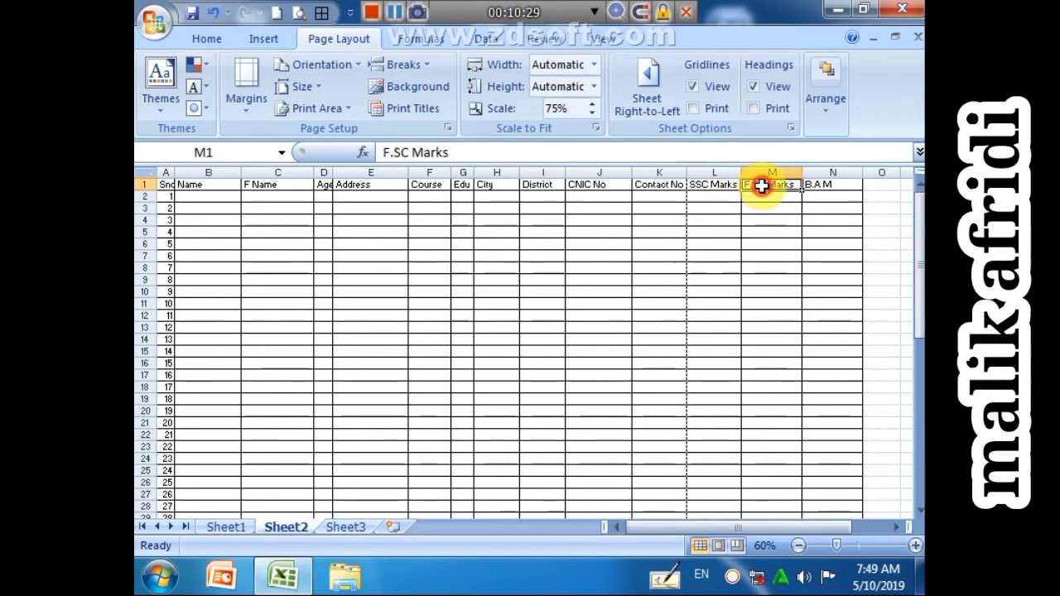
Step: Check the B.A M and SSC Marks columns against the page break and look at the page width scaling options
{"action": "left_click", "coordinate": [816, 185]}
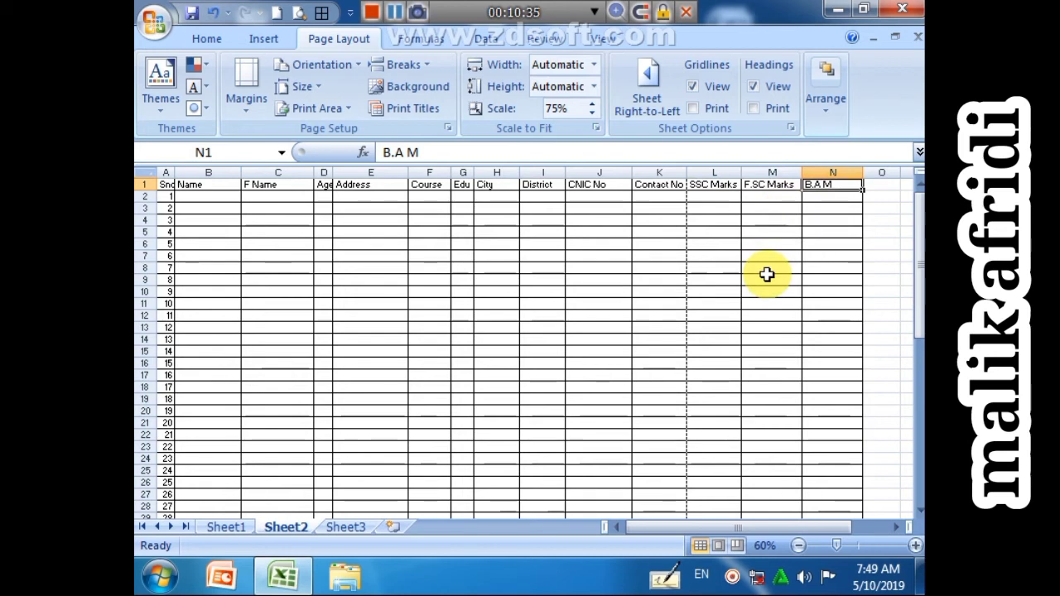
{"action": "left_click", "coordinate": [713, 244]}
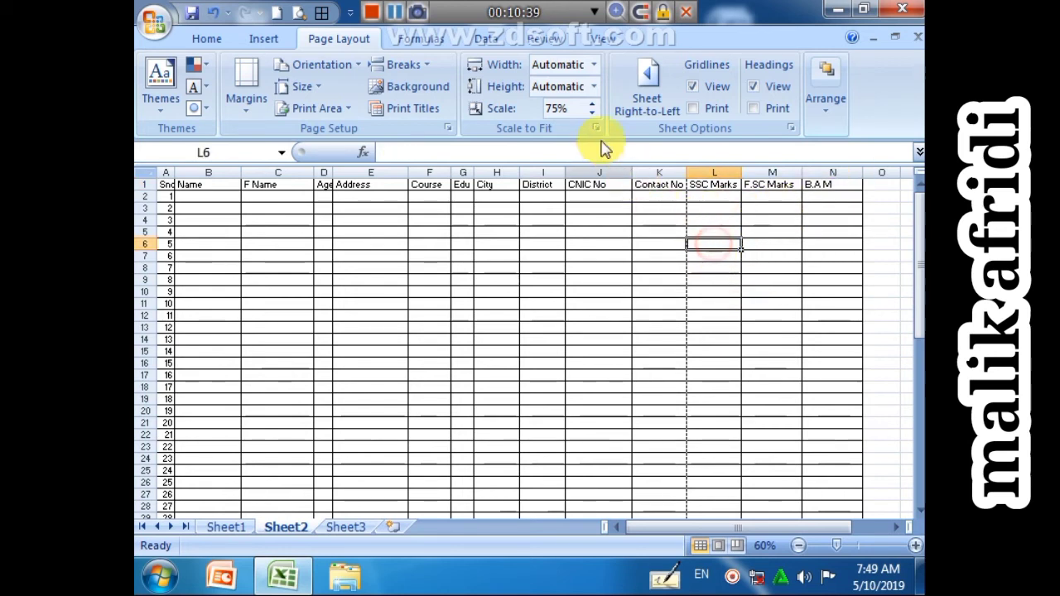
{"action": "left_click", "coordinate": [594, 65]}
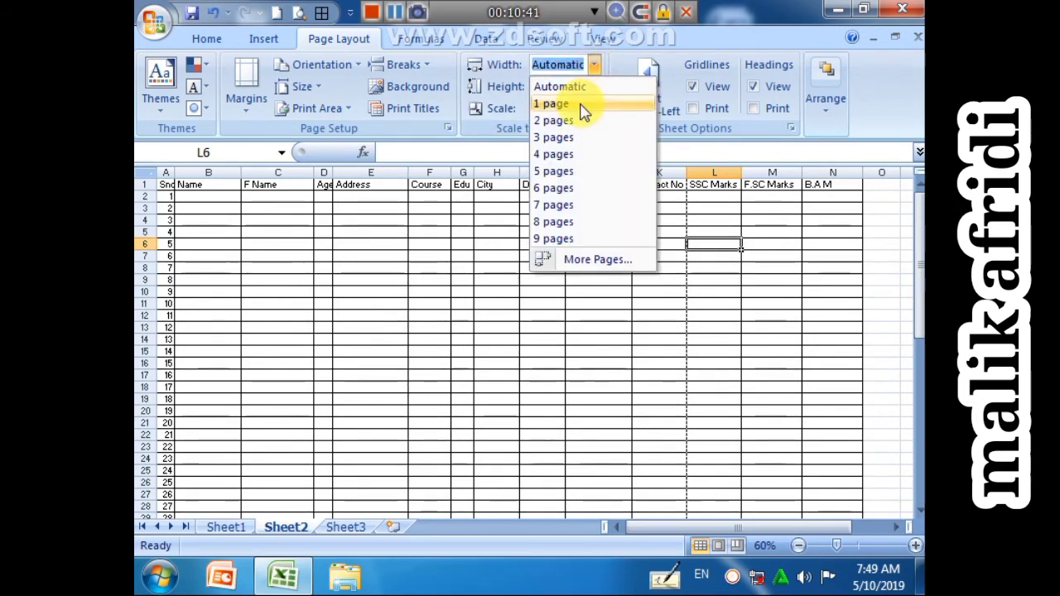
{"action": "left_click", "coordinate": [743, 364]}
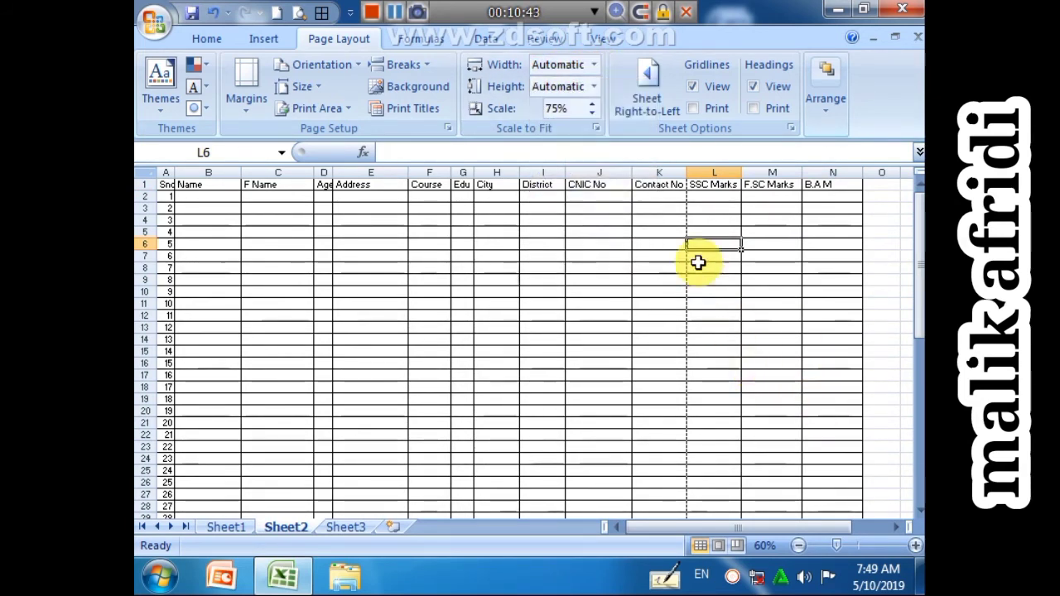
{"action": "left_click", "coordinate": [667, 246]}
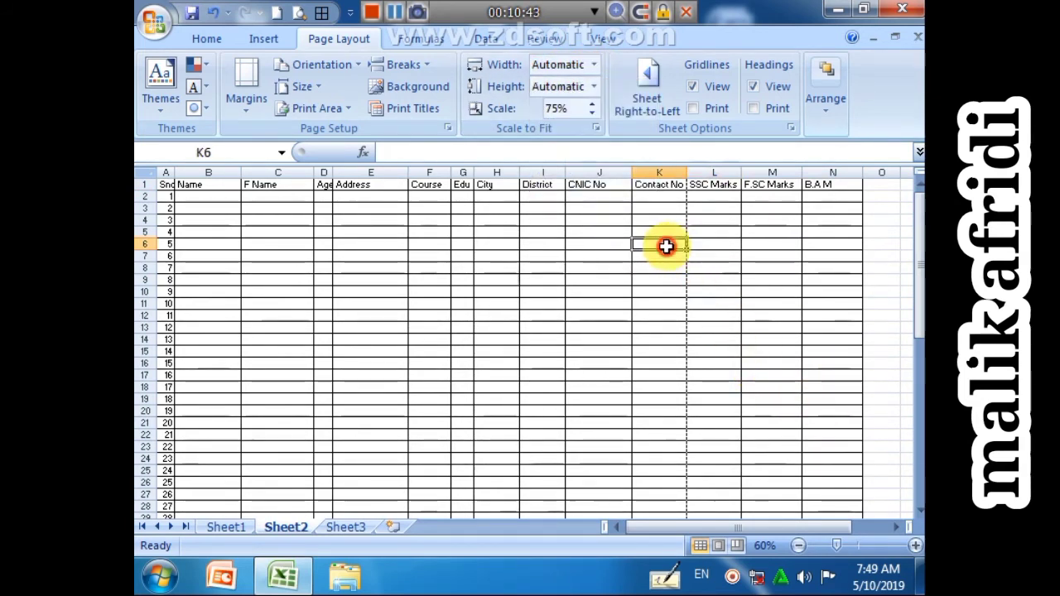
Step: Set the print scale to 58% so all columns through B.A M fit inside the page break
{"action": "left_click", "coordinate": [592, 114]}
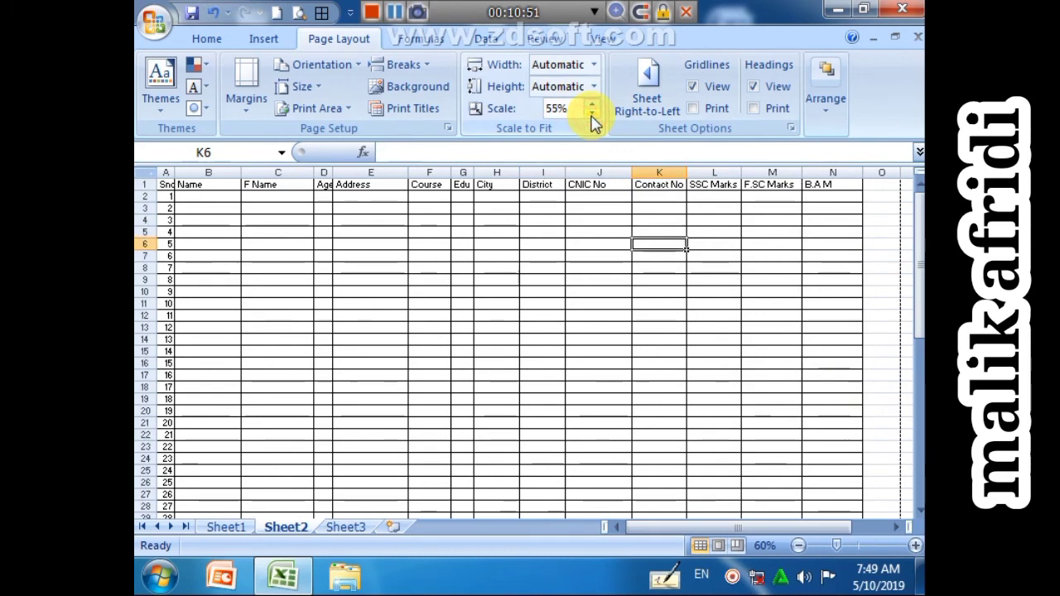
{"action": "left_click", "coordinate": [592, 115]}
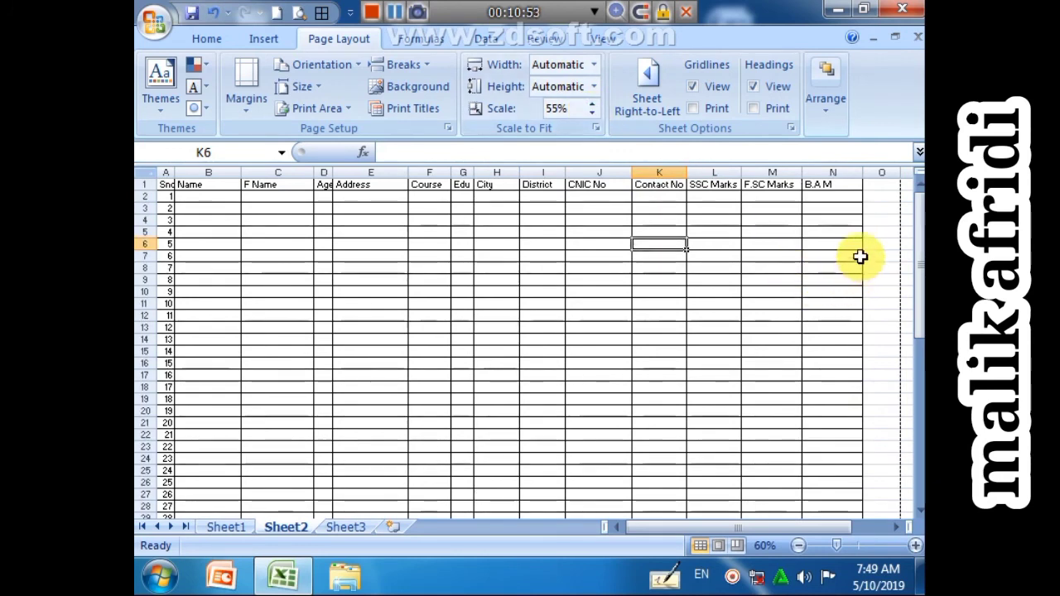
{"action": "left_click", "coordinate": [593, 103]}
{"action": "left_click", "coordinate": [592, 103]}
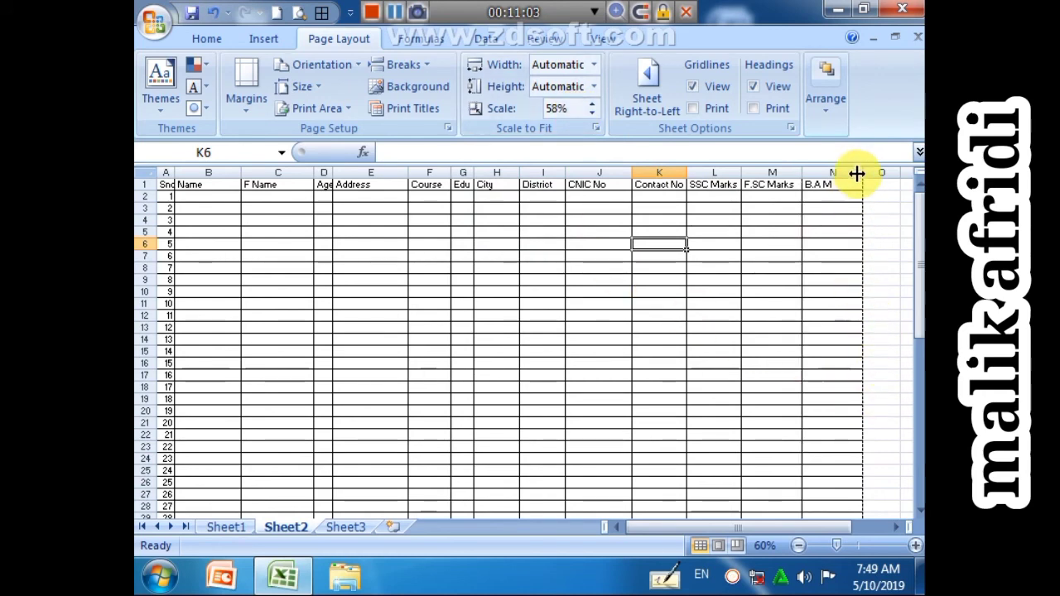
Step: Examine where the page breaks fall around the whole table, including the area below its last serial number
{"action": "left_click_drag", "start_coordinate": [915, 284], "coordinate": [916, 397]}
{"action": "left_click", "coordinate": [916, 512]}
{"action": "left_click", "coordinate": [919, 517]}
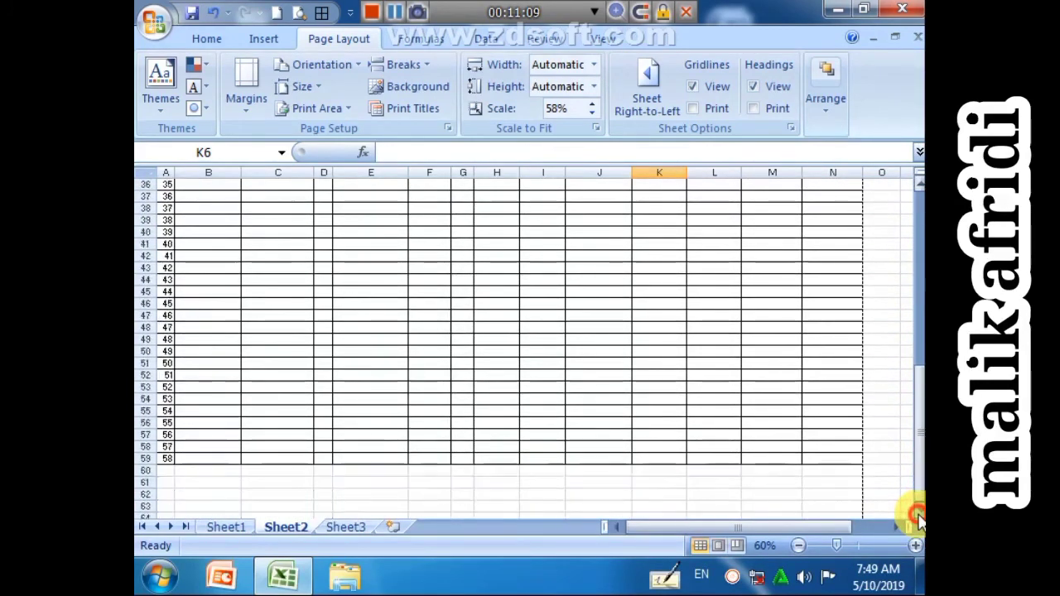
{"action": "left_click", "coordinate": [918, 517]}
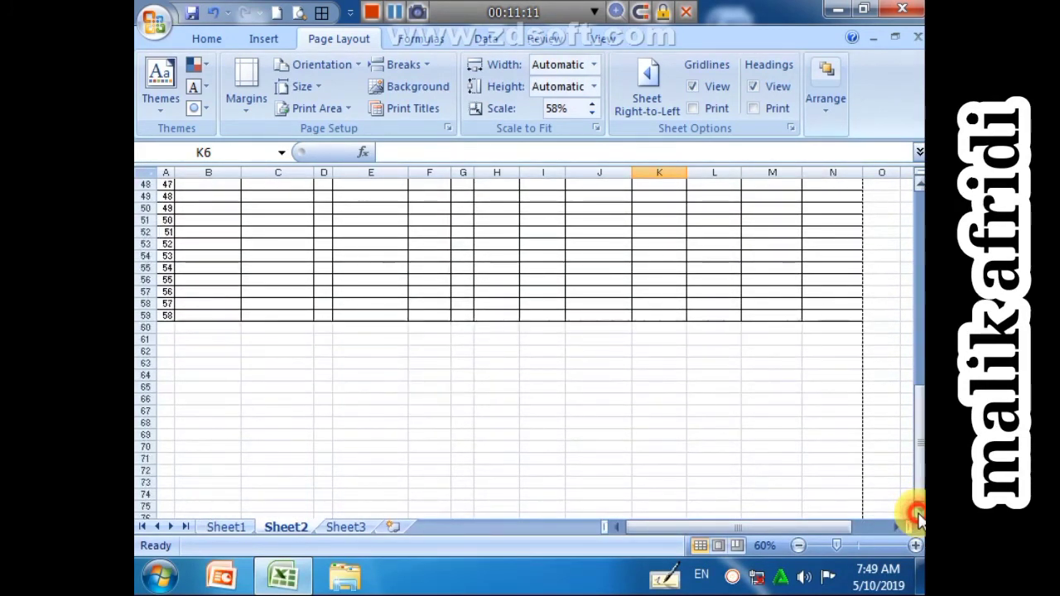
{"action": "left_click", "coordinate": [918, 517]}
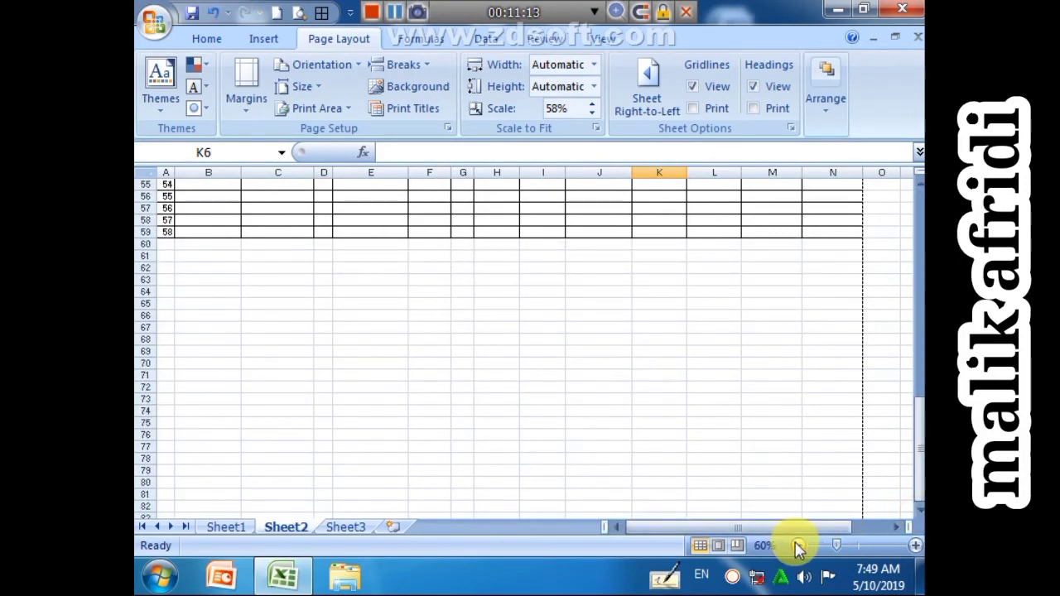
{"action": "left_click", "coordinate": [798, 545]}
{"action": "left_click", "coordinate": [799, 545]}
{"action": "left_click", "coordinate": [798, 545]}
{"action": "left_click", "coordinate": [799, 544]}
{"action": "left_click", "coordinate": [798, 545]}
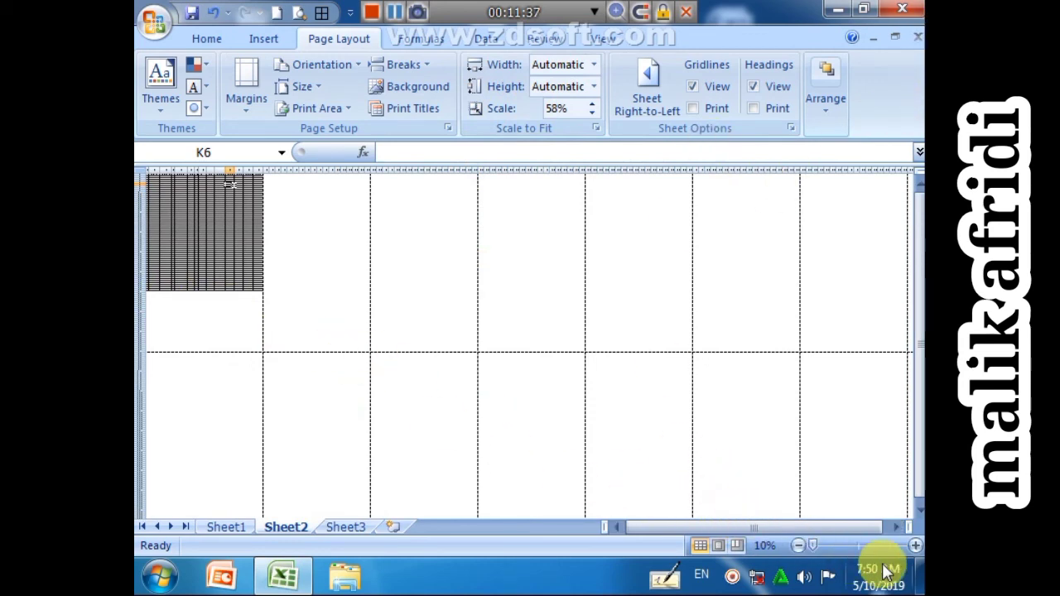
{"action": "left_click", "coordinate": [915, 545]}
{"action": "left_click", "coordinate": [915, 546]}
{"action": "left_click", "coordinate": [915, 546]}
{"action": "left_click", "coordinate": [915, 545]}
{"action": "left_click", "coordinate": [915, 545]}
{"action": "left_click", "coordinate": [915, 546]}
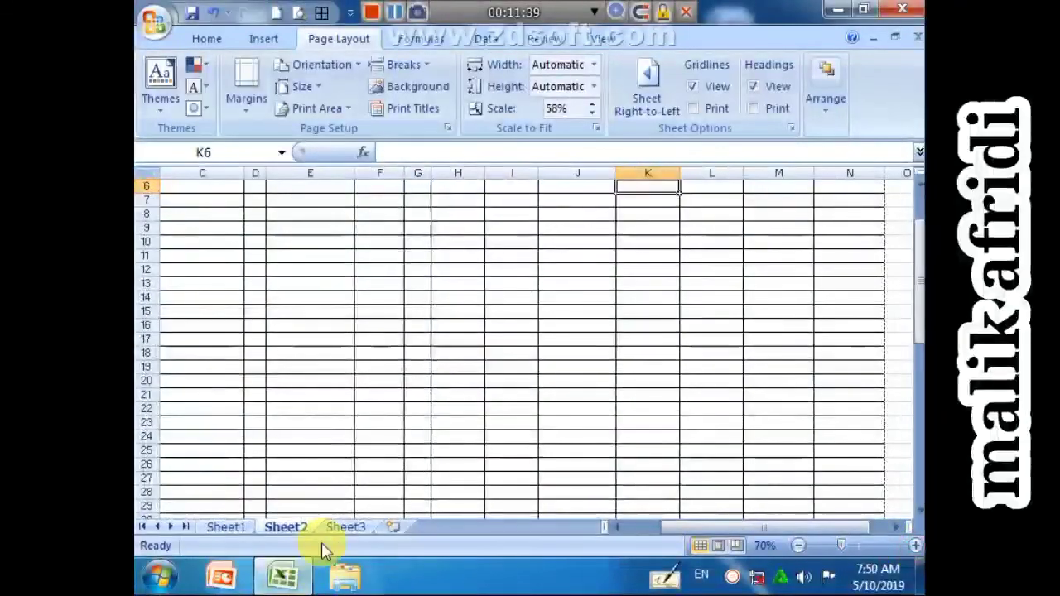
Step: On Sheet3, apply all borders to the range A1:I14
{"action": "left_click", "coordinate": [346, 527]}
{"action": "left_click", "coordinate": [319, 308]}
{"action": "left_click_drag", "start_coordinate": [203, 199], "coordinate": [686, 447]}
{"action": "left_click", "coordinate": [207, 39]}
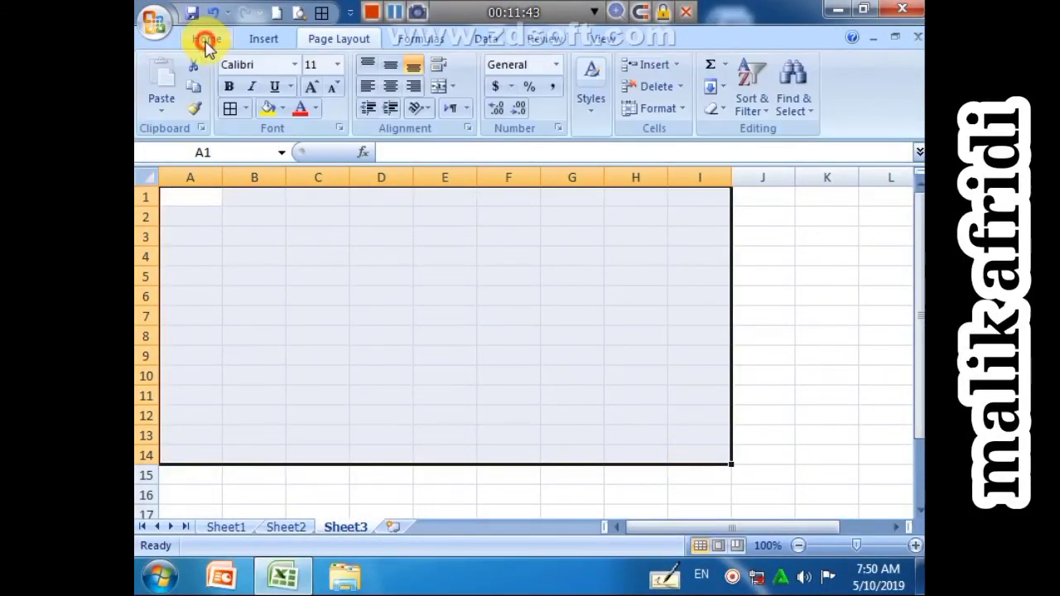
{"action": "left_click", "coordinate": [231, 109]}
{"action": "left_click", "coordinate": [452, 303]}
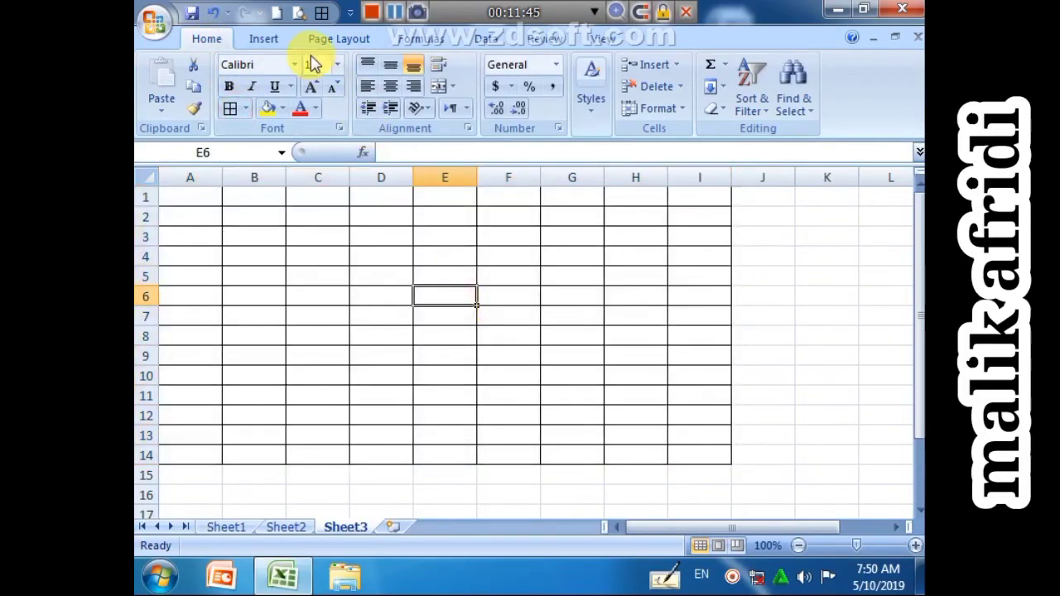
Step: Open the print preview of Sheet3's bordered grid with the margin lines shown
{"action": "left_click", "coordinate": [295, 15]}
{"action": "left_click", "coordinate": [445, 278]}
{"action": "left_click", "coordinate": [454, 286]}
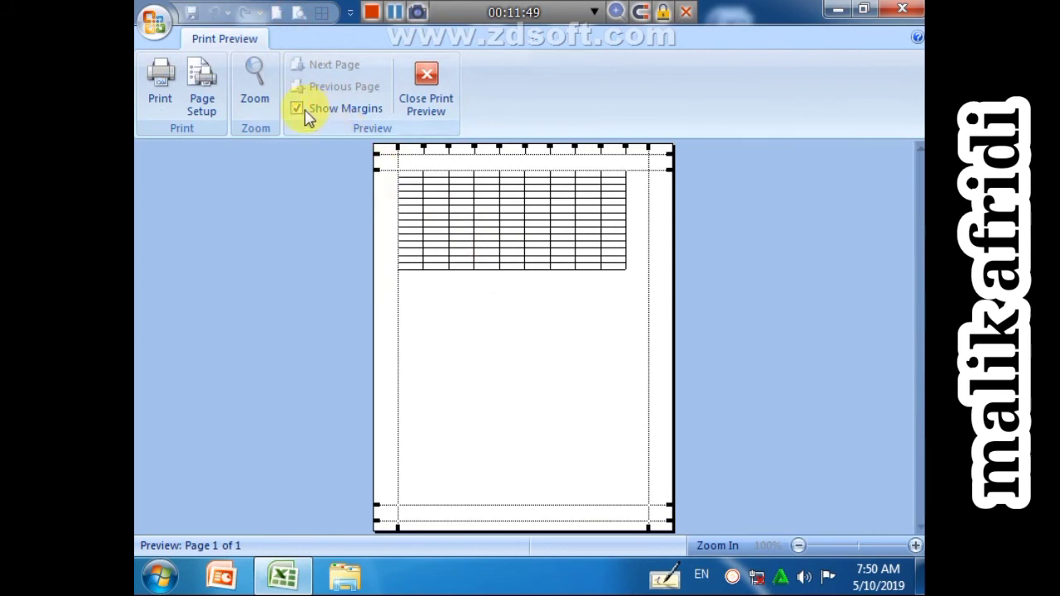
{"action": "left_click", "coordinate": [346, 110]}
{"action": "left_click", "coordinate": [346, 110]}
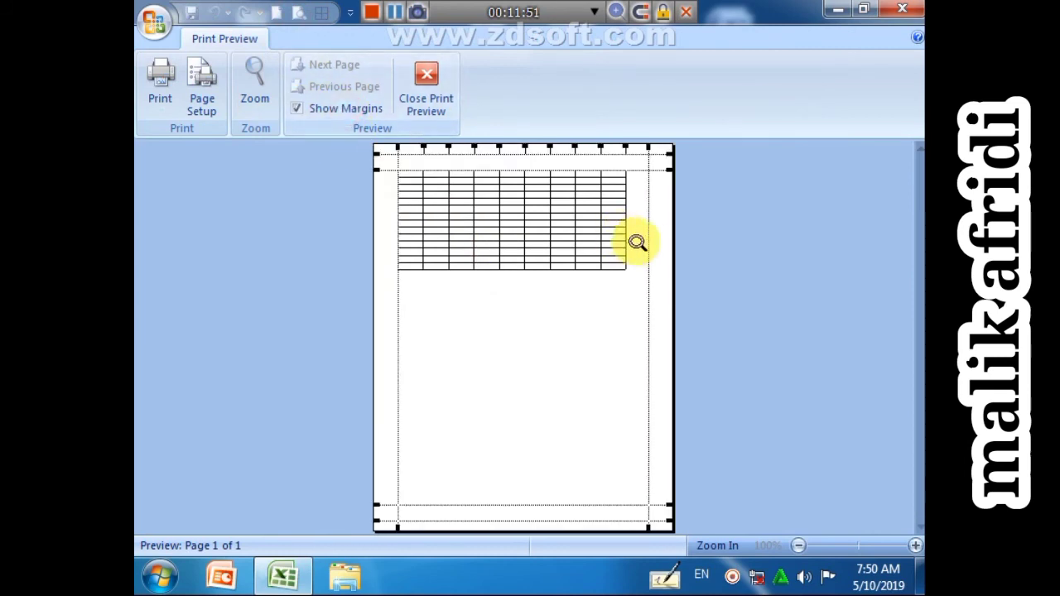
Step: Move the right, left, bottom and top margin lines outward toward the page edges, and close the print preview
{"action": "left_click_drag", "start_coordinate": [659, 242], "coordinate": [660, 242]}
{"action": "left_click_drag", "start_coordinate": [398, 268], "coordinate": [388, 270]}
{"action": "left_click_drag", "start_coordinate": [509, 505], "coordinate": [509, 509]}
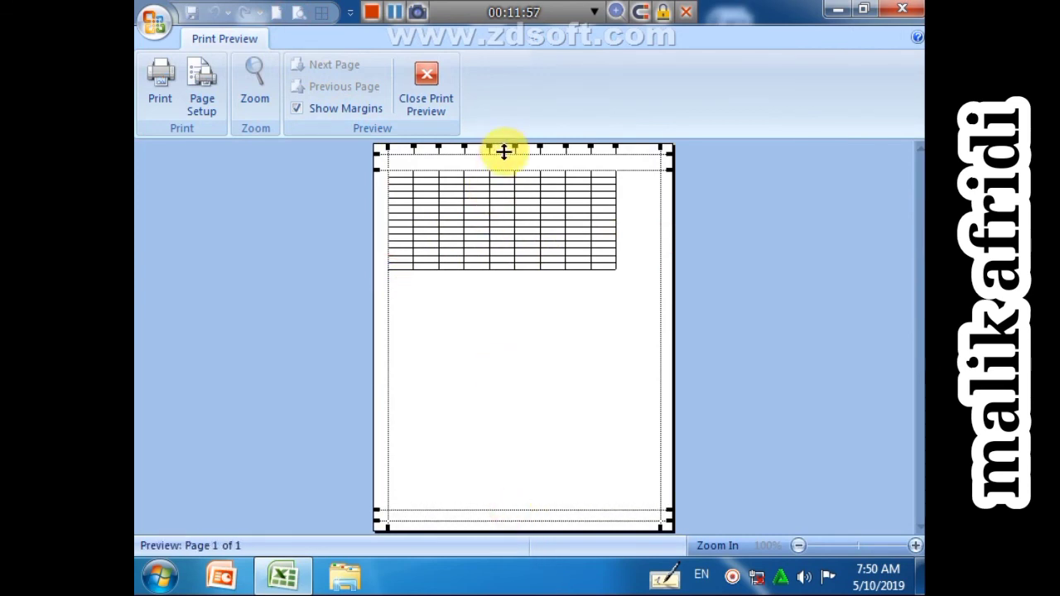
{"action": "left_click_drag", "start_coordinate": [506, 165], "coordinate": [506, 157]}
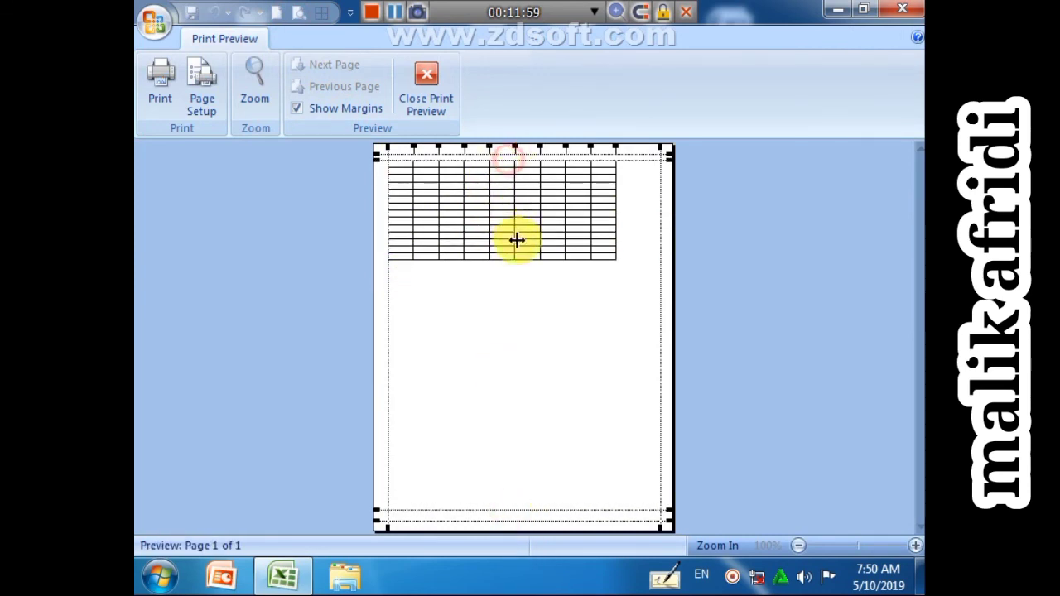
{"action": "left_click", "coordinate": [434, 105]}
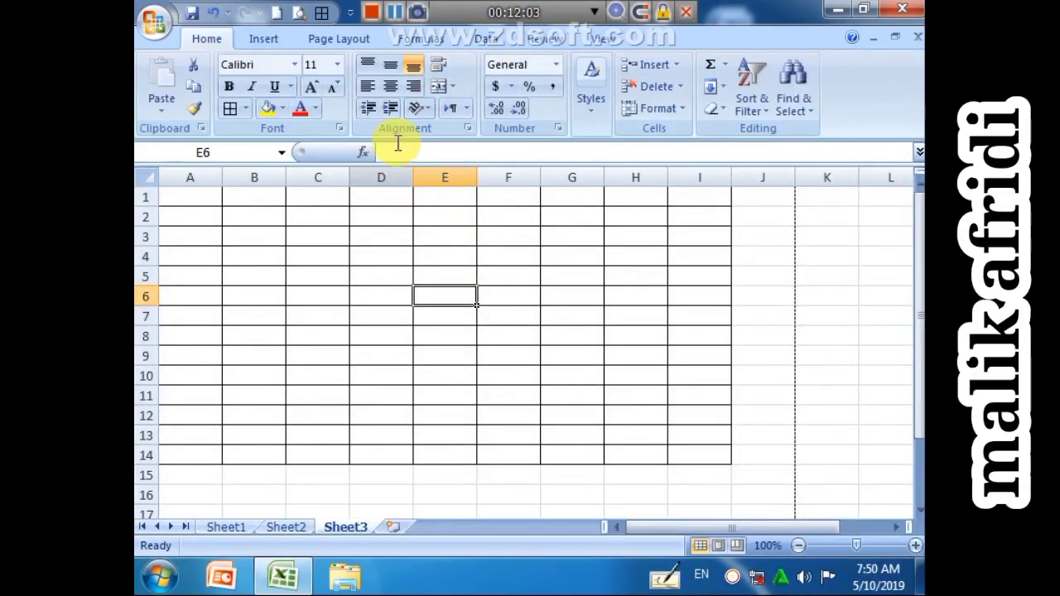
Step: Switch Sheet3's page orientation to Landscape and check where the vertical page break falls beyond the bordered grid
{"action": "left_click", "coordinate": [350, 39]}
{"action": "left_click", "coordinate": [330, 65]}
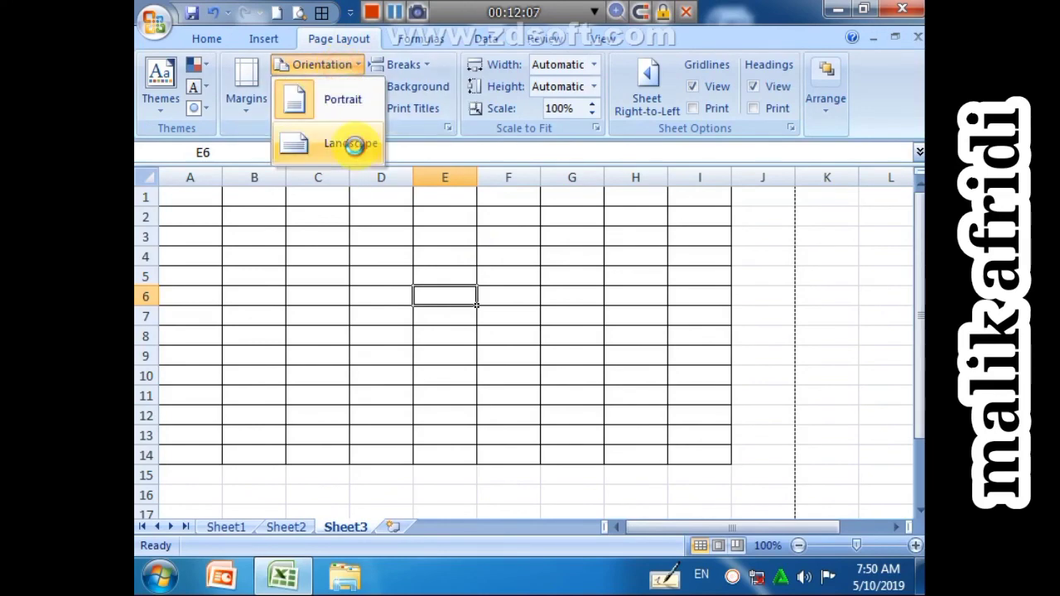
{"action": "left_click", "coordinate": [355, 147]}
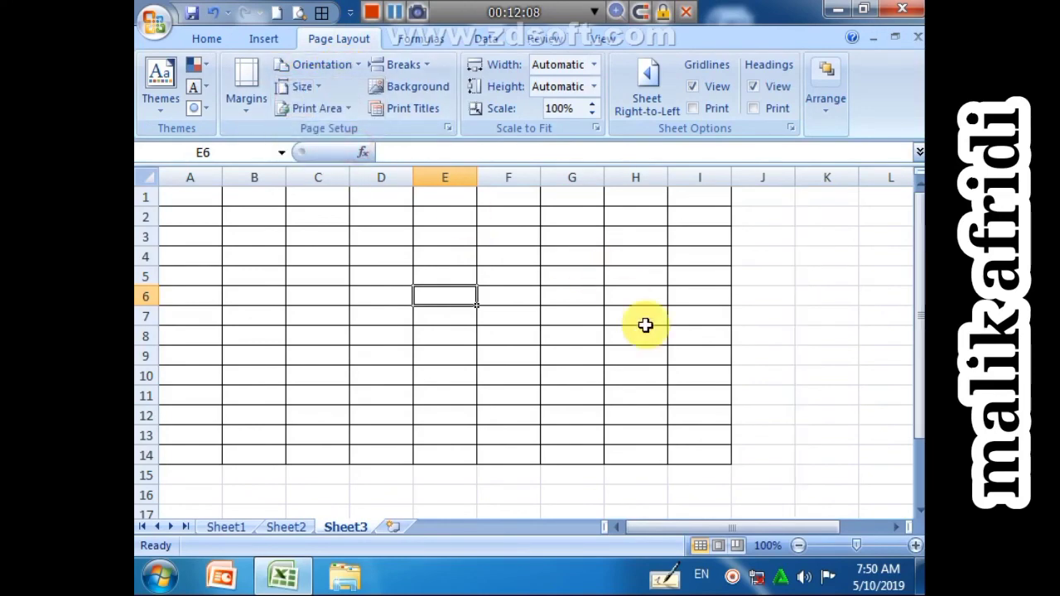
{"action": "left_click", "coordinate": [798, 546]}
{"action": "left_click", "coordinate": [798, 546]}
{"action": "left_click", "coordinate": [798, 546]}
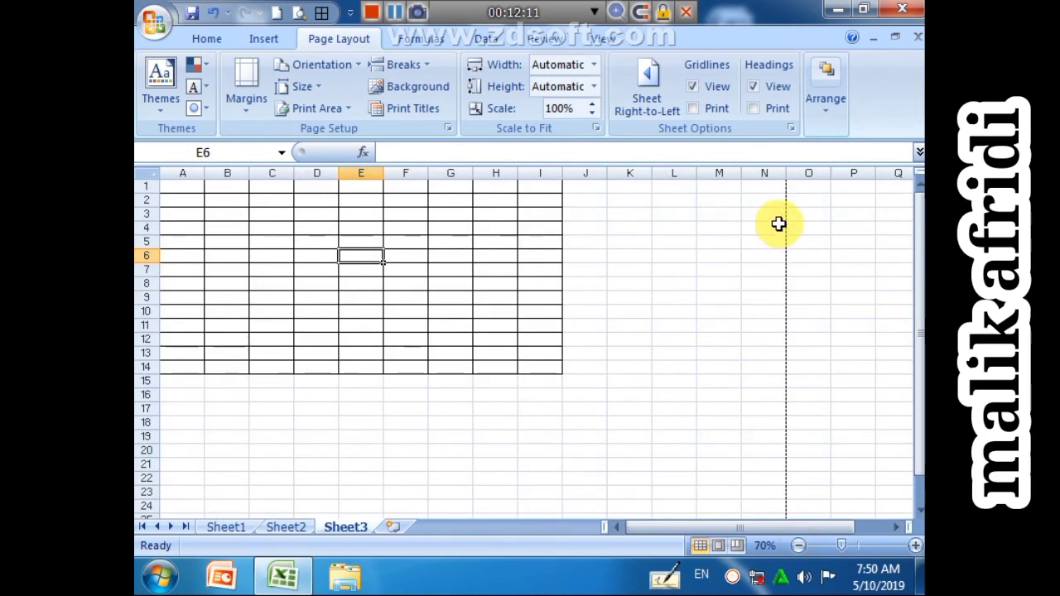